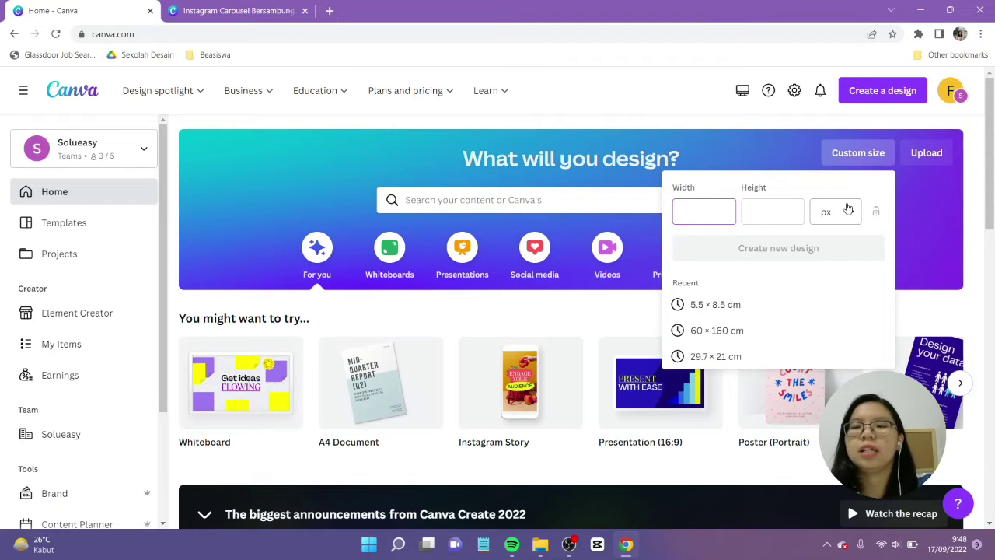
# Step: Create a new custom-size design with a width of 5400 px and a height of 1350 px
pyautogui.click(775, 218)
pyautogui.write('13')
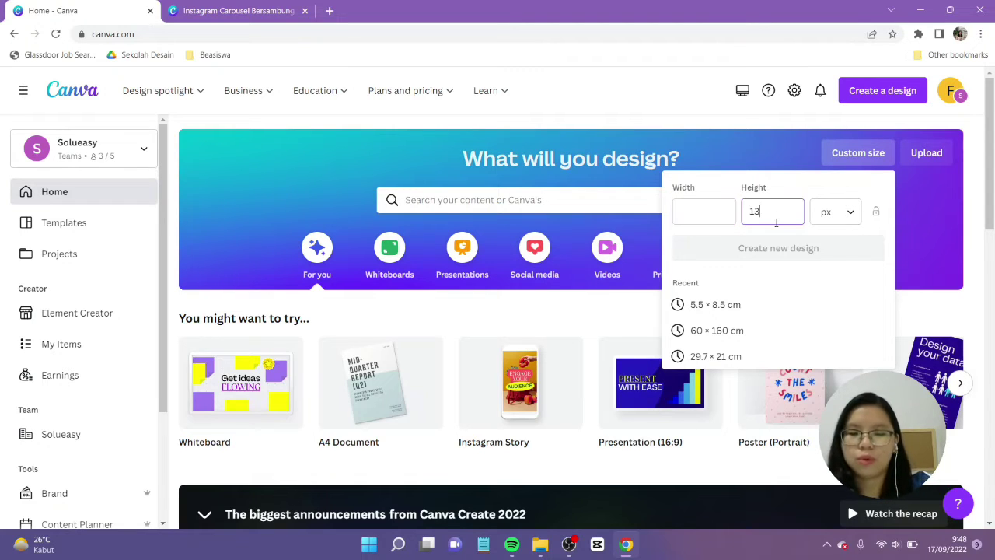
pyautogui.write('50')
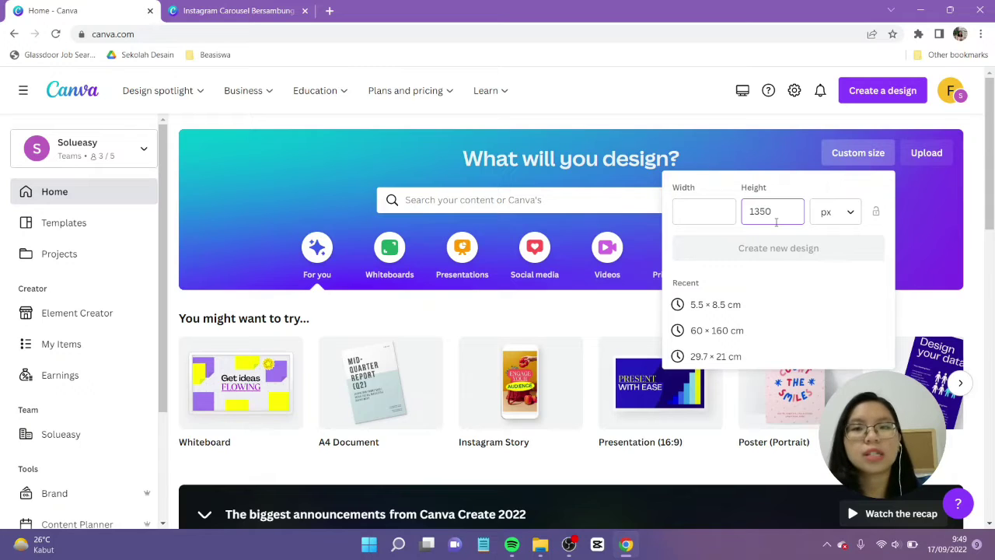
pyautogui.click(706, 208)
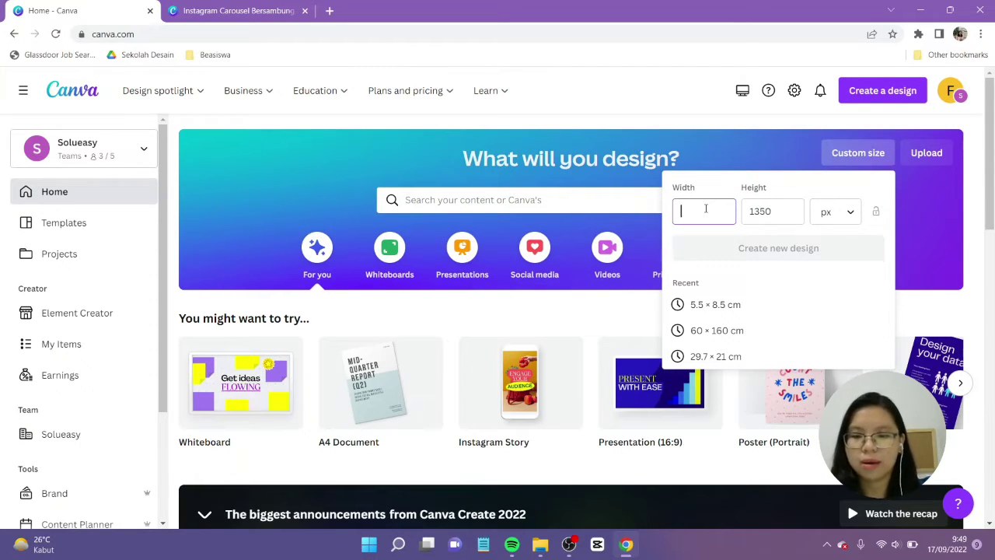
pyautogui.write('5')
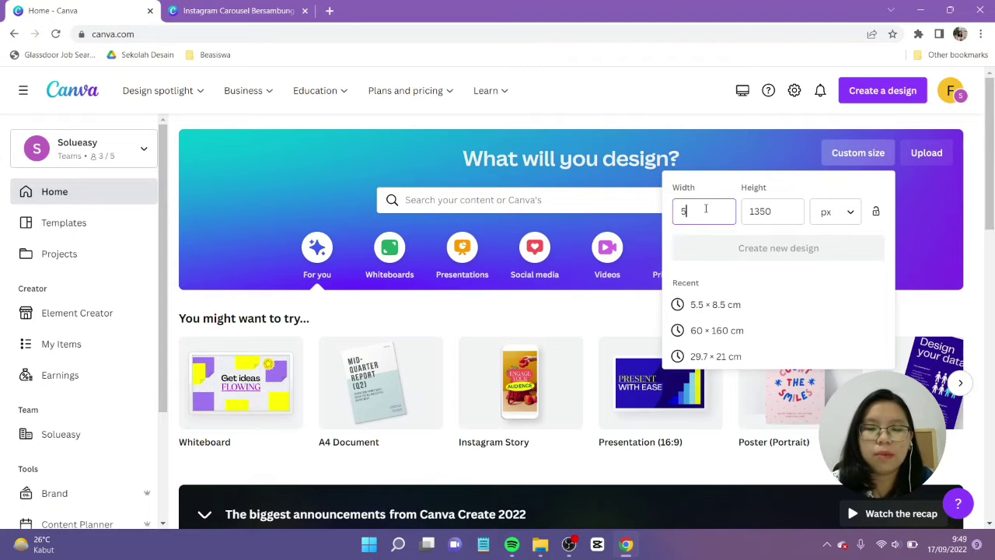
pyautogui.write('400')
pyautogui.press('Return')
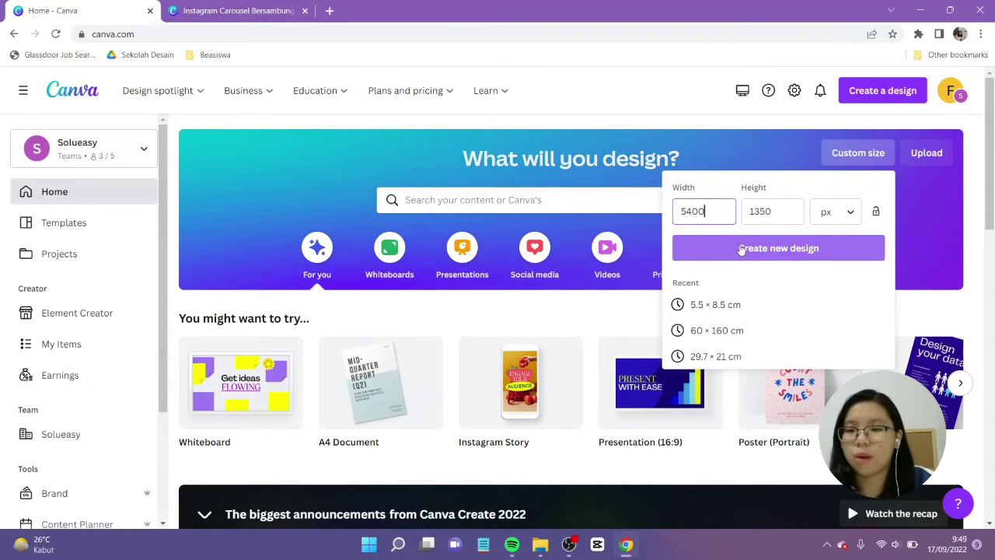
pyautogui.click(857, 249)
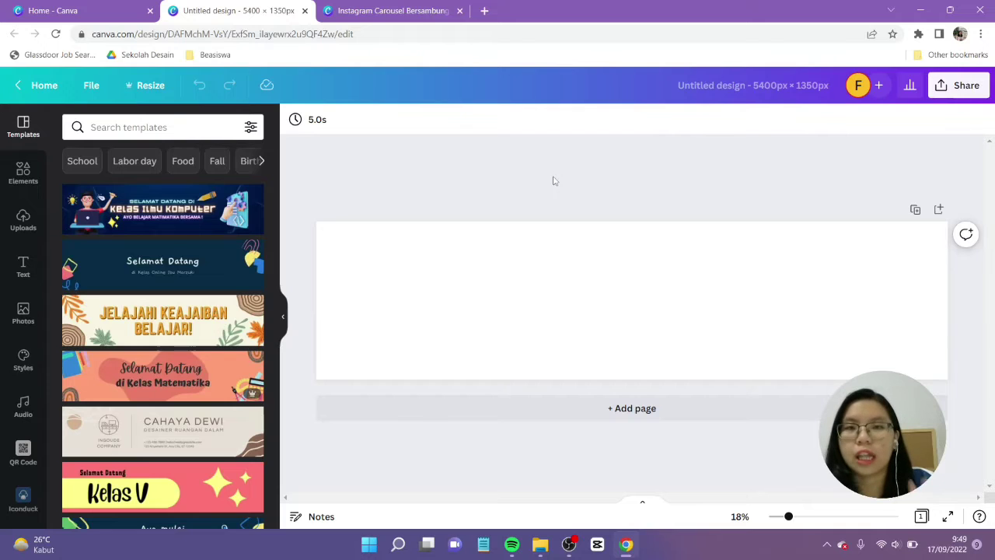
# Step: Show the rulers and guides, and place a vertical guide at exactly 1080 px
pyautogui.click(91, 85)
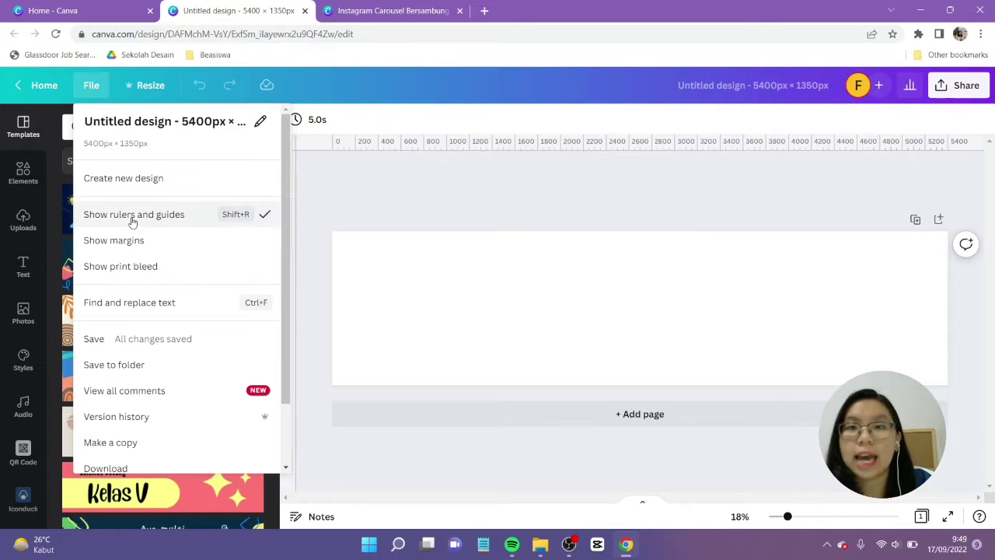
pyautogui.click(134, 223)
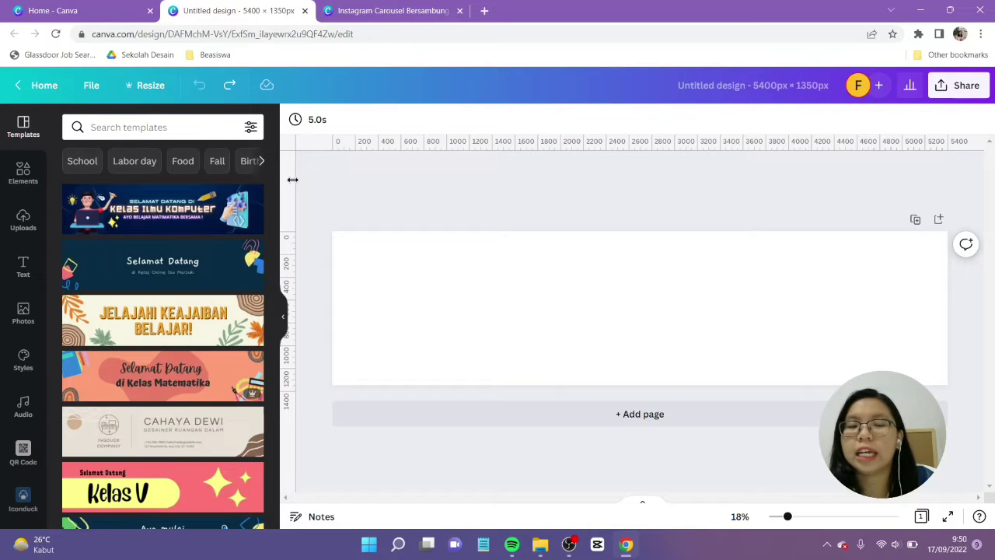
pyautogui.moveTo(292, 180); pyautogui.dragTo(457, 153)
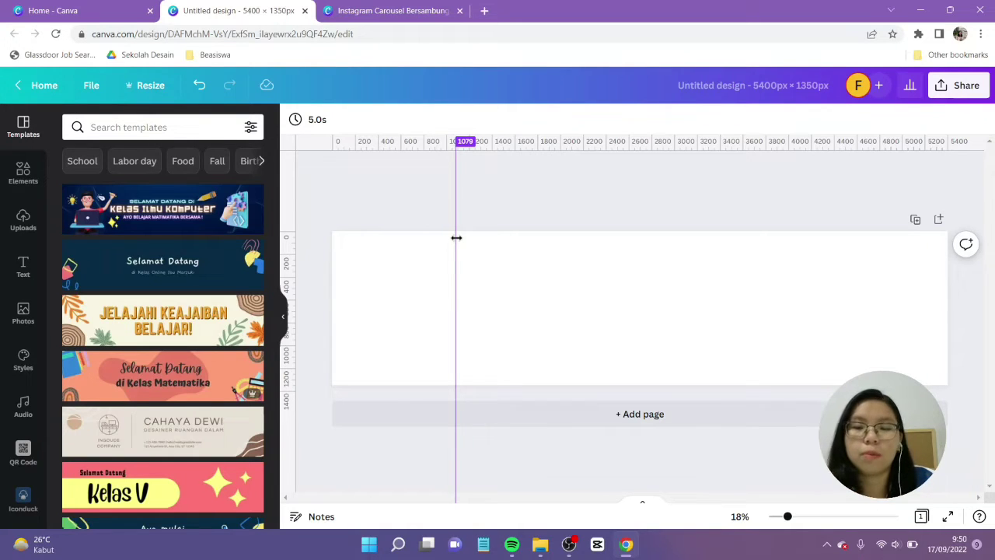
pyautogui.scroll(5, 456, 237)
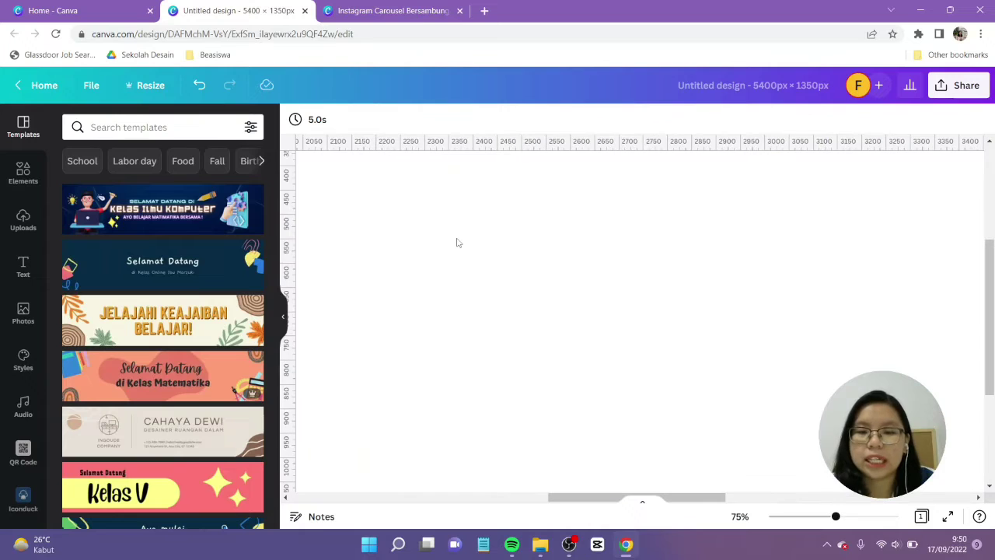
pyautogui.moveTo(596, 504); pyautogui.dragTo(422, 495)
pyautogui.hotkey('ctrl', '+')
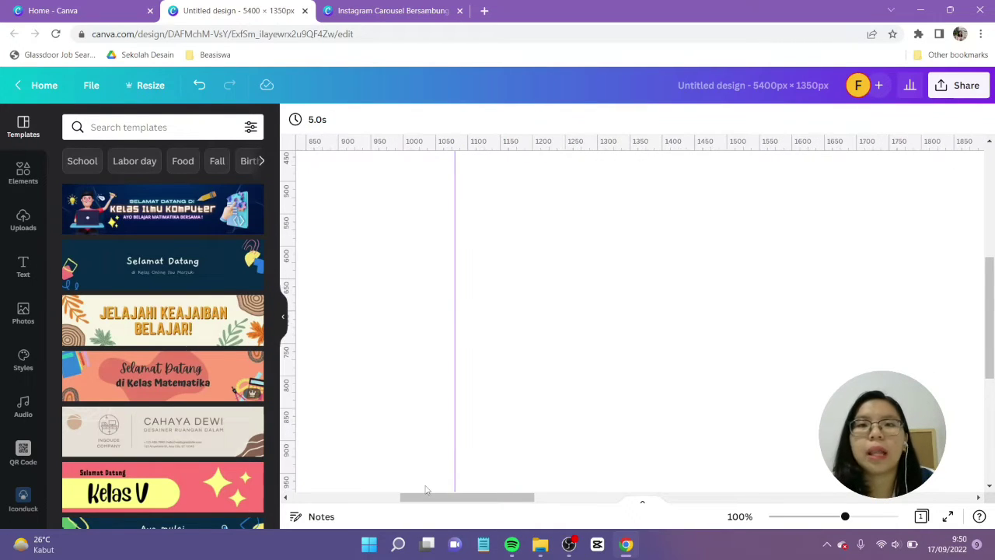
pyautogui.hotkey('ctrl', '+')
pyautogui.hotkey('ctrl', '+')
pyautogui.hotkey('ctrl', '+')
pyautogui.hotkey('ctrl', '+')
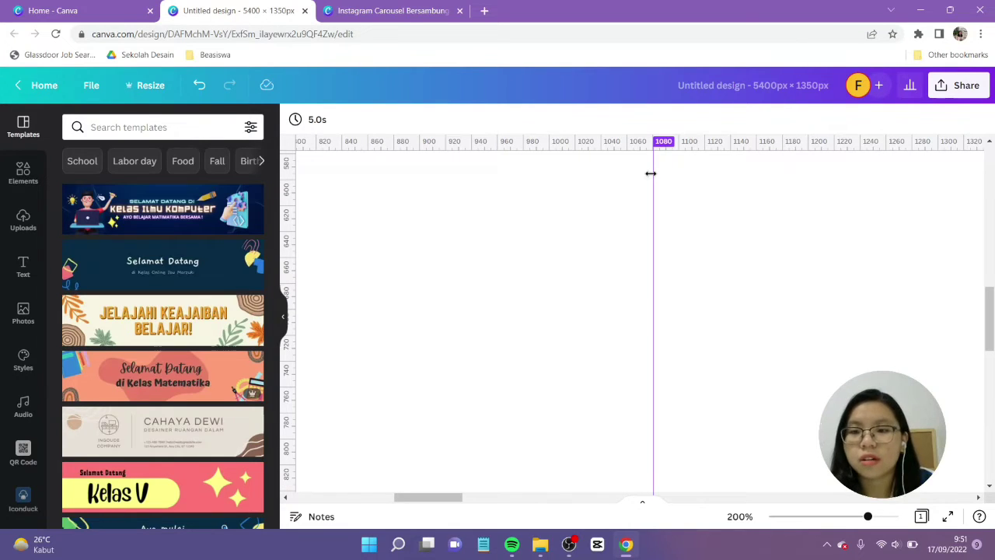
# Step: Place a second vertical guide at about 2160 px on the page
pyautogui.hotkey('ctrl', '-')
pyautogui.hotkey('ctrl', '-')
pyautogui.hotkey('ctrl', '-')
pyautogui.hotkey('ctrl', '-')
pyautogui.hotkey('ctrl', '-')
pyautogui.hotkey('ctrl', '-')
pyautogui.hotkey('ctrl', '-')
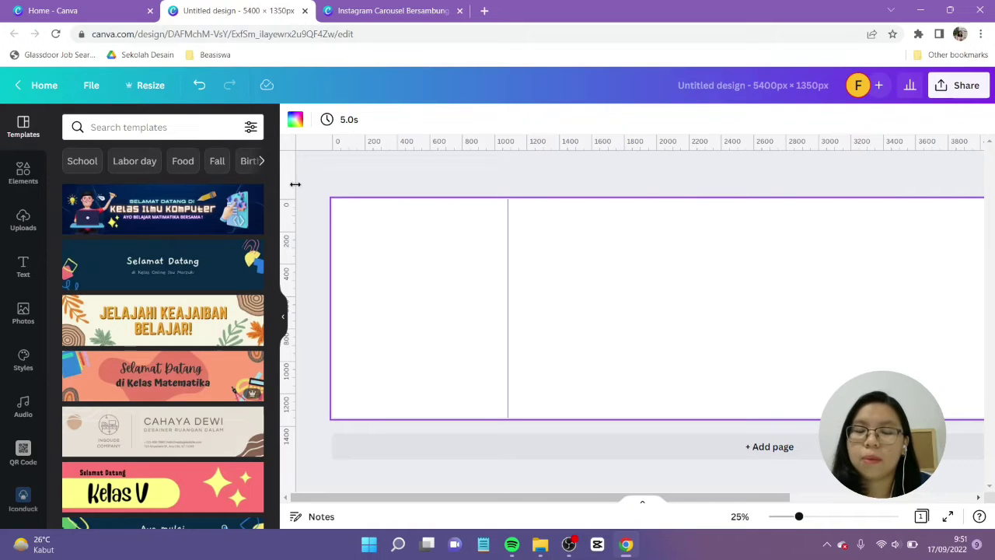
pyautogui.moveTo(290, 189); pyautogui.dragTo(755, 267)
pyautogui.hotkey('ctrl', '0')
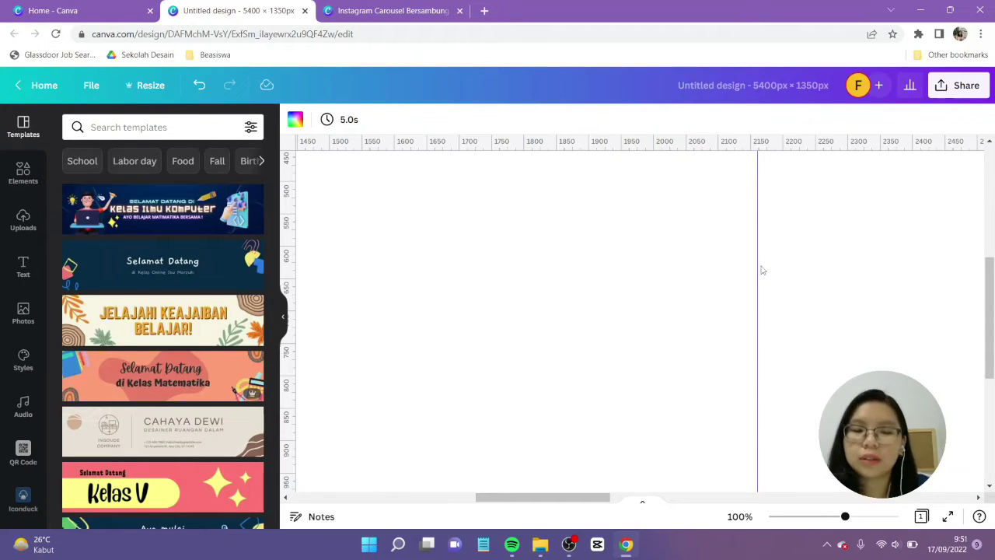
# Step: Place a third vertical guide at about 3240 px on the page
pyautogui.hotkey('ctrl', '-')
pyautogui.hotkey('ctrl', 'alt', '0')
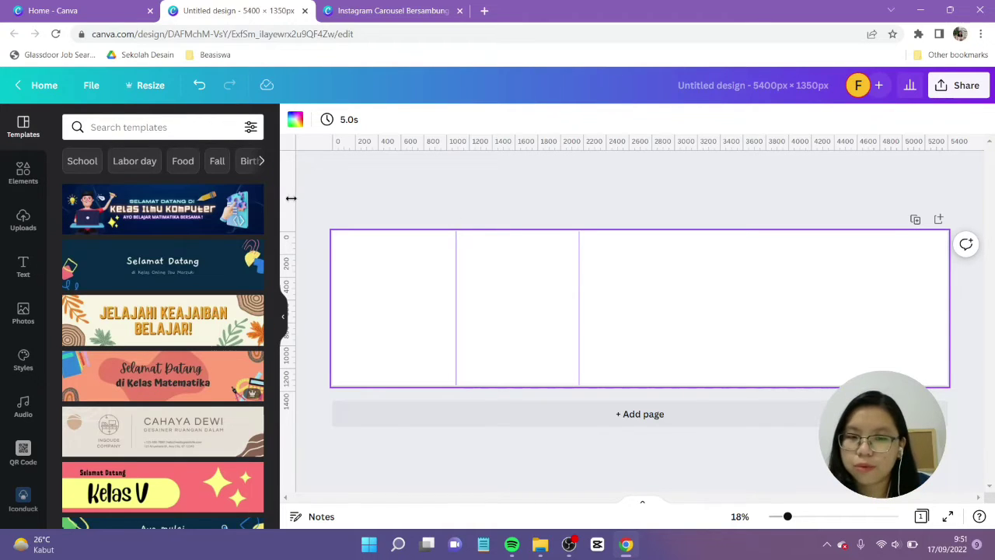
pyautogui.moveTo(302, 202); pyautogui.dragTo(709, 179)
pyautogui.hotkey('ctrl', '0')
# Step: Place a fourth vertical guide at about 4320 px, dividing the page into five equal slides
pyautogui.hotkey('ctrl', '-')
pyautogui.hotkey('ctrl', '-')
pyautogui.hotkey('ctrl', '-')
pyautogui.hotkey('ctrl', '-')
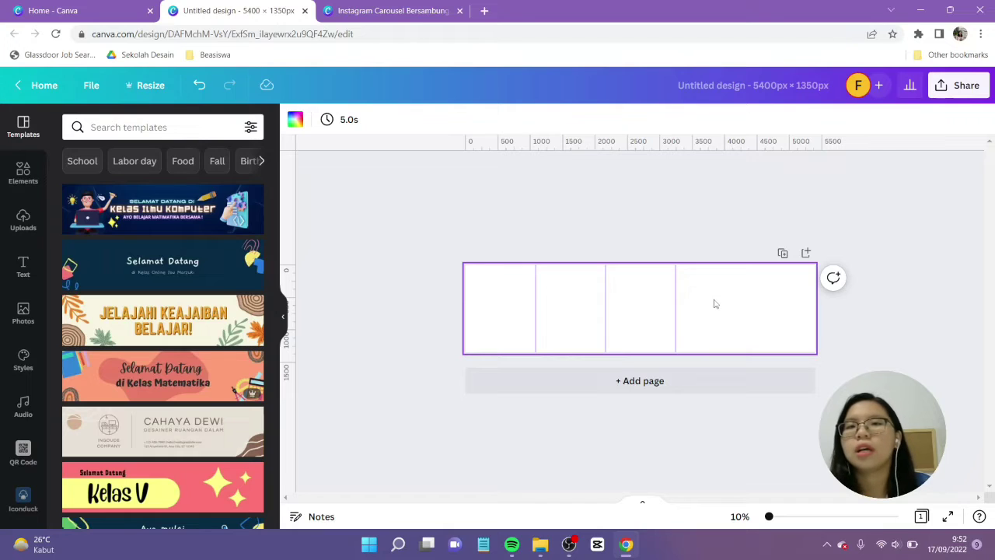
pyautogui.moveTo(296, 225); pyautogui.dragTo(747, 248)
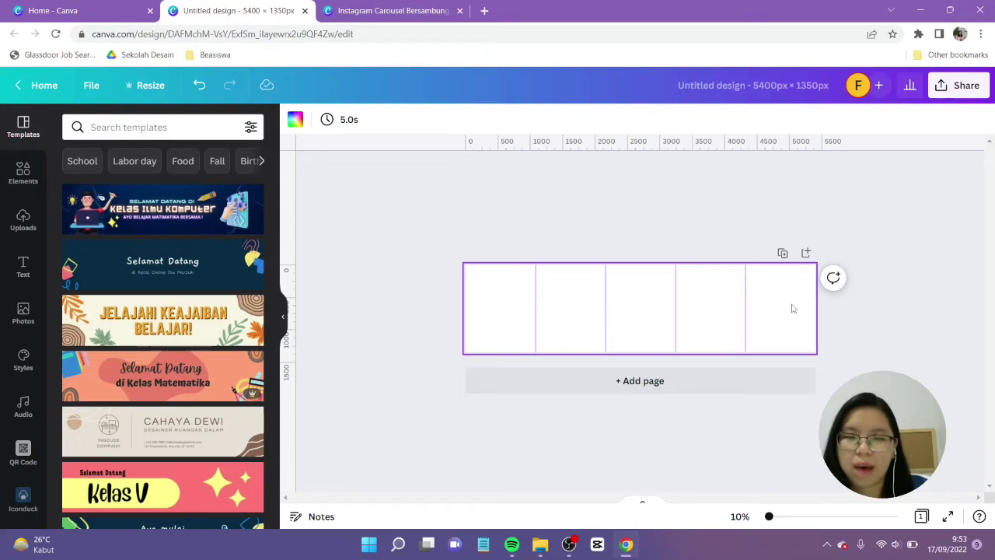
pyautogui.click(336, 254)
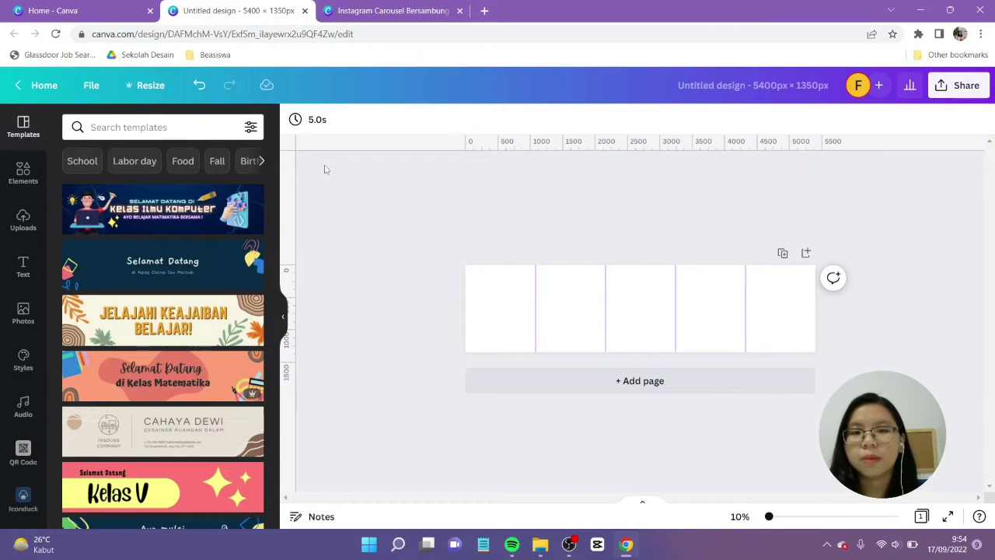
# Step: Place two horizontal guides along the page margins, at 135 px near the top edge and about 1215 px near the bottom edge
pyautogui.moveTo(329, 147); pyautogui.dragTo(332, 274)
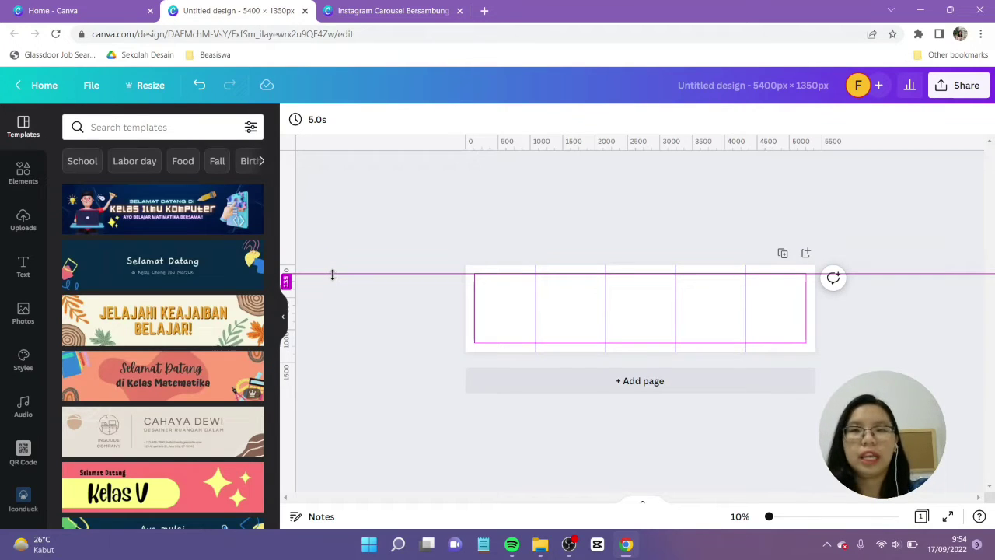
pyautogui.moveTo(332, 274); pyautogui.dragTo(391, 341)
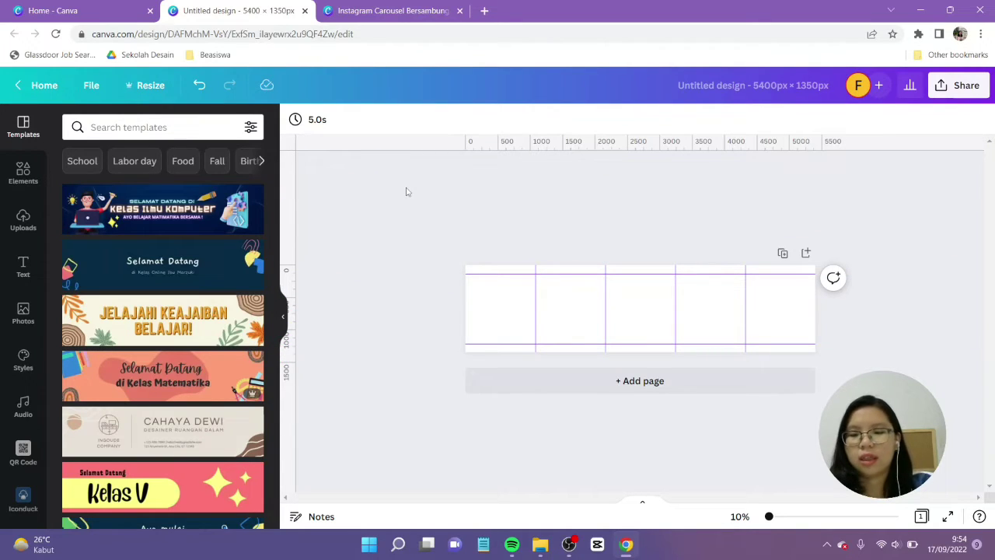
pyautogui.hotkey('ctrl', '+')
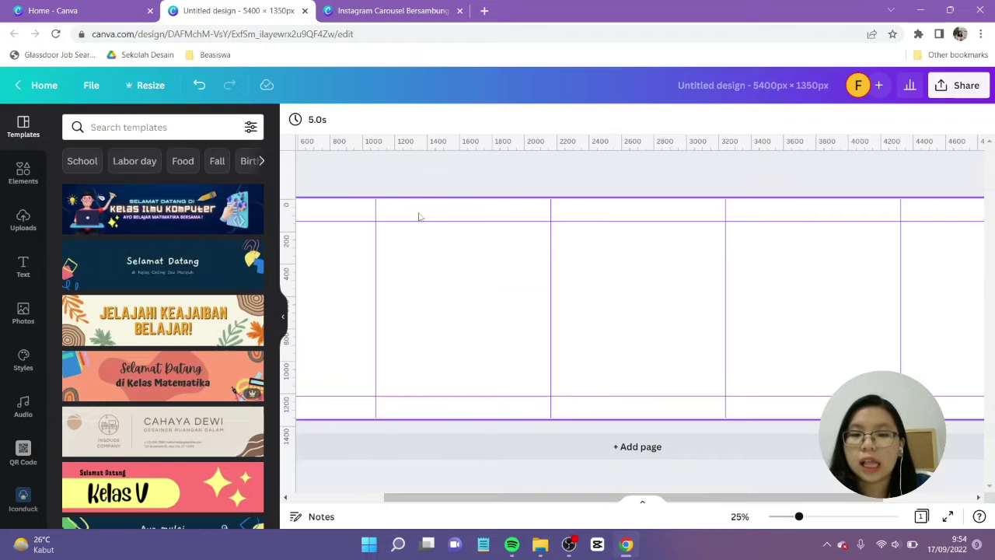
pyautogui.click(394, 217)
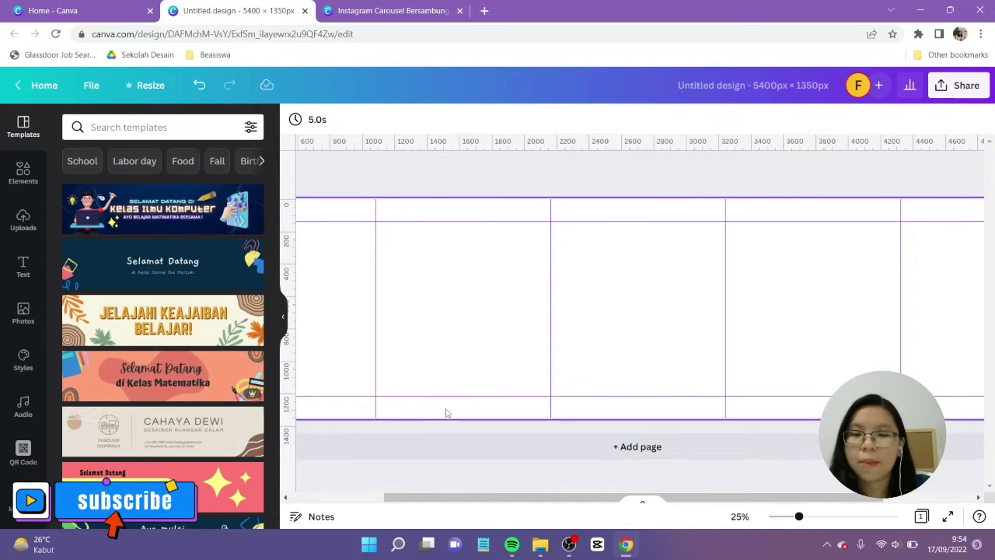
# Step: Set the page background to the custom color #FFF6E9
pyautogui.click(476, 339)
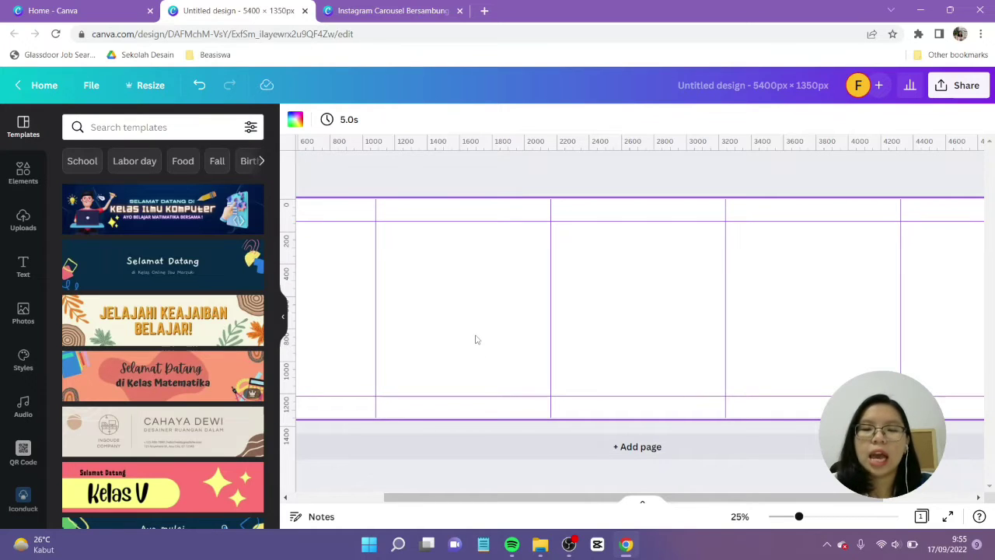
pyautogui.scroll(-2, 477, 339)
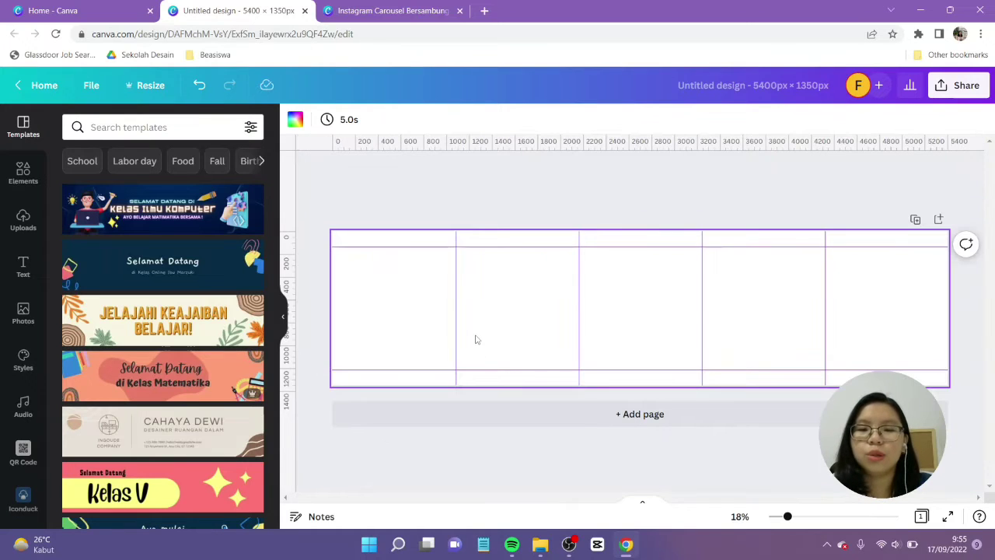
pyautogui.click(294, 120)
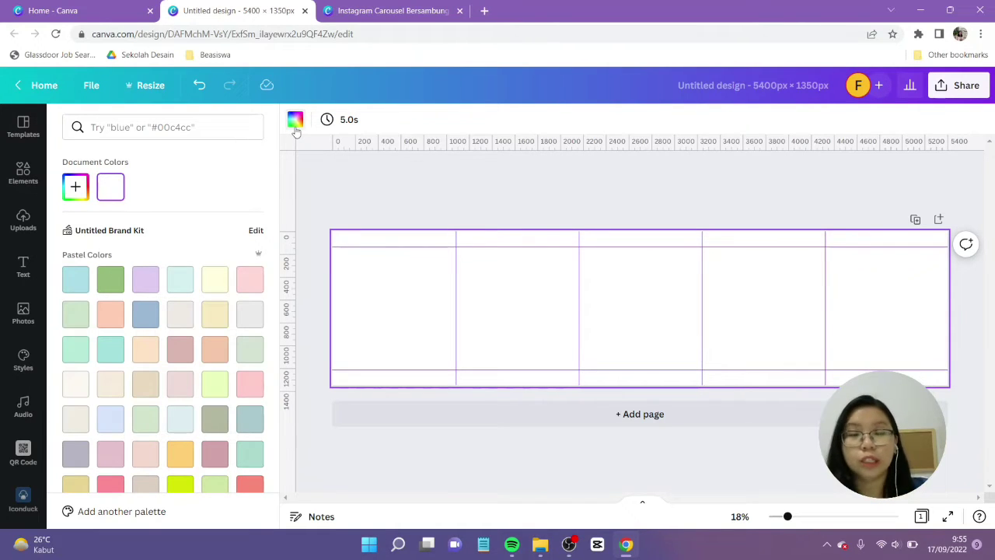
pyautogui.click(76, 186)
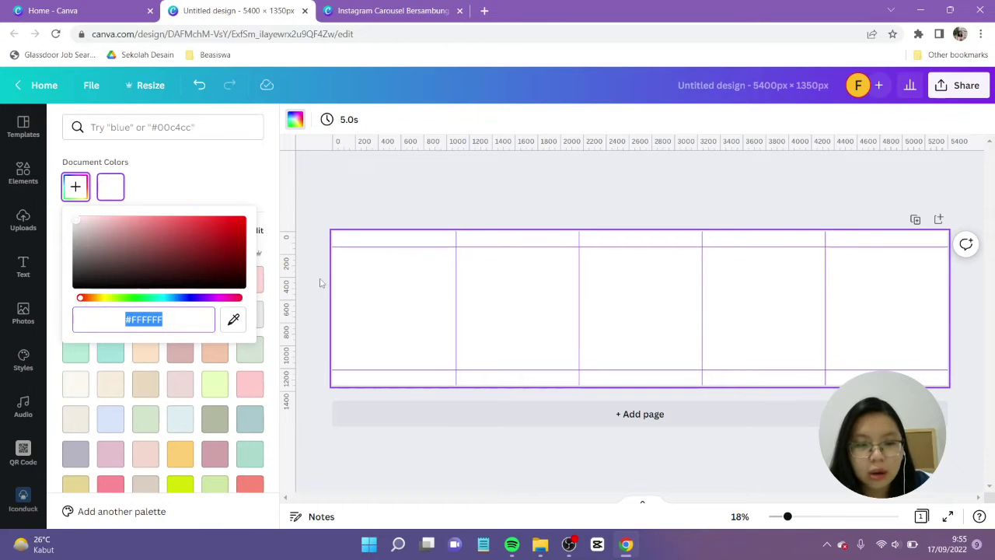
pyautogui.write('#FF')
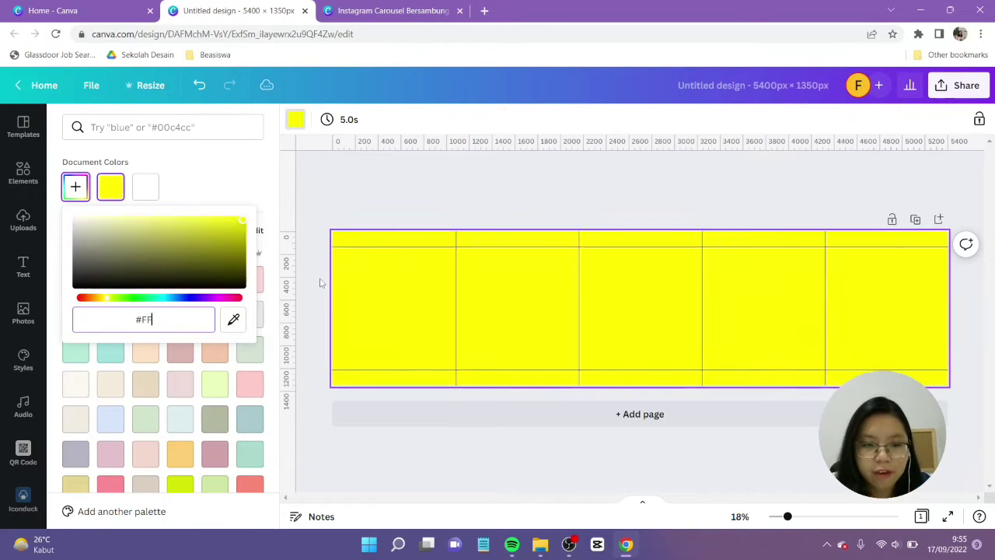
pyautogui.write('F6E3')
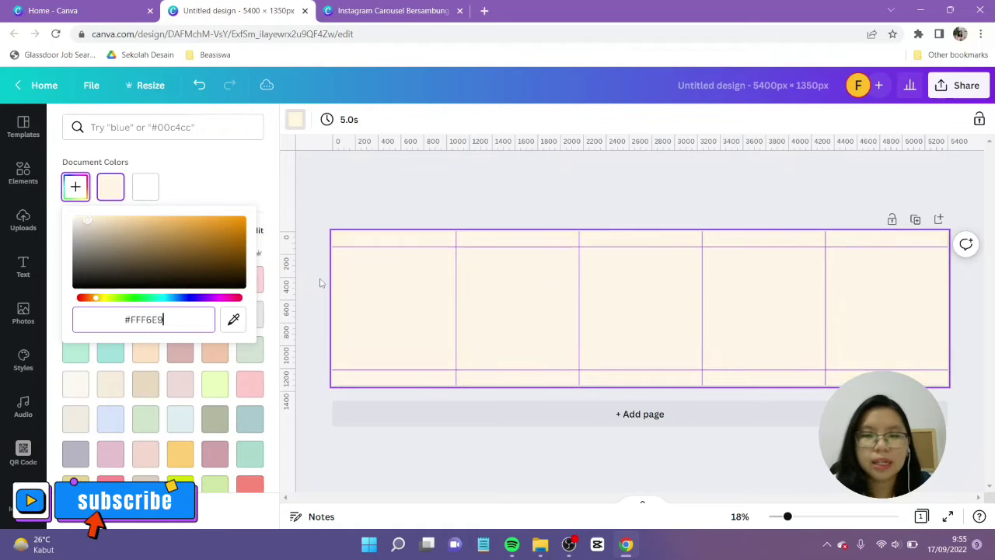
pyautogui.click(382, 174)
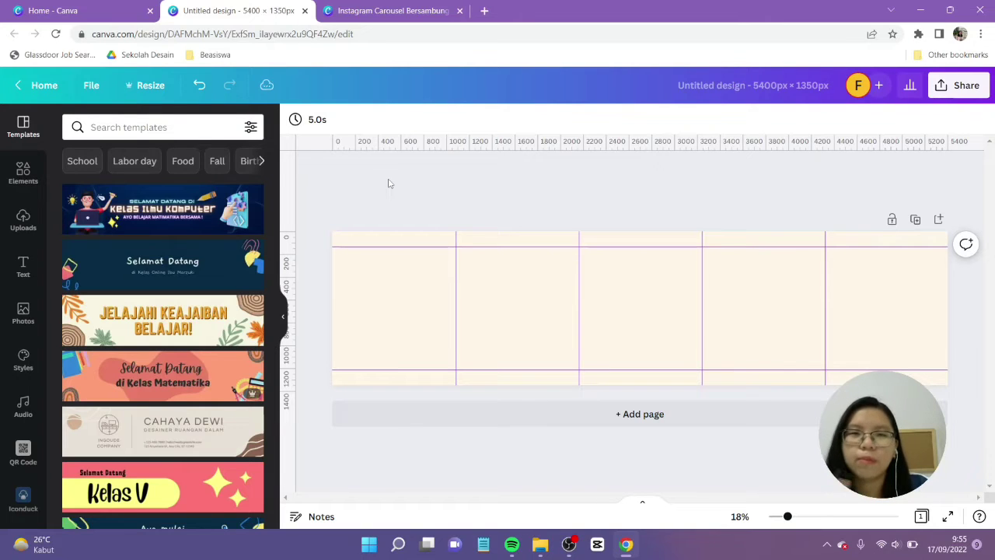
# Step: Search the design elements for "boho" and limit the results to graphics
pyautogui.click(24, 171)
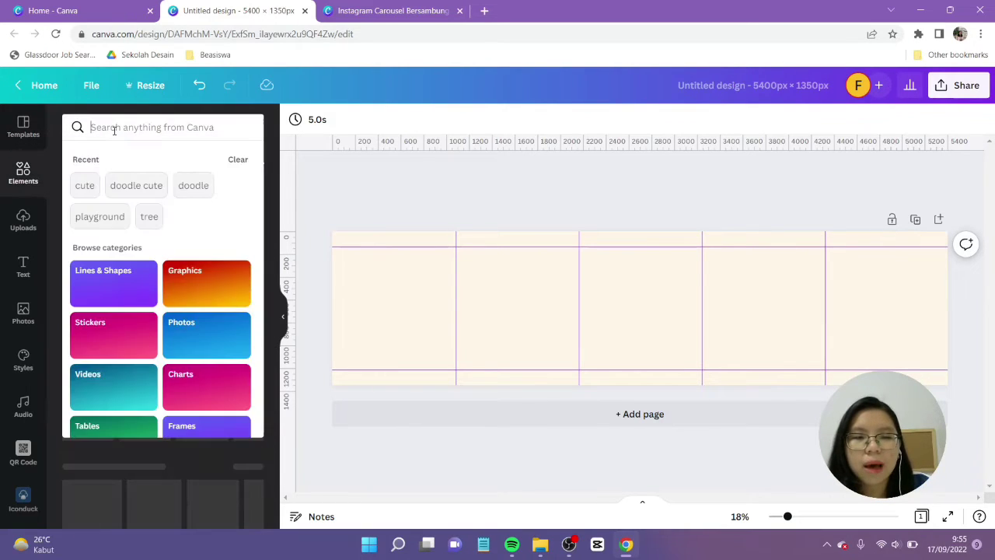
pyautogui.write('boho')
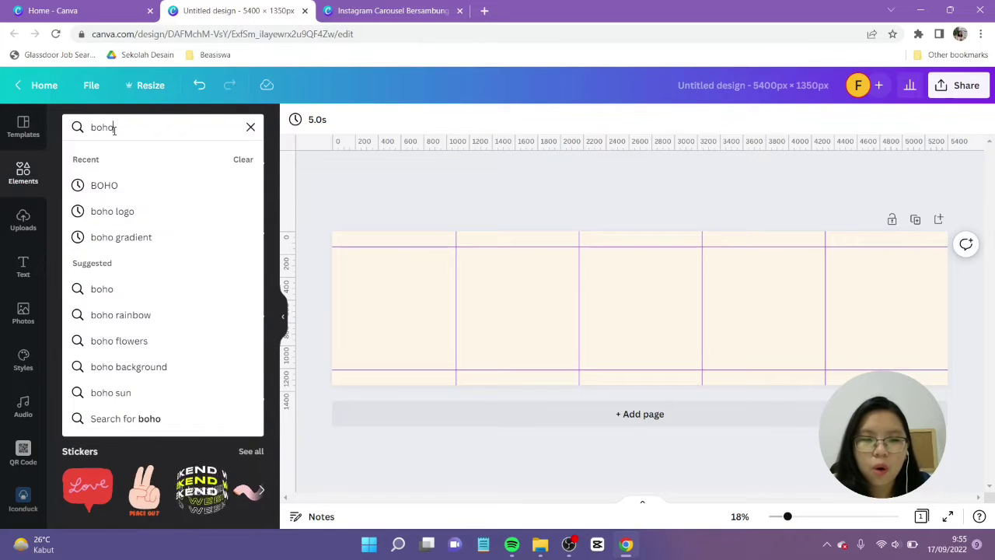
pyautogui.press('Return')
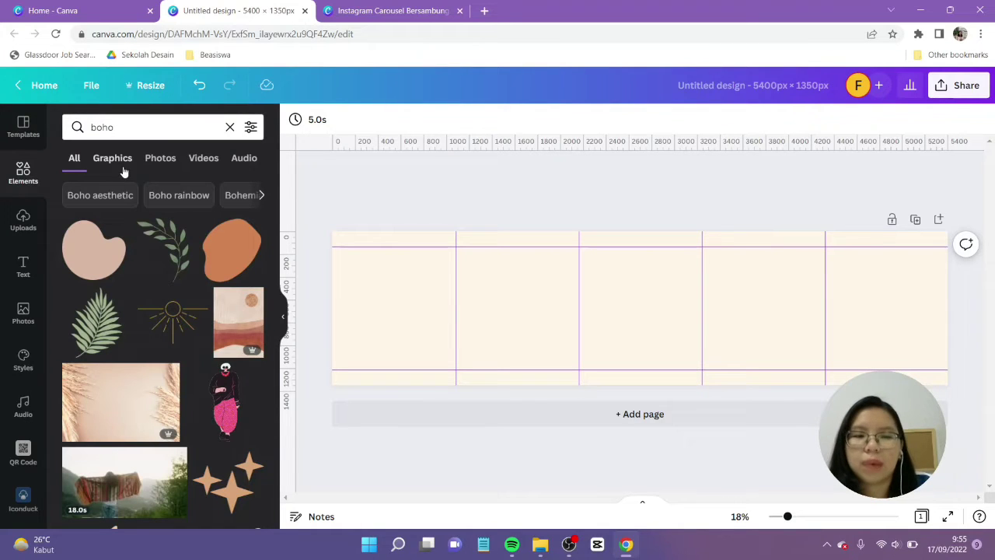
pyautogui.click(113, 157)
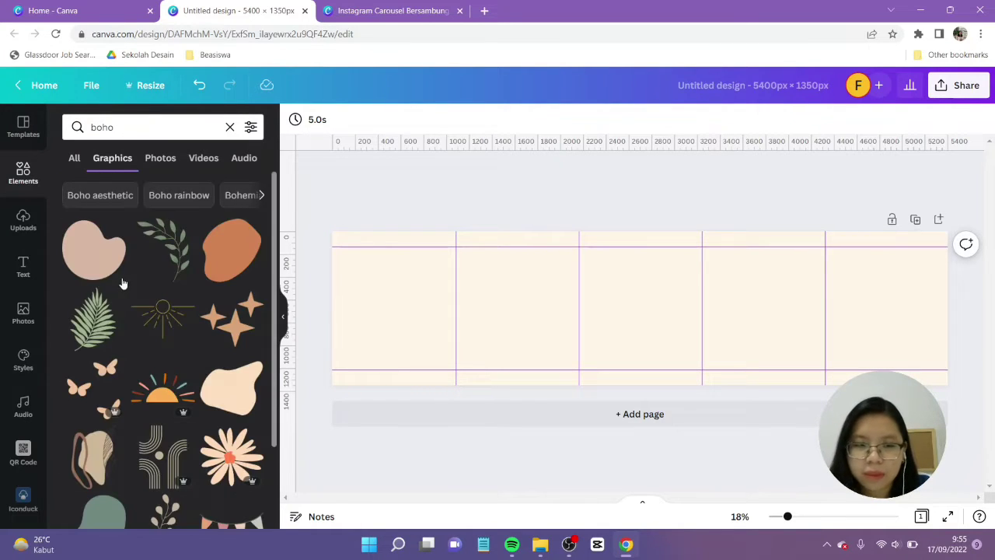
# Step: Add the yellow arch graphic and place it at the page's bottom edge, straddling the first vertical guide
pyautogui.scroll(-2, 122, 284)
pyautogui.scroll(-4, 122, 284)
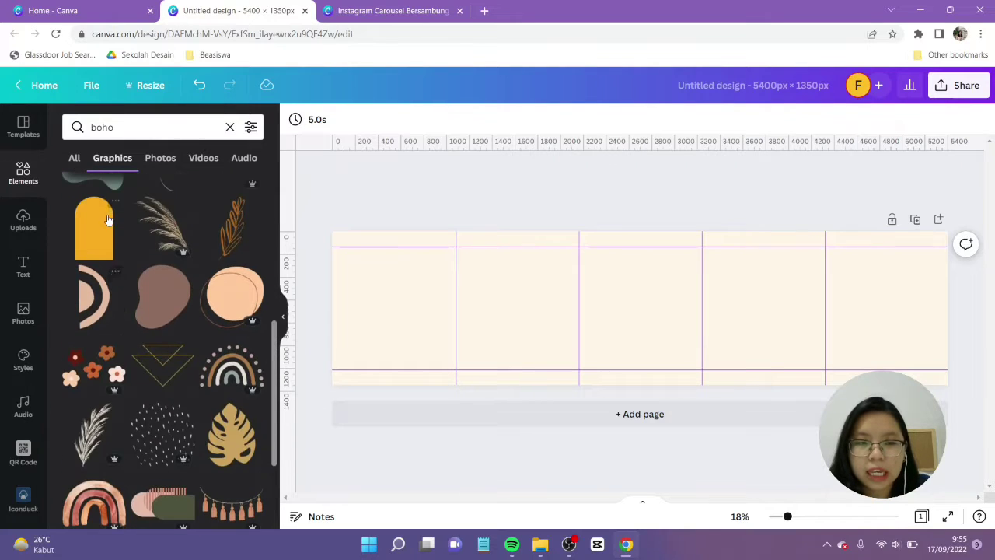
pyautogui.moveTo(646, 315); pyautogui.dragTo(467, 358)
pyautogui.moveTo(475, 310)
pyautogui.mouseDown()
pyautogui.moveTo(482, 297)
pyautogui.moveTo(469, 315)
pyautogui.mouseUp()
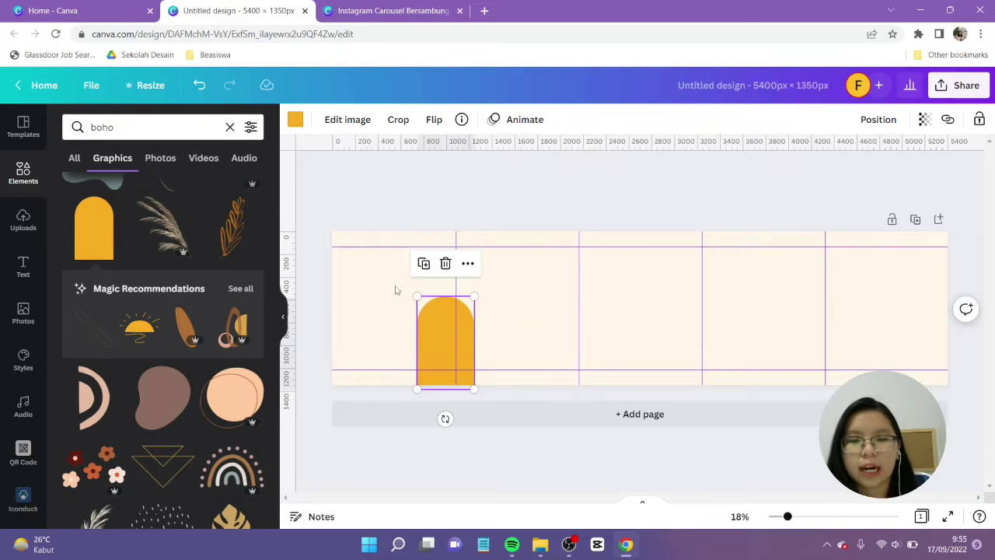
# Step: Add the green palm leaf graphic, rotate it, and place it over the upper part of the yellow arch
pyautogui.click(392, 296)
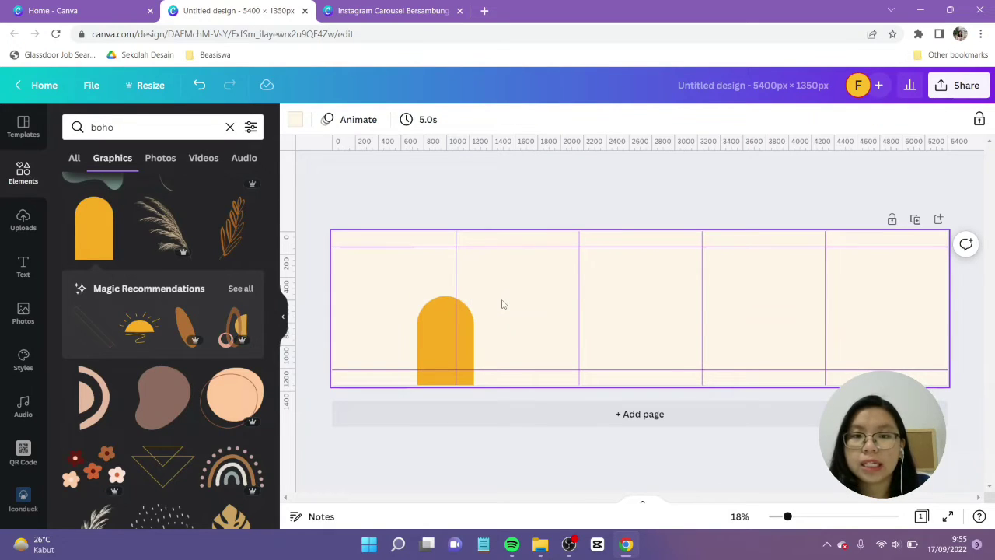
pyautogui.scroll(6, 168, 250)
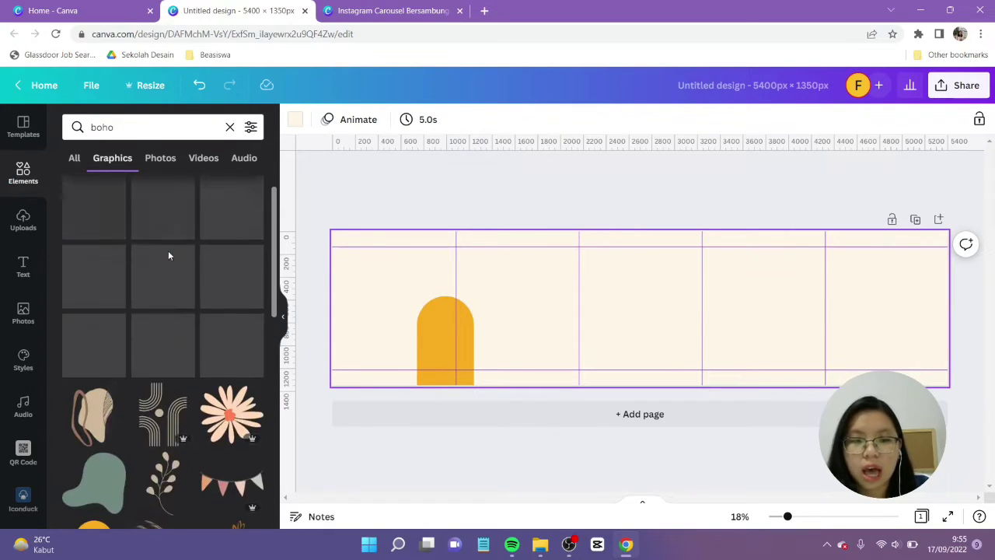
pyautogui.scroll(2, 168, 256)
pyautogui.click(111, 328)
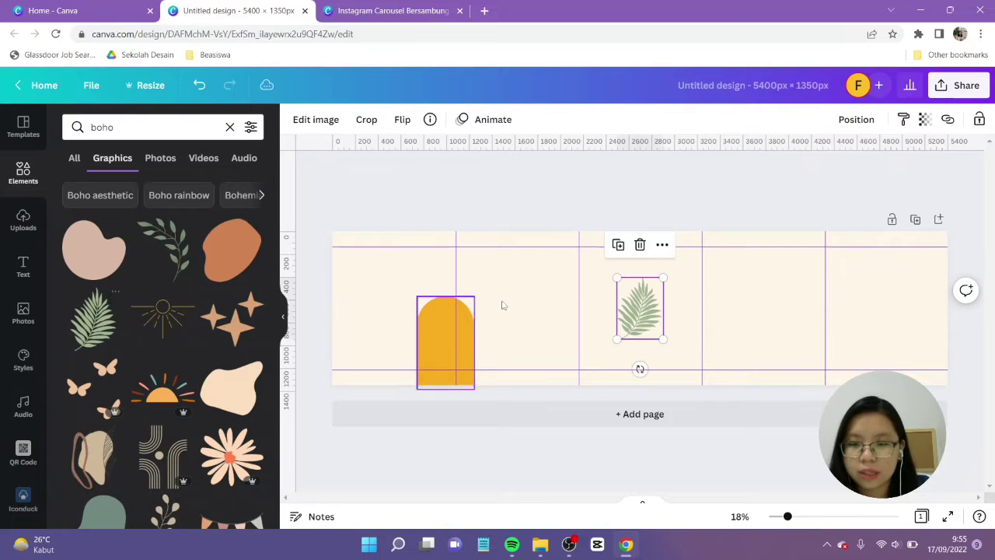
pyautogui.moveTo(626, 315); pyautogui.dragTo(419, 294)
pyautogui.moveTo(431, 349); pyautogui.dragTo(464, 336)
# Step: Send the palm leaf backward so that it sits behind the arch
pyautogui.click(856, 119)
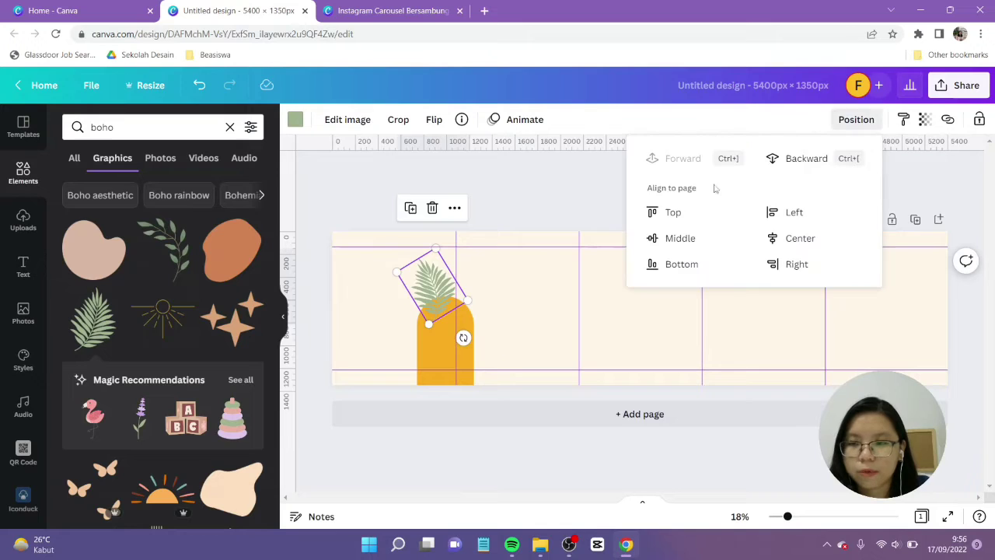
pyautogui.click(800, 159)
pyautogui.click(517, 320)
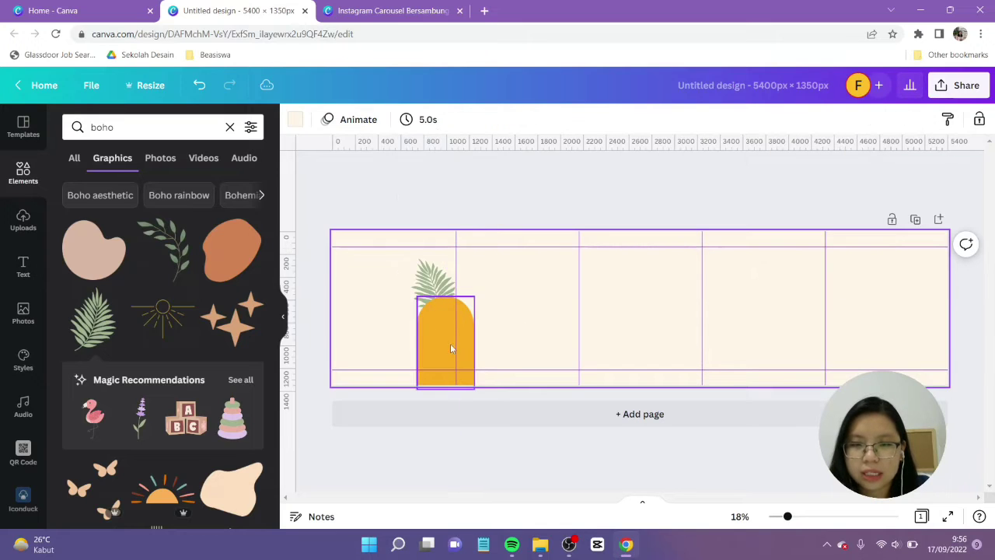
# Step: Recolor the yellow arch with the custom color #A64B2A
pyautogui.click(425, 324)
pyautogui.click(294, 119)
pyautogui.click(75, 187)
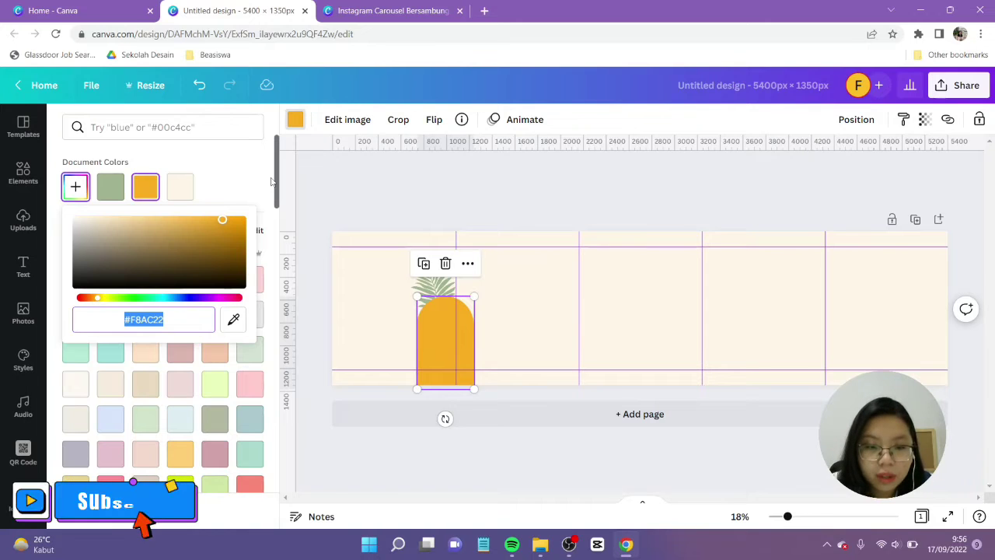
pyautogui.write('#A64')
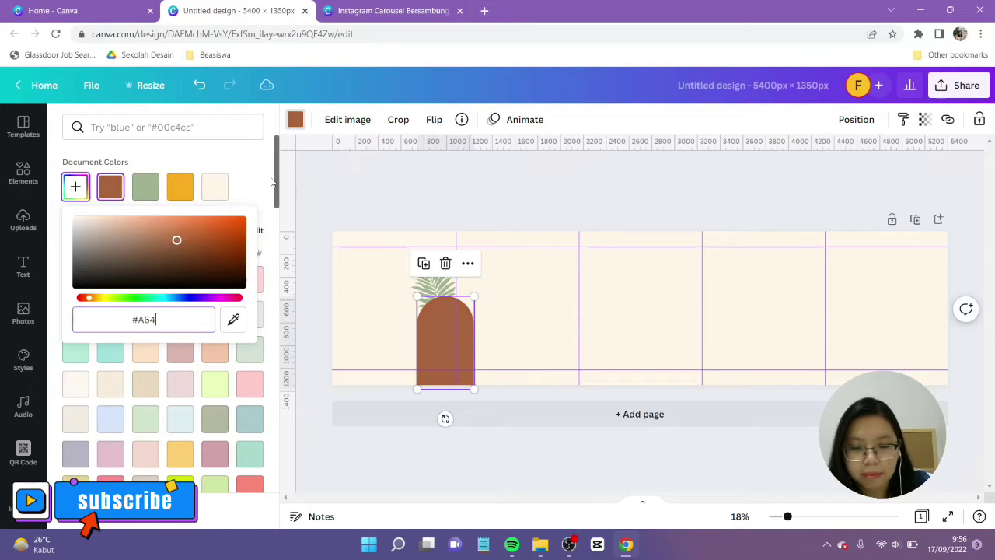
pyautogui.write('B2A')
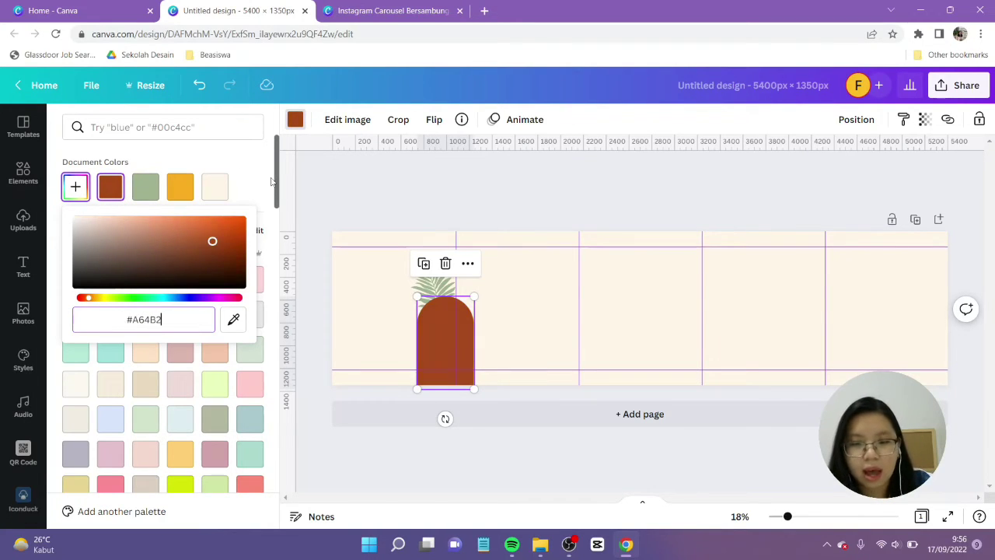
pyautogui.click(389, 257)
# Step: Add the Hand Drawn Half Circle graphic from the boho results to the page
pyautogui.scroll(-3, 208, 294)
pyautogui.scroll(-5, 208, 295)
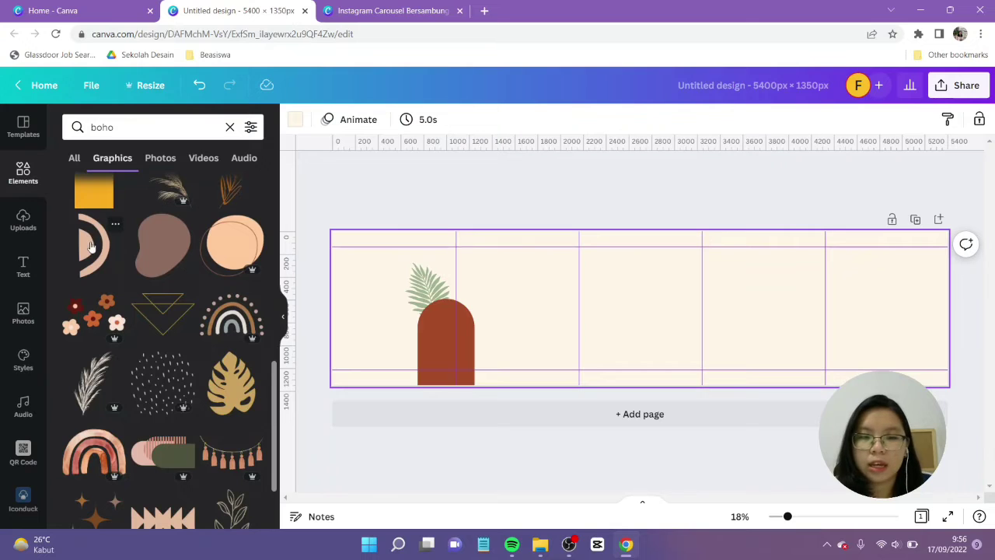
pyautogui.click(114, 226)
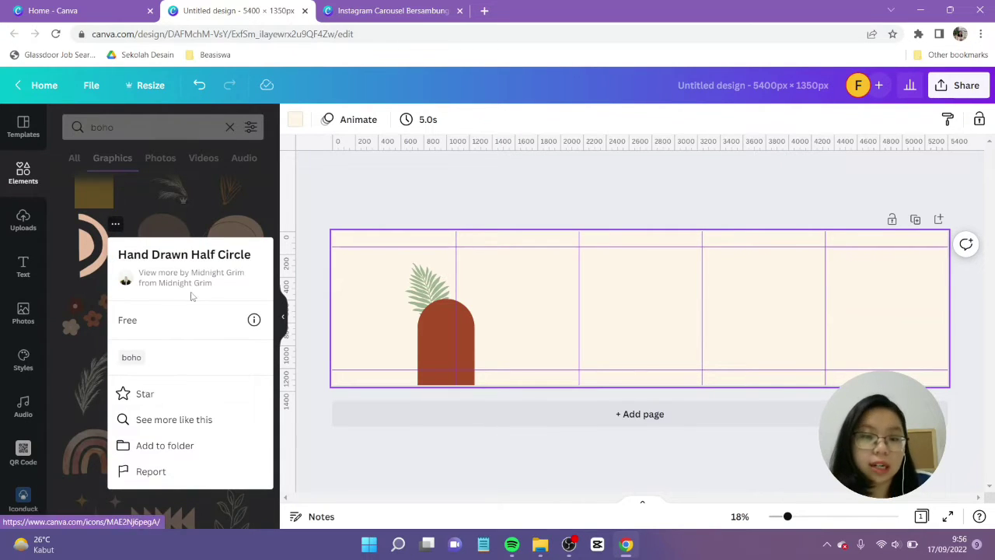
pyautogui.click(85, 261)
pyautogui.click(85, 260)
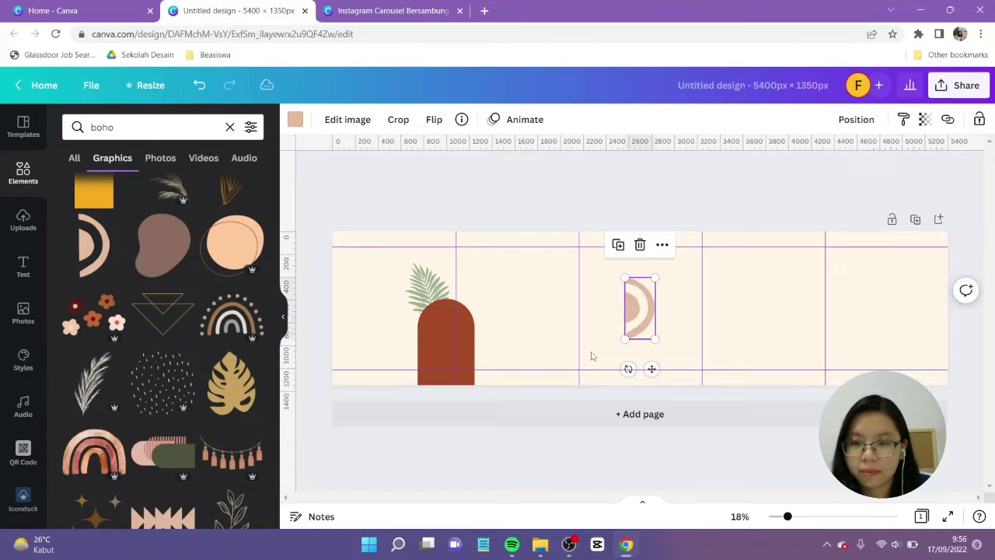
# Step: Recolor the half circle with the custom dark brown #79361E
pyautogui.click(295, 119)
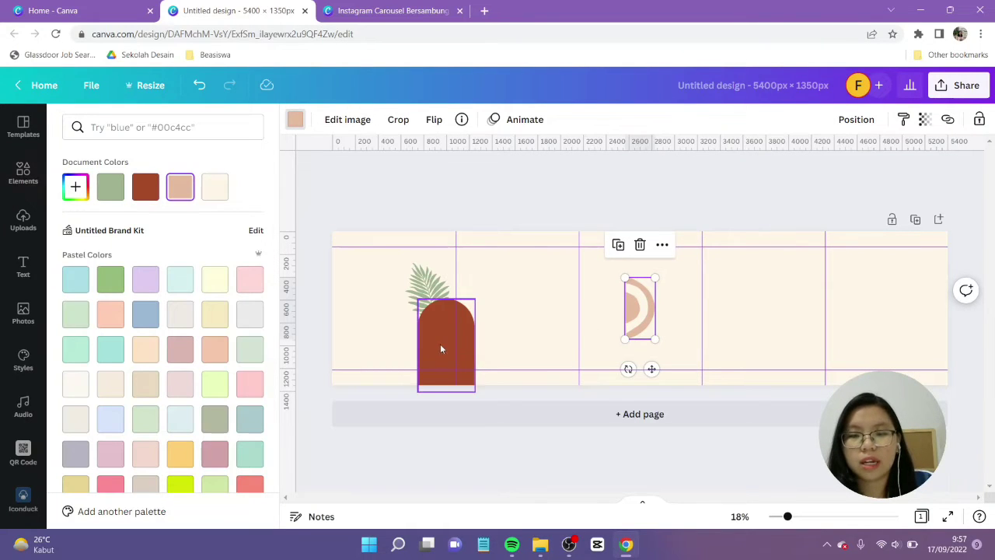
pyautogui.click(145, 186)
pyautogui.click(75, 191)
pyautogui.click(205, 252)
pyautogui.click(123, 318)
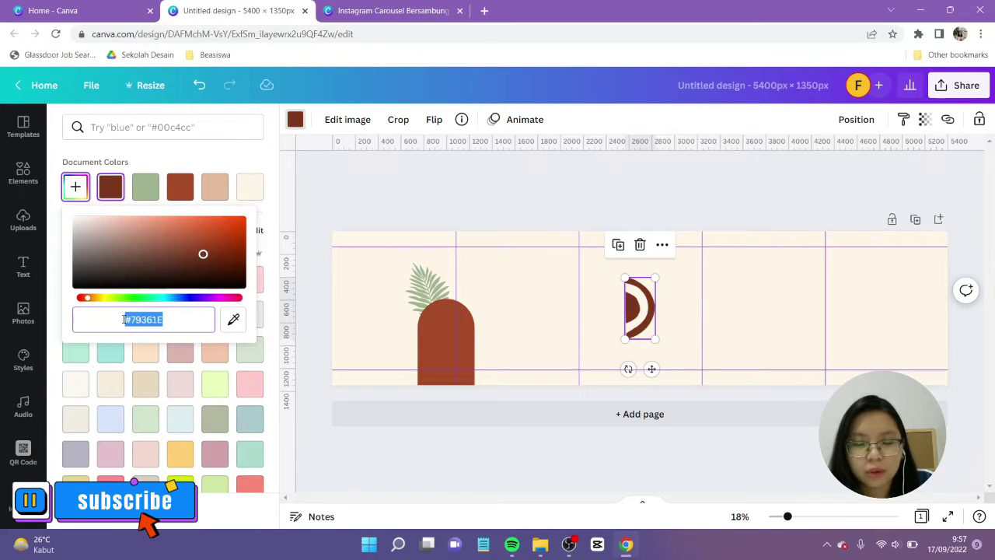
pyautogui.click(143, 318)
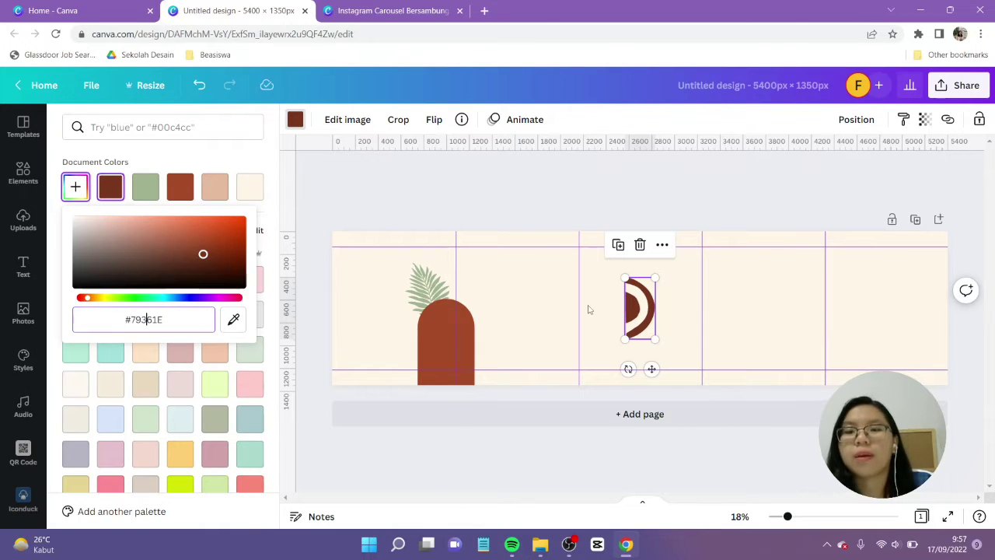
# Step: Move the half circle onto the second vertical guide, in the upper middle of the page
pyautogui.moveTo(638, 307); pyautogui.dragTo(587, 307)
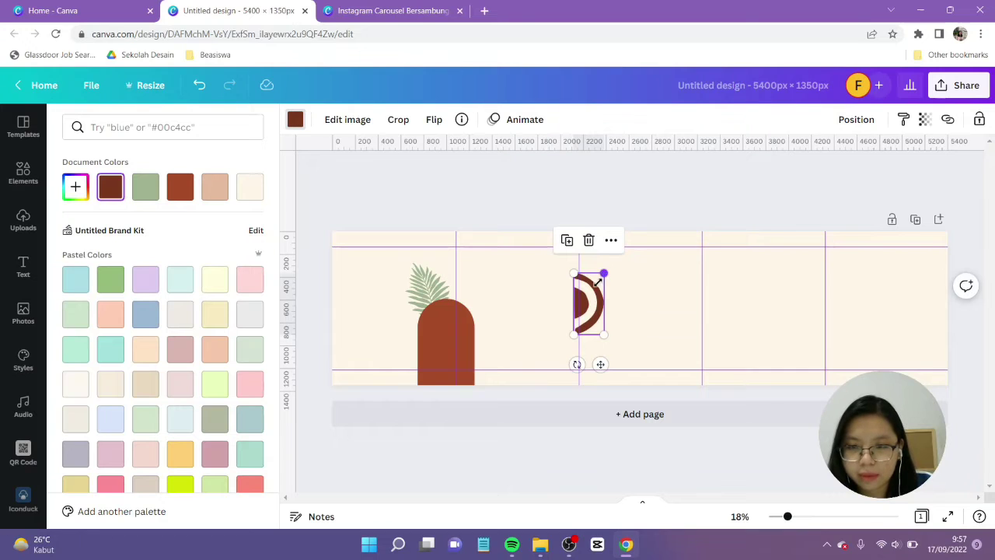
pyautogui.click(631, 190)
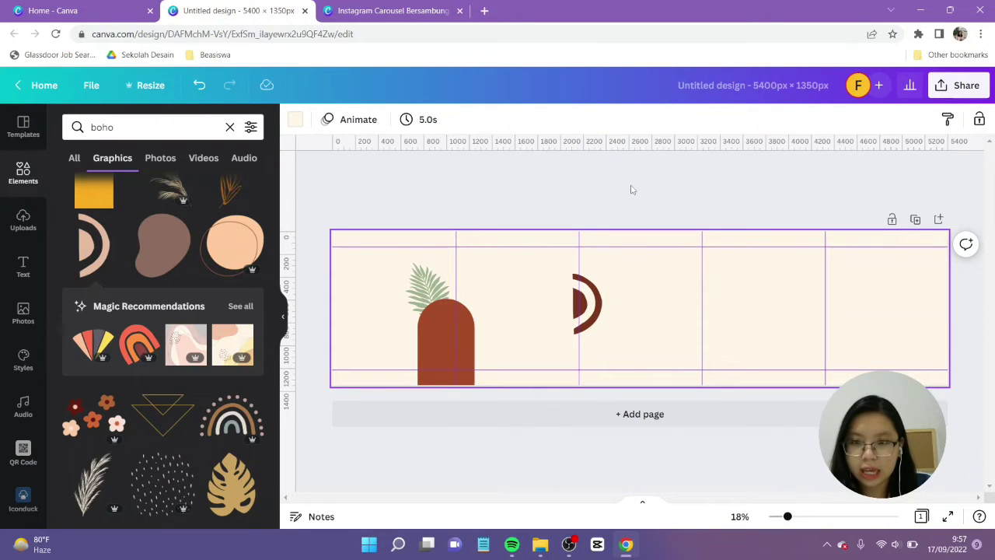
pyautogui.click(626, 188)
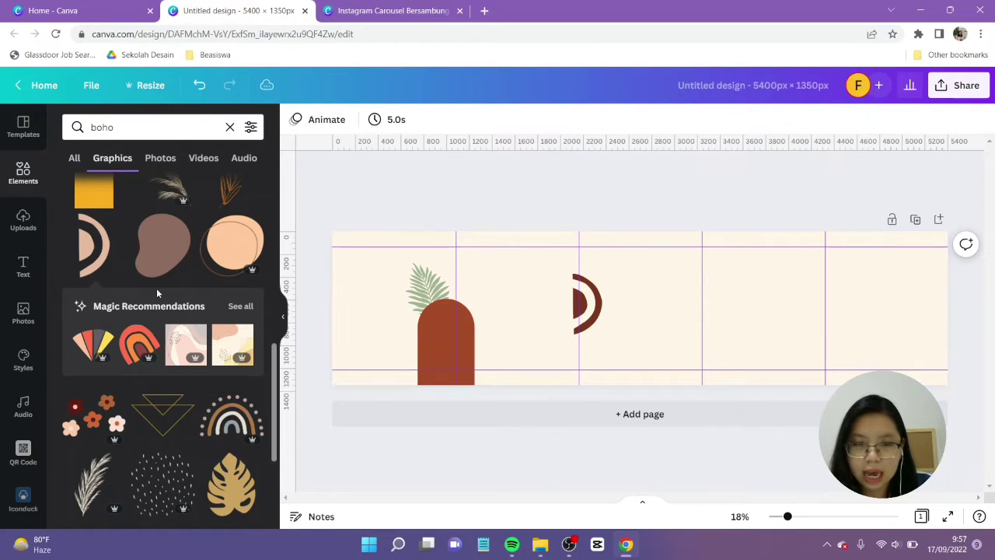
# Step: Search the graphics for "hand drawn leaf"
pyautogui.scroll(-5, 155, 311)
pyautogui.scroll(3, 148, 234)
pyautogui.click(159, 128)
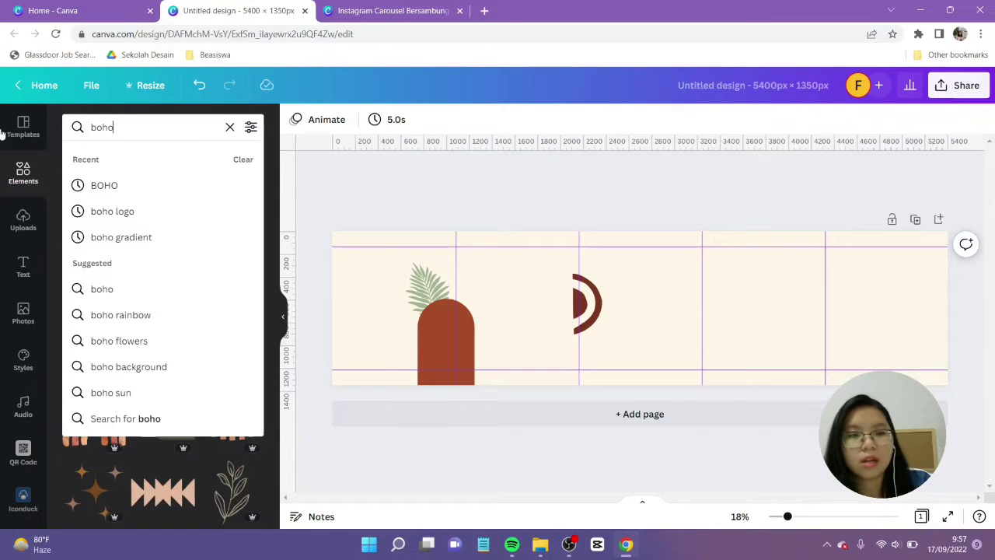
pyautogui.write('g')
pyautogui.press('BackSpace')
pyautogui.write('hand dra')
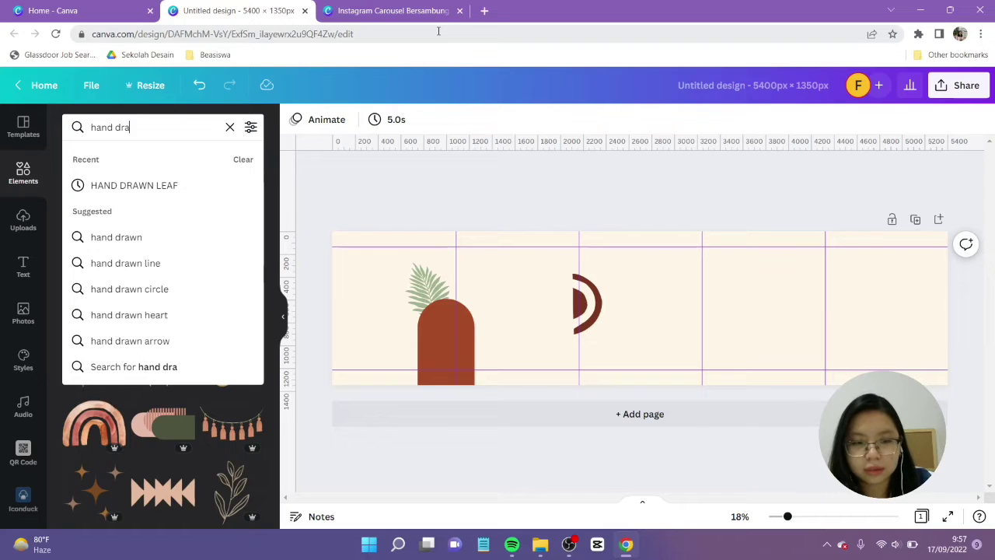
pyautogui.write('wn leaf')
pyautogui.press('Return')
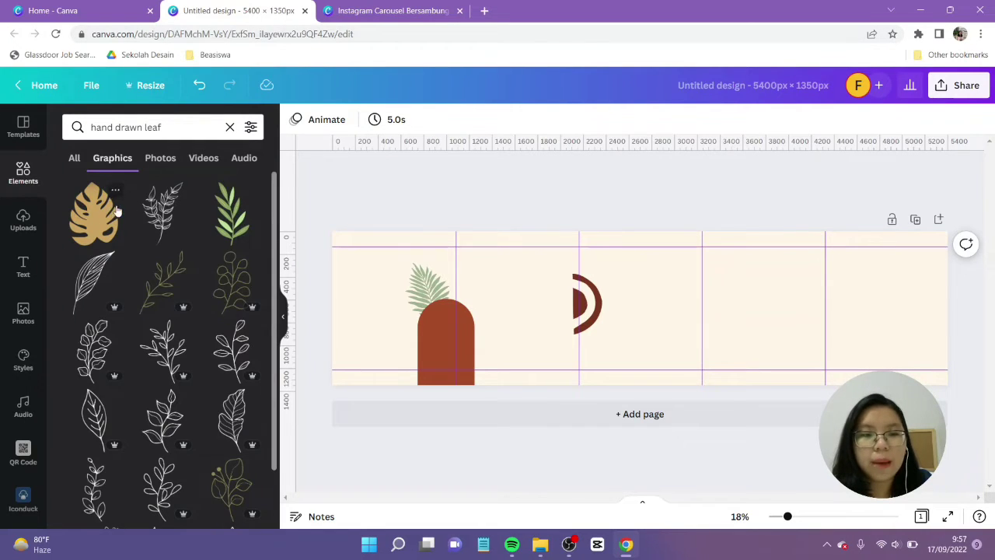
# Step: Add the tan monstera leaf graphic and recolor it with the custom dark green #464E2E
pyautogui.click(92, 224)
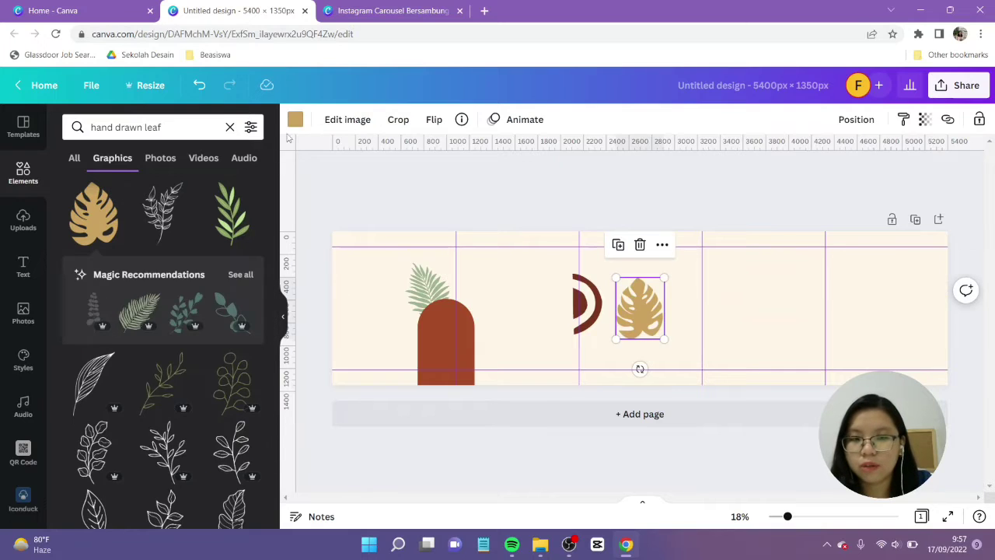
pyautogui.click(295, 120)
pyautogui.click(75, 187)
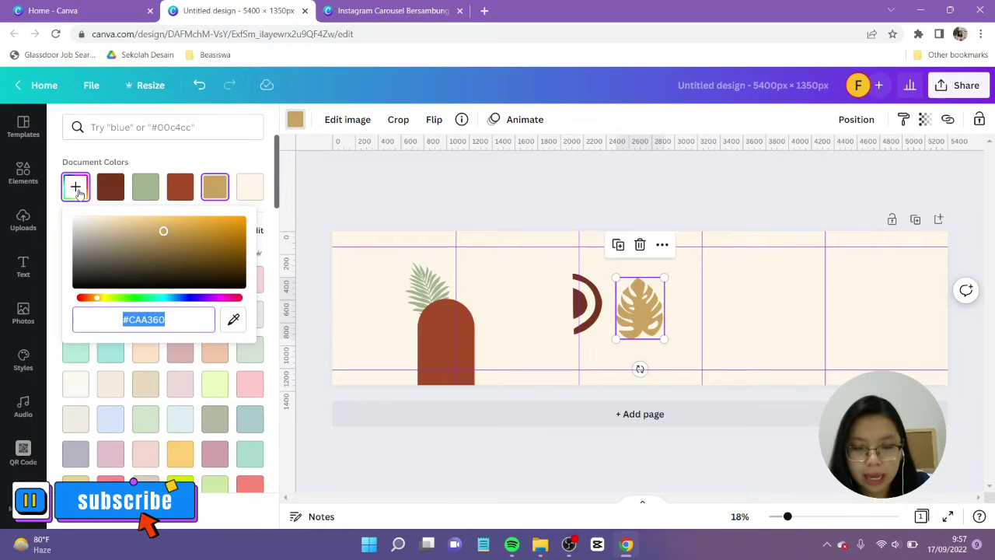
pyautogui.write('#46')
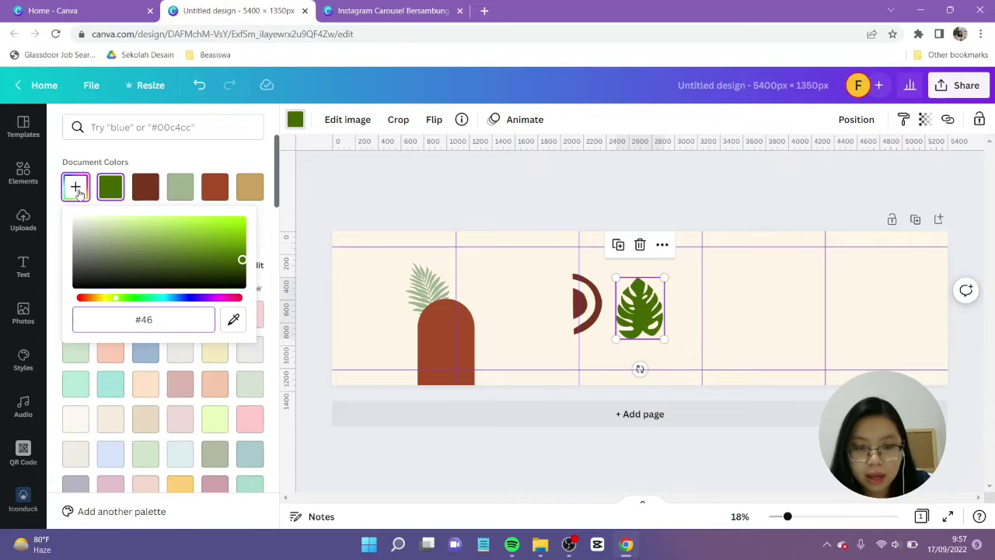
pyautogui.write('4E2E')
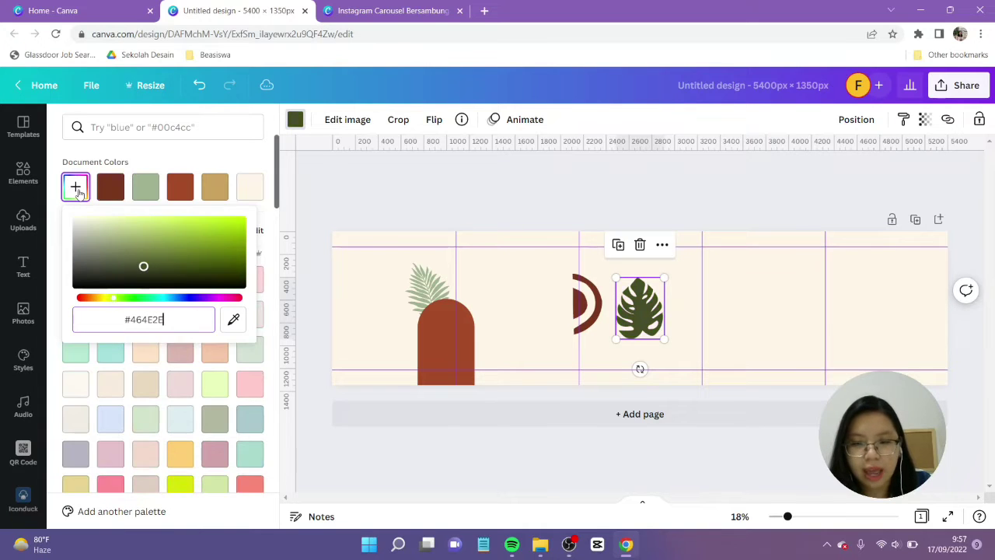
pyautogui.press('Return')
# Step: Place the monstera leaf at the page's bottom edge, straddling the third vertical guide
pyautogui.moveTo(636, 315); pyautogui.dragTo(688, 359)
pyautogui.moveTo(718, 388); pyautogui.dragTo(723, 398)
pyautogui.click(789, 302)
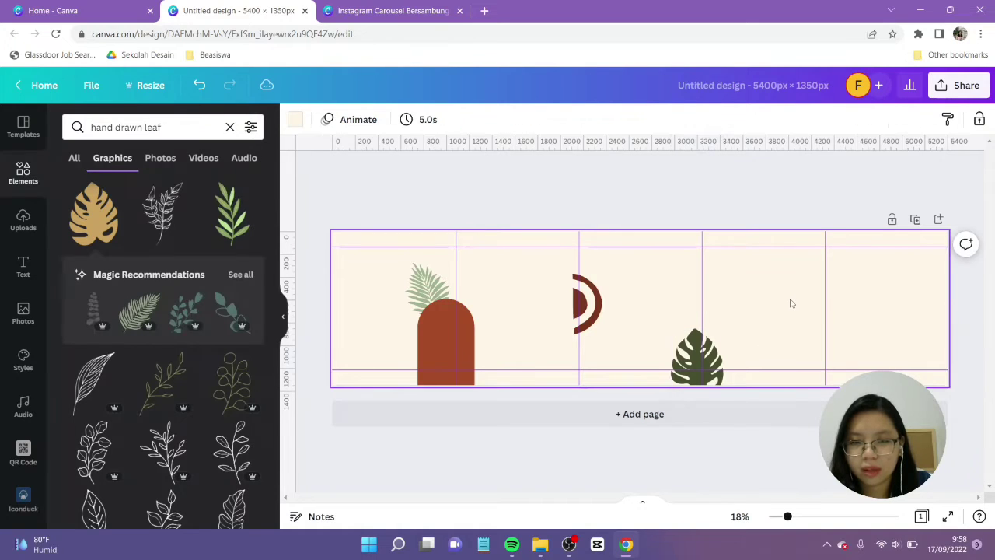
# Step: Duplicate the palm leaf onto the last slide, flip it horizontally, and let it overhang the page's right edge near the top
pyautogui.click(418, 291)
pyautogui.moveTo(451, 311); pyautogui.dragTo(901, 304)
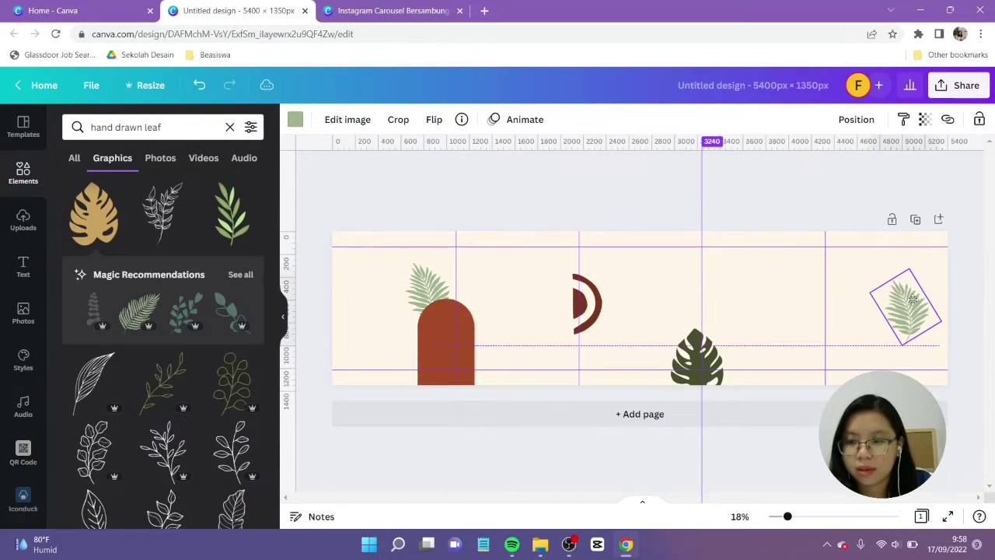
pyautogui.click(447, 122)
pyautogui.click(477, 154)
pyautogui.click(938, 299)
pyautogui.moveTo(938, 299); pyautogui.dragTo(960, 278)
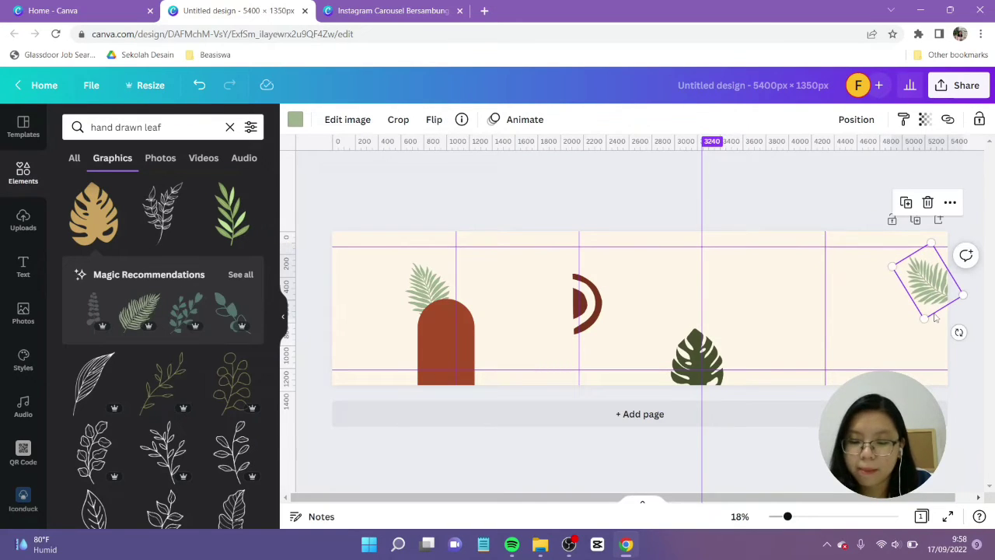
pyautogui.click(865, 332)
# Step: Duplicate the reddish-brown arch to the bottom of the last slide and make the copy slightly smaller
pyautogui.click(433, 336)
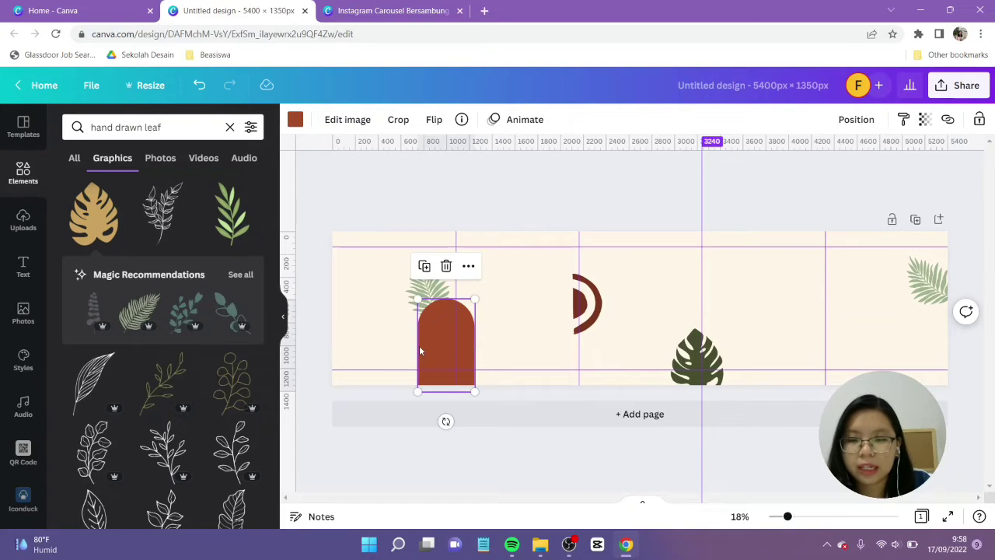
pyautogui.moveTo(446, 346); pyautogui.dragTo(913, 354)
pyautogui.moveTo(935, 319); pyautogui.dragTo(927, 340)
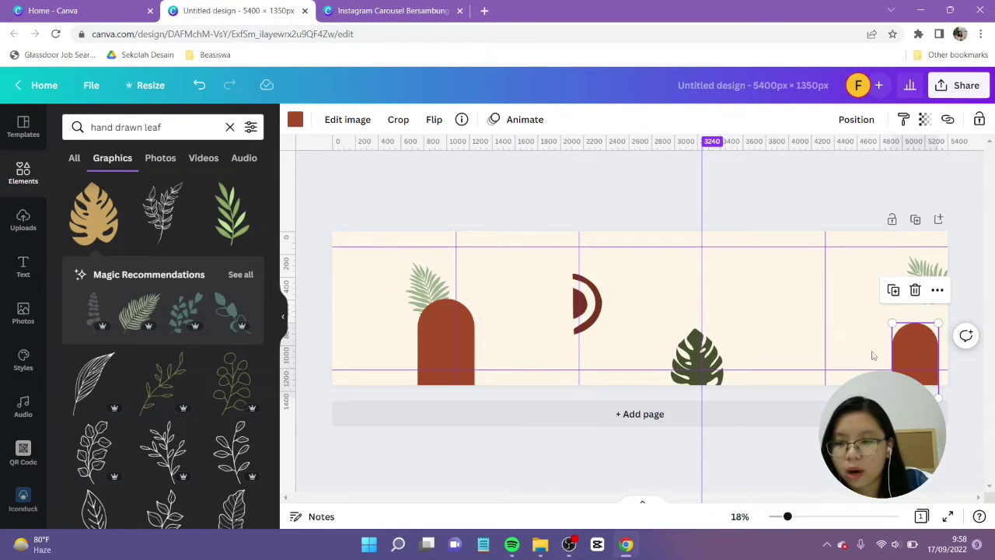
# Step: Duplicate the last slide's arch beside itself and recolor the copy in the page background's cream color
pyautogui.moveTo(922, 351); pyautogui.dragTo(858, 351)
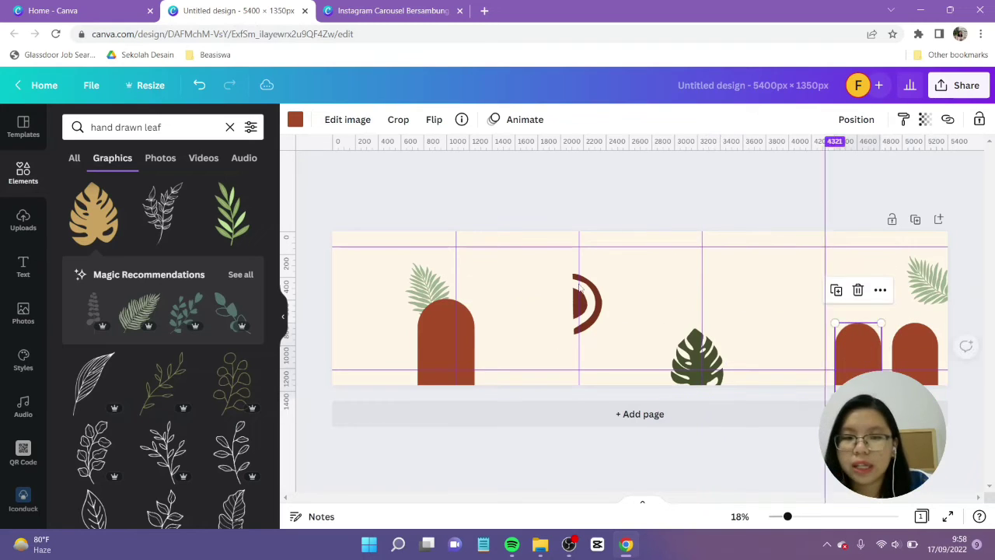
pyautogui.click(294, 118)
pyautogui.click(249, 186)
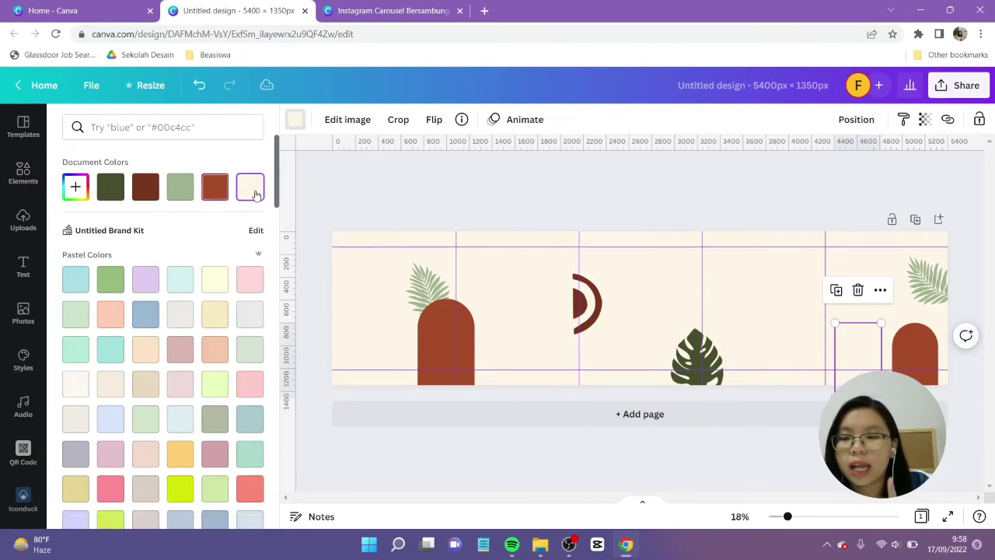
pyautogui.moveTo(794, 373); pyautogui.dragTo(794, 370)
pyautogui.hotkey('ctrl', 'z')
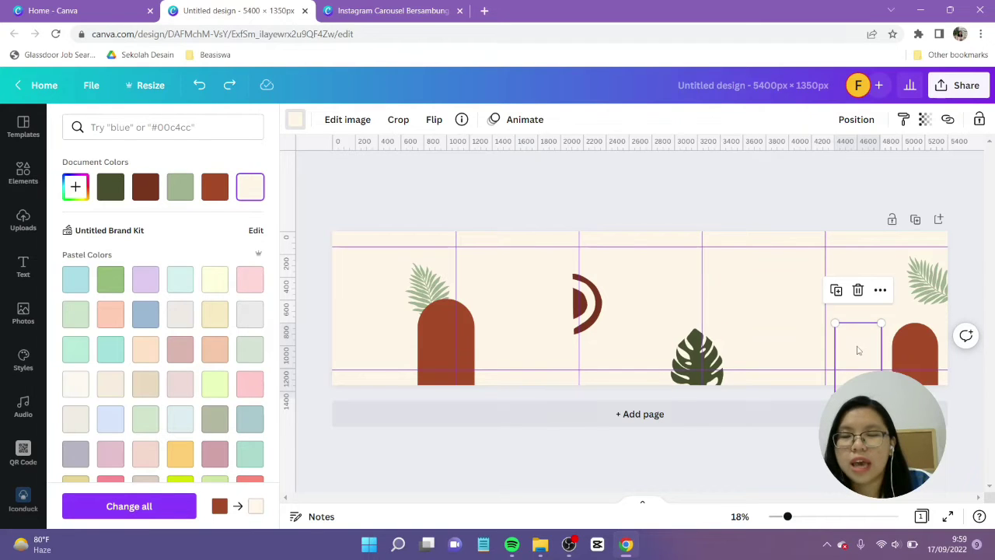
# Step: Shrink the cream arch and center it inside the last slide's reddish-brown arch, leaving an arch outline
pyautogui.moveTo(859, 350); pyautogui.dragTo(925, 360)
pyautogui.moveTo(948, 408); pyautogui.dragTo(938, 391)
pyautogui.moveTo(920, 354); pyautogui.dragTo(916, 349)
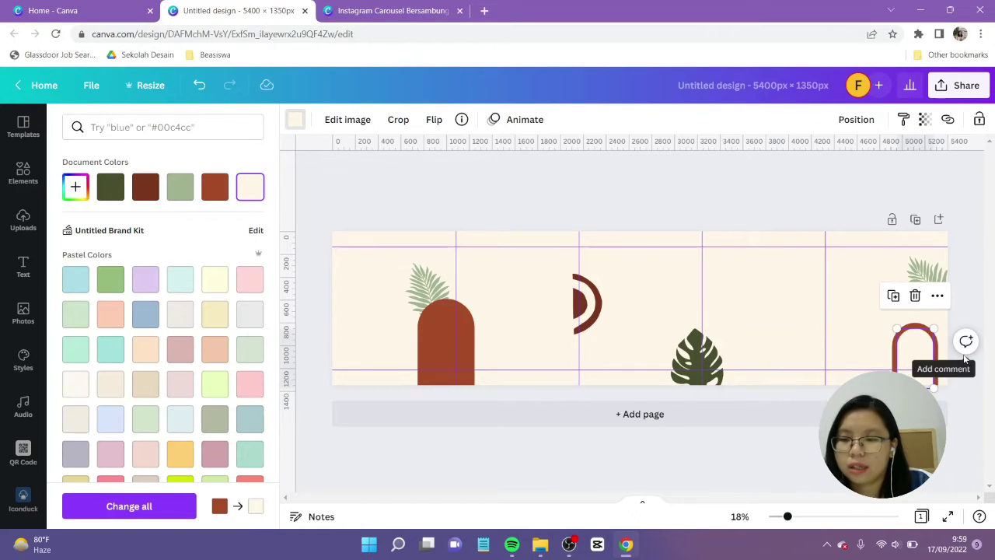
# Step: Duplicate the last slide's arch outline and nest a smaller copy inside it
pyautogui.click(971, 339)
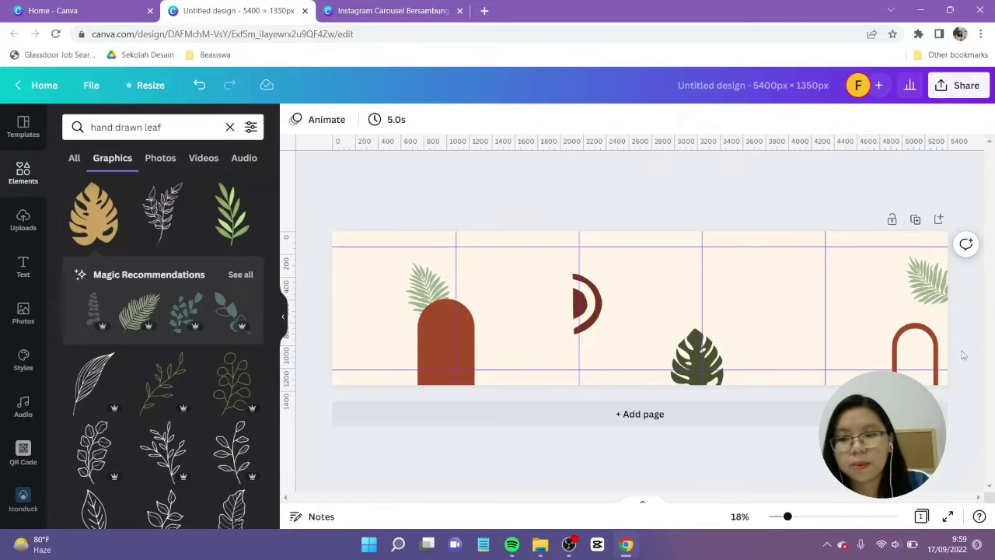
pyautogui.moveTo(968, 353); pyautogui.dragTo(871, 321)
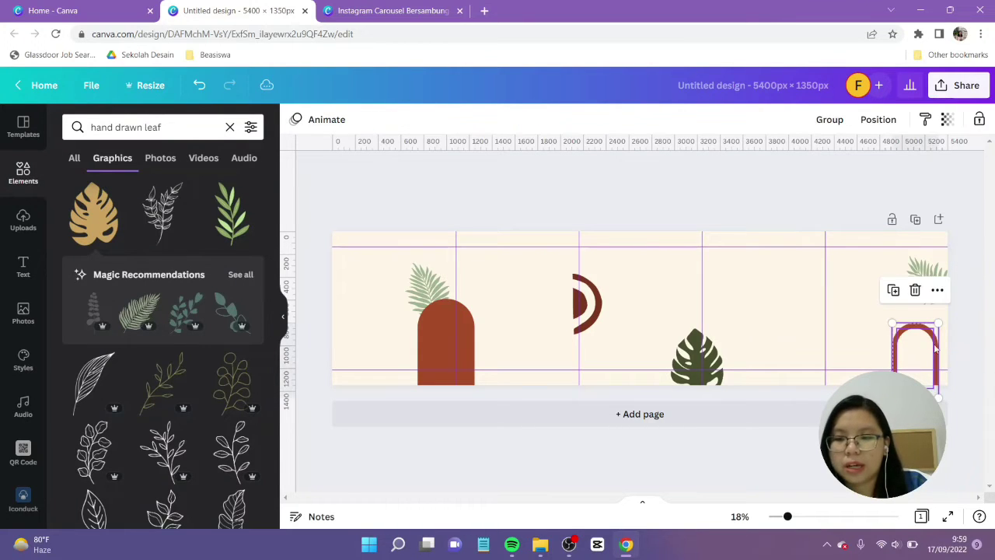
pyautogui.moveTo(941, 321); pyautogui.dragTo(921, 342)
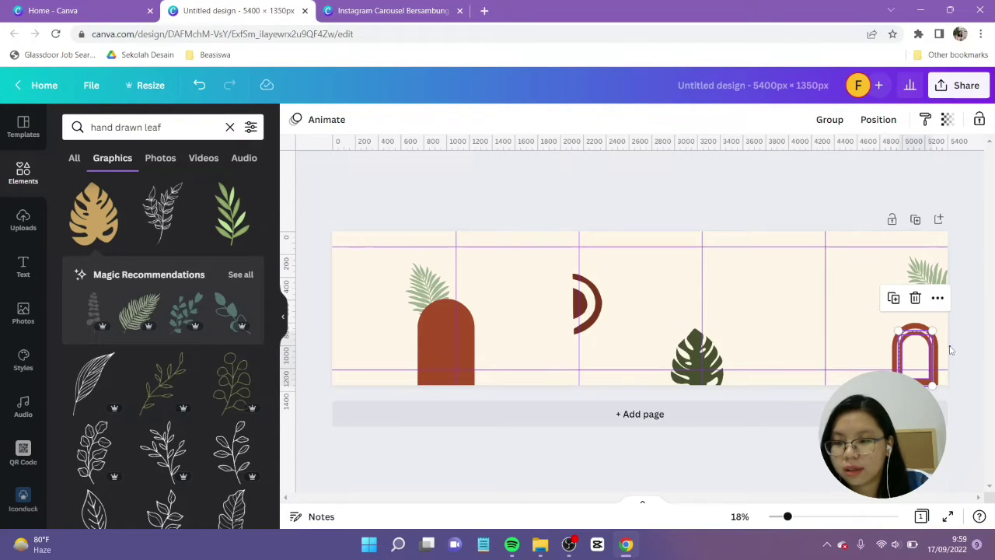
pyautogui.click(950, 351)
# Step: Select all the nested arches on the last slide together, enlarge them slightly, and shift them a little to the left
pyautogui.moveTo(978, 346); pyautogui.dragTo(937, 397)
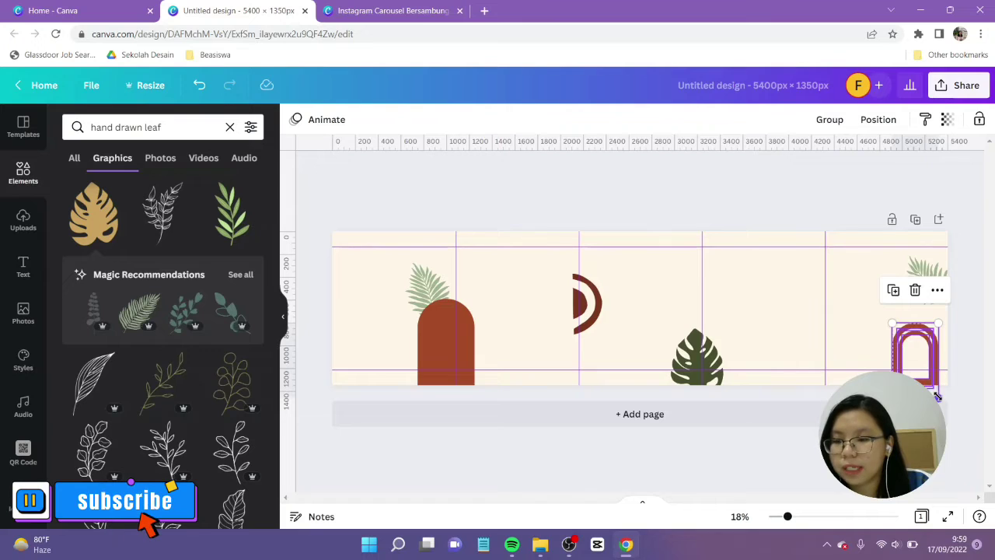
pyautogui.moveTo(919, 362); pyautogui.dragTo(906, 359)
pyautogui.click(405, 183)
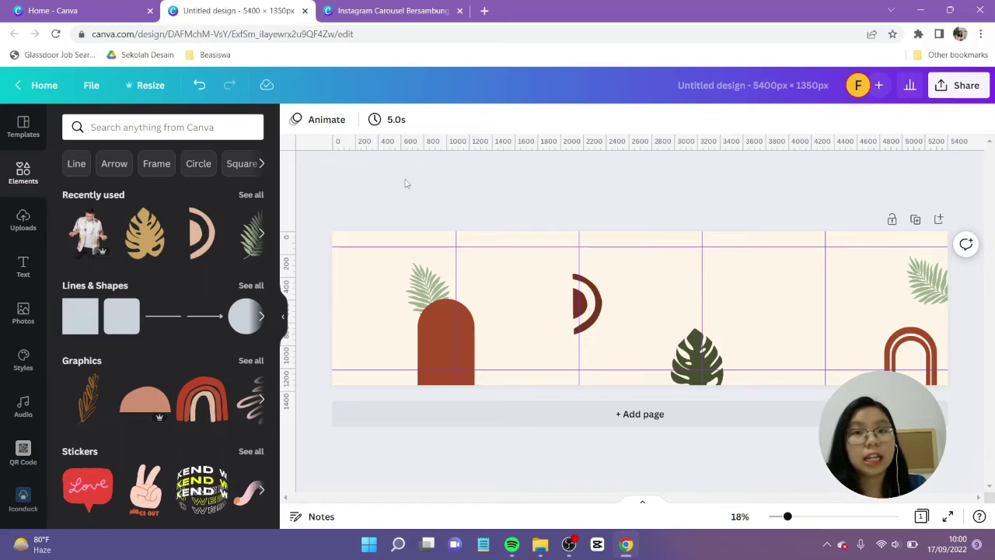
# Step: Search the element photos for "young man dancing" and browse the cutout pictures
pyautogui.click(185, 124)
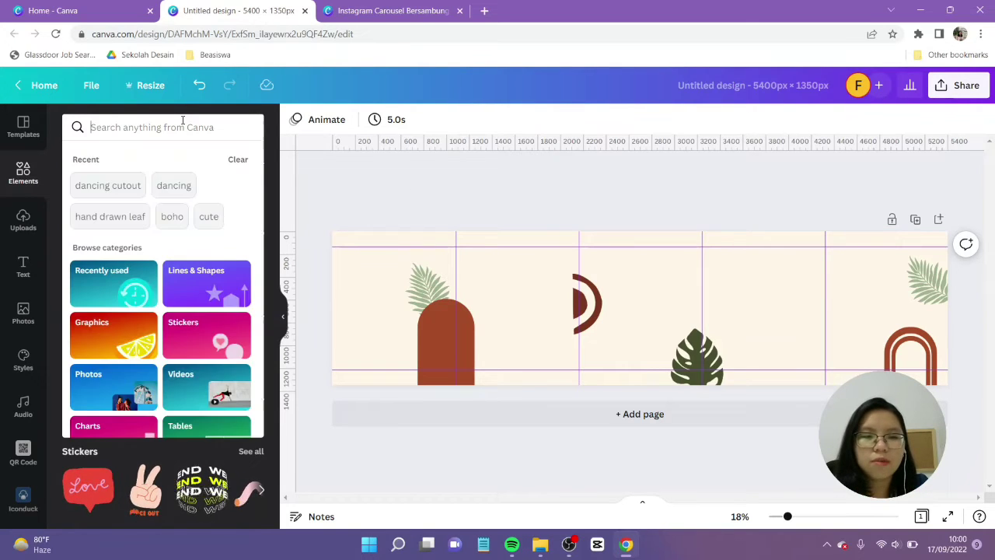
pyautogui.write('young ma')
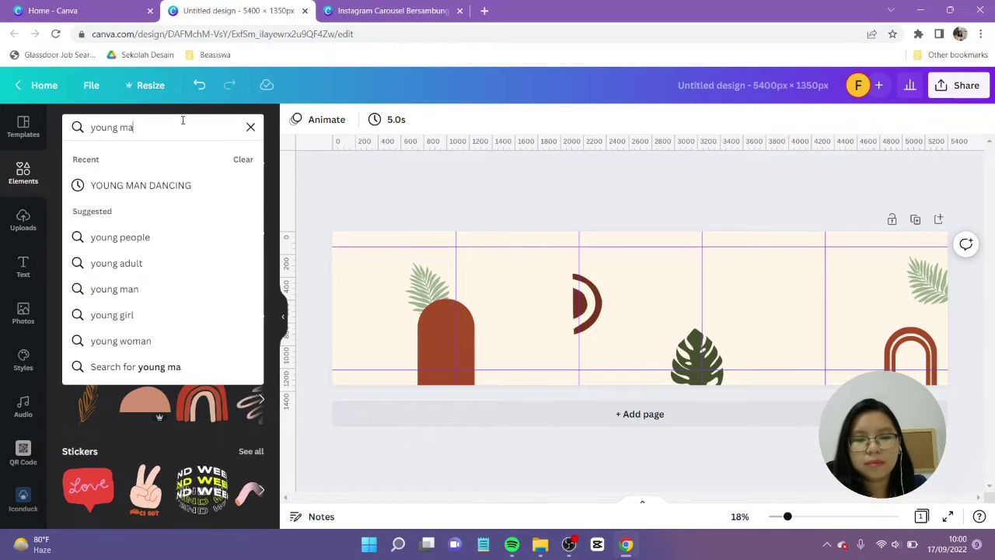
pyautogui.write('n dancing')
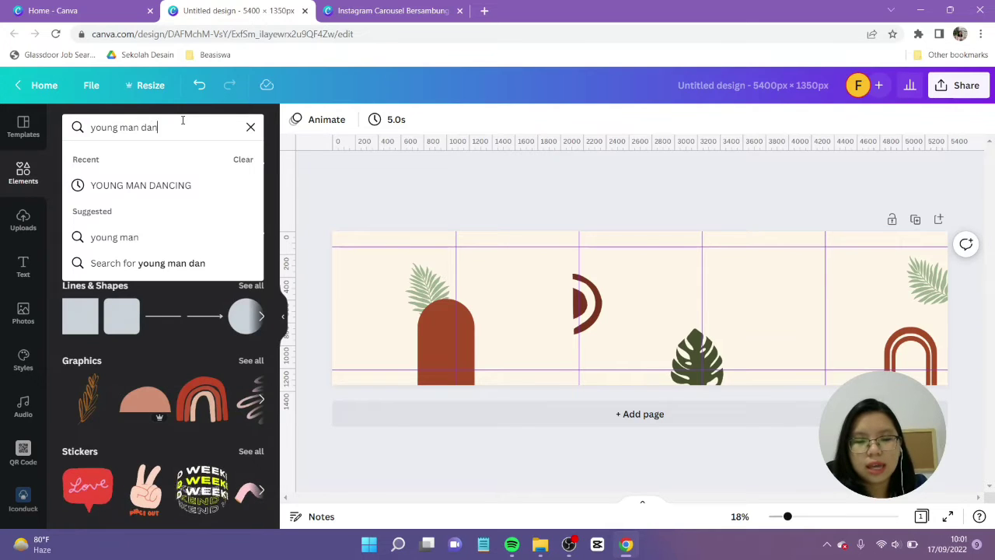
pyautogui.press('Return')
pyautogui.click(163, 164)
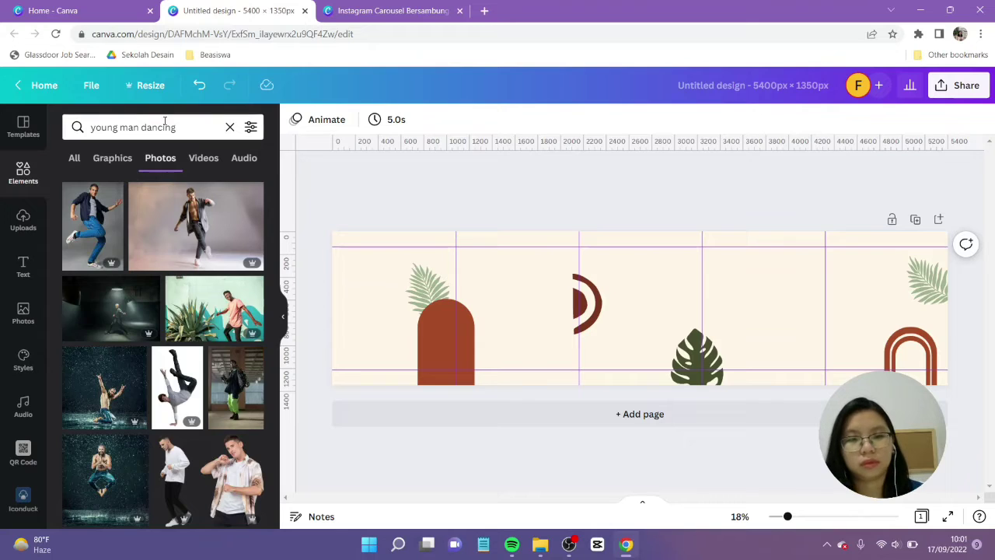
pyautogui.scroll(-2, 210, 327)
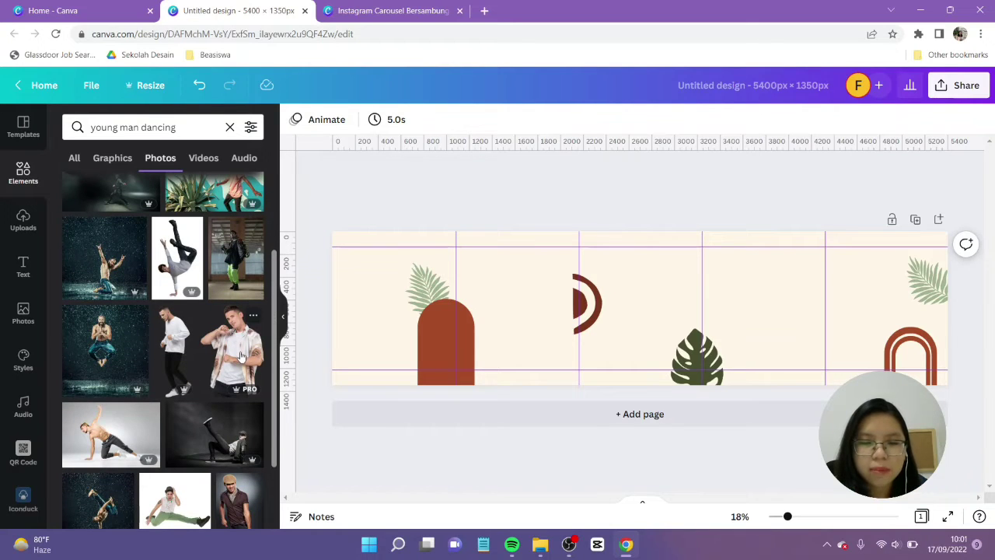
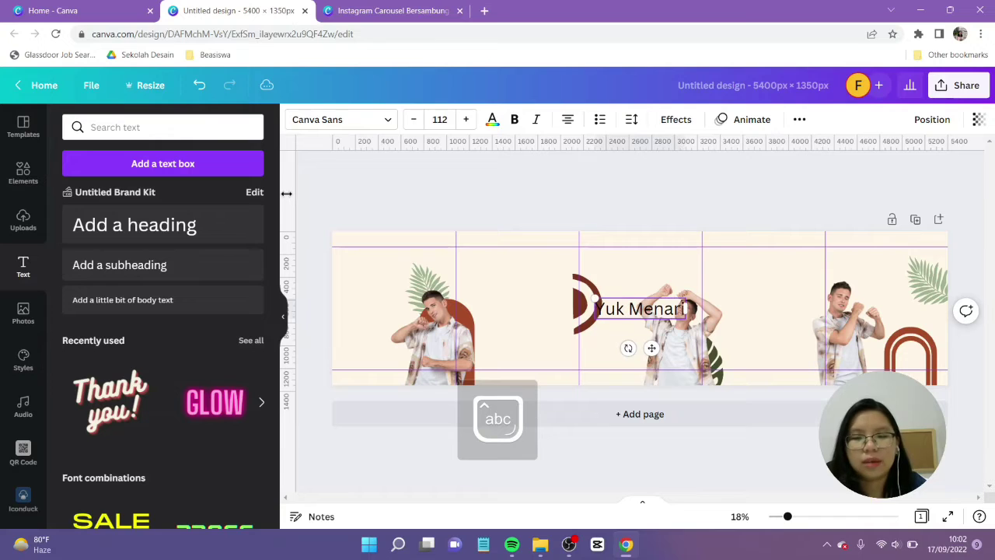
# Step: Set the "Yuk Menari" text's font to Eyesome Script and narrow its box so the words wrap onto two lines
pyautogui.click(334, 119)
pyautogui.click(153, 128)
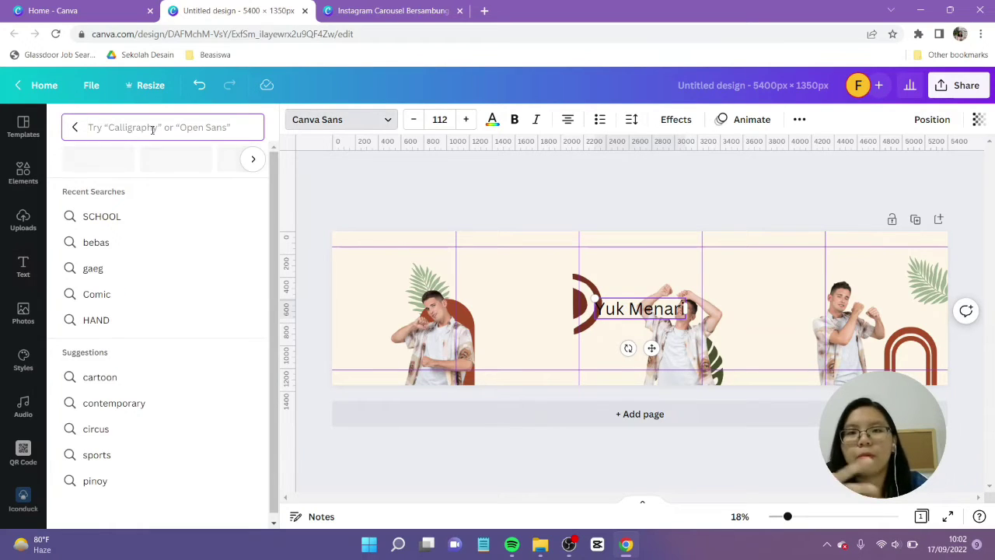
pyautogui.write('script')
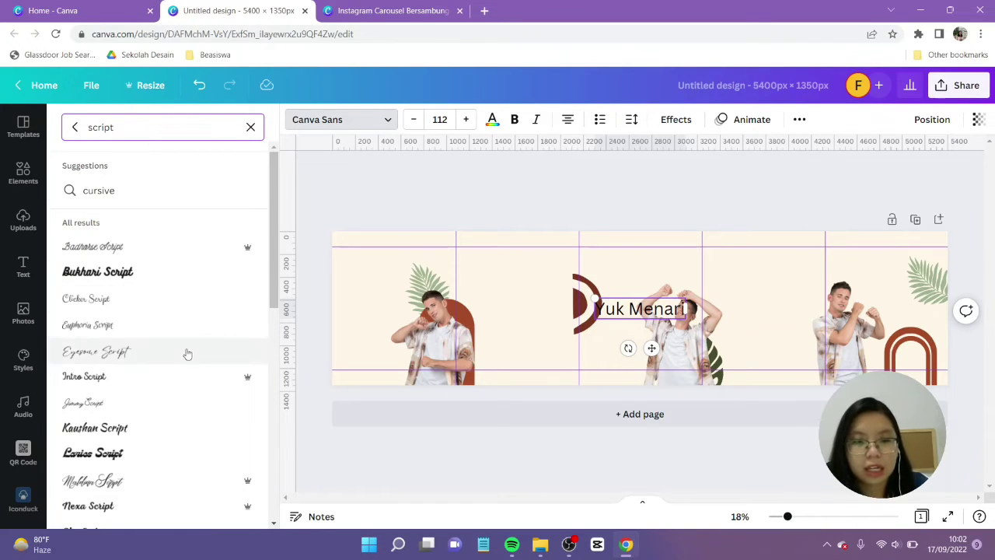
pyautogui.click(143, 356)
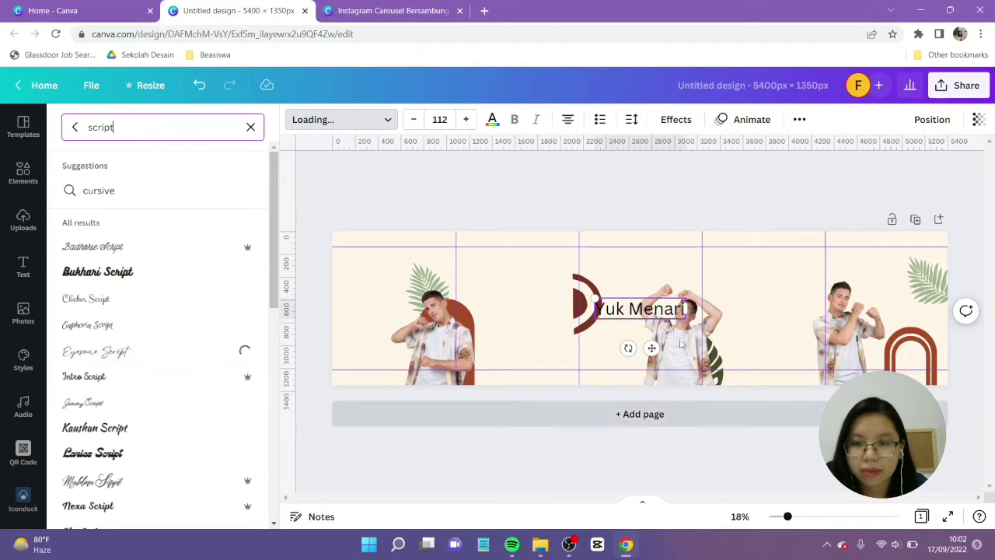
pyautogui.moveTo(691, 308); pyautogui.dragTo(661, 317)
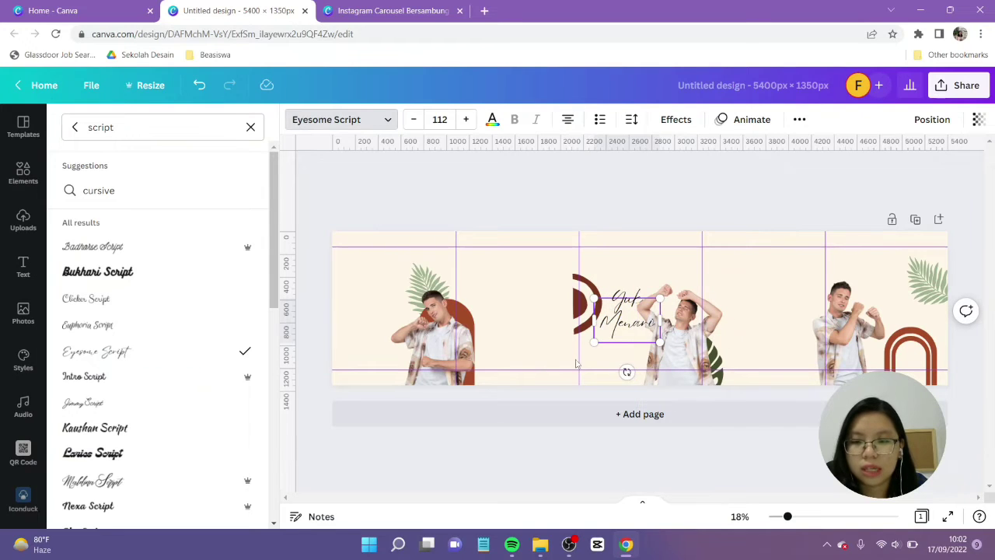
# Step: Move the "Yuk Menari" title onto the first slide, left of the man, and left-align it
pyautogui.click(523, 350)
pyautogui.moveTo(604, 329); pyautogui.dragTo(365, 307)
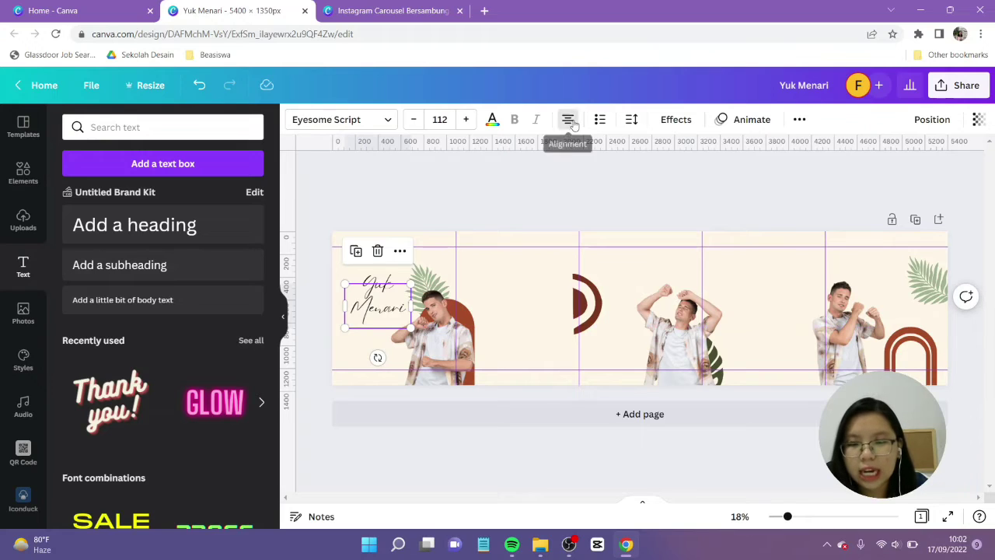
pyautogui.click(570, 122)
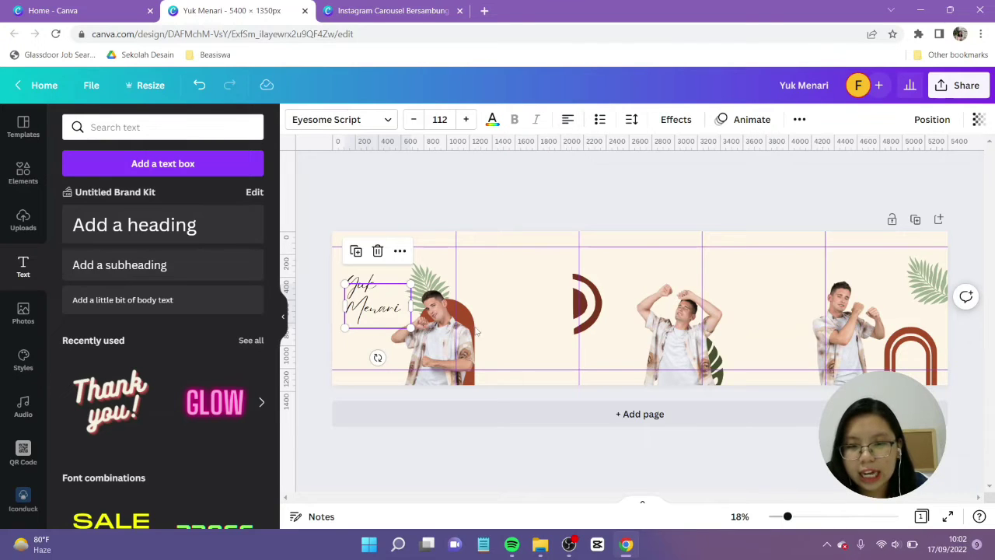
# Step: Recolor the "Yuk Menari" title in the document's dark reddish-brown and enlarge it to font size 129
pyautogui.click(493, 120)
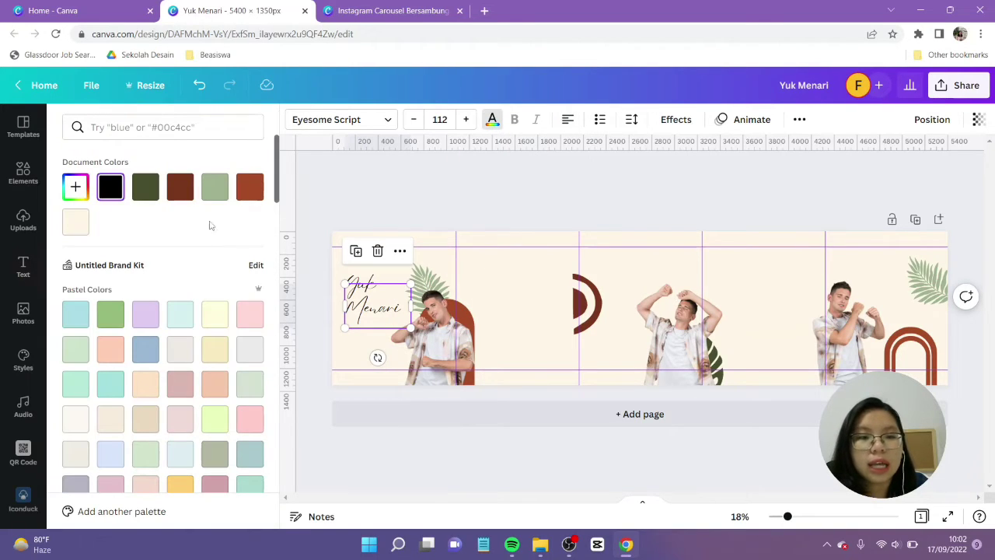
pyautogui.click(181, 191)
pyautogui.moveTo(415, 332); pyautogui.dragTo(420, 335)
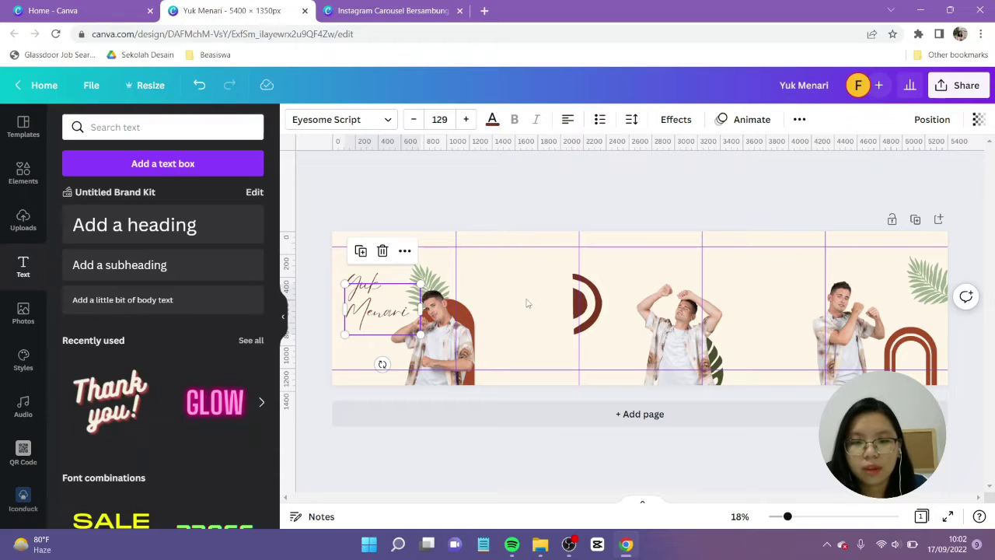
pyautogui.click(527, 301)
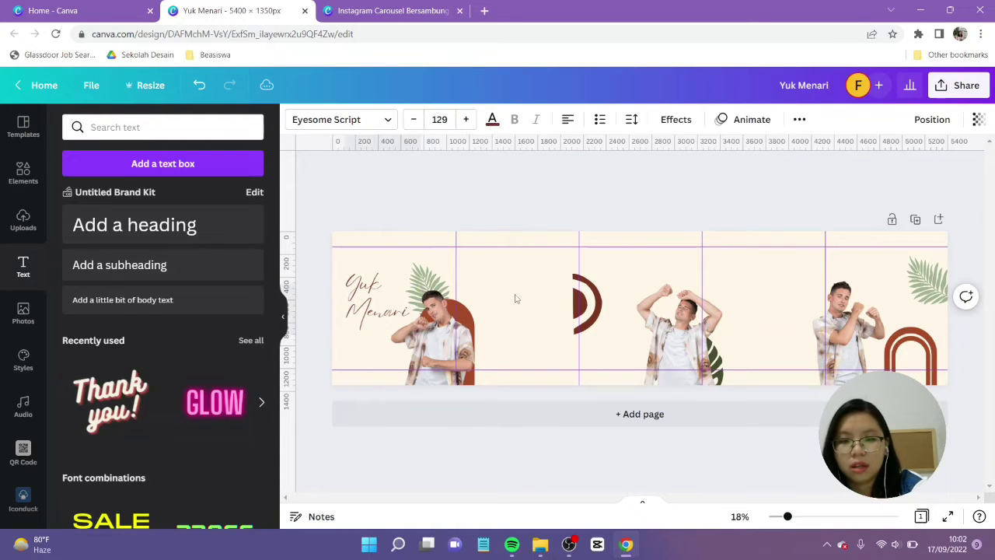
# Step: Add a new text box reading "Kumpulan Quotes Tentang Menari"
pyautogui.click(525, 288)
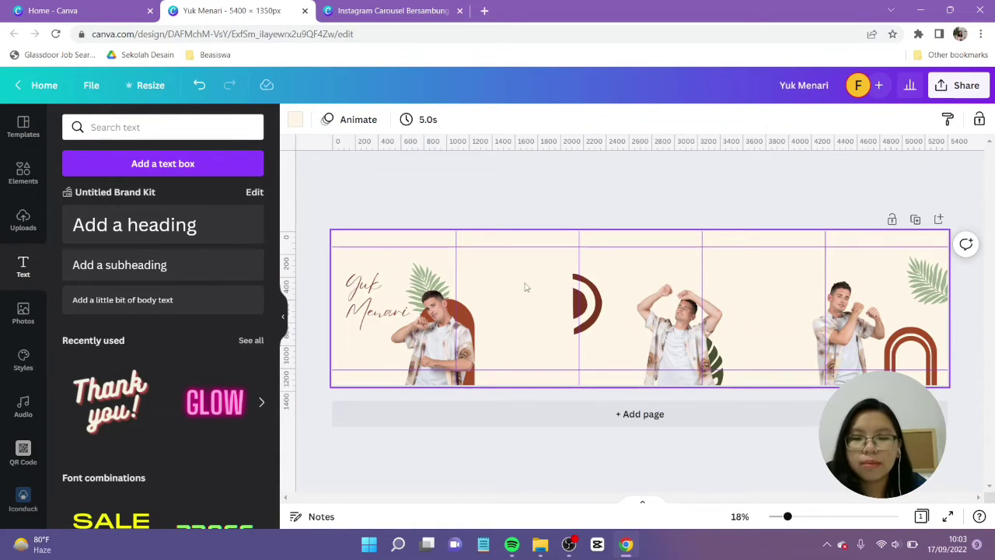
pyautogui.press('t')
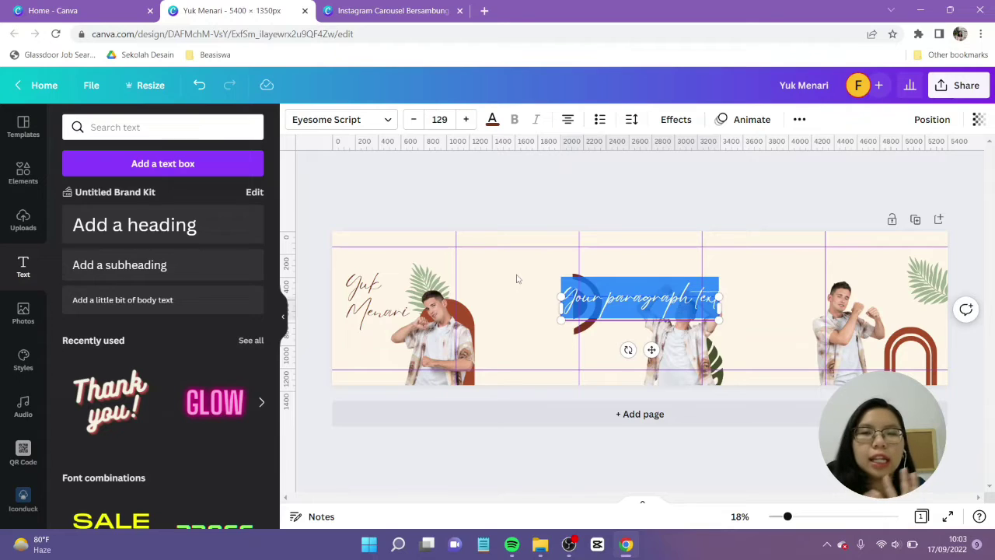
pyautogui.press('capslock')
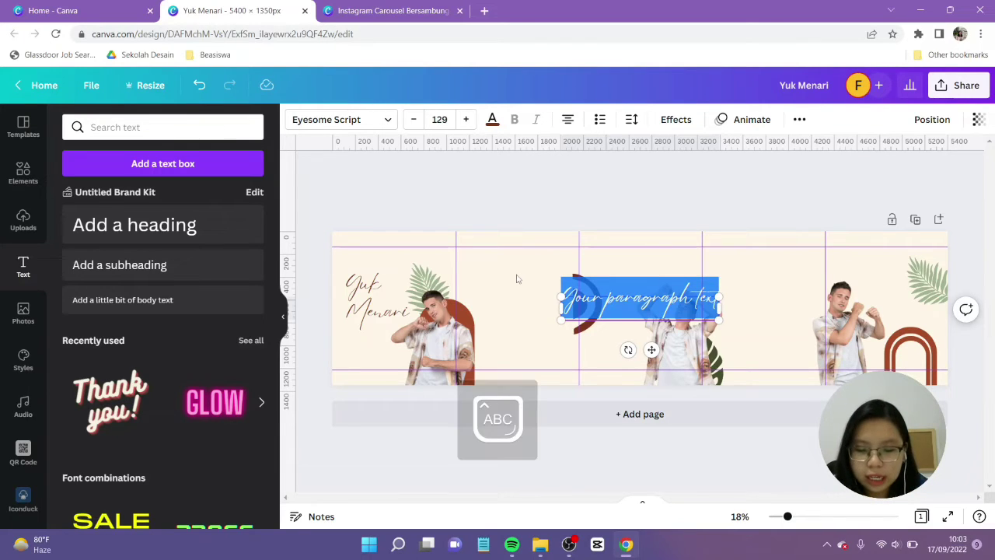
pyautogui.write('K')
pyautogui.press('capslock')
pyautogui.write('um')
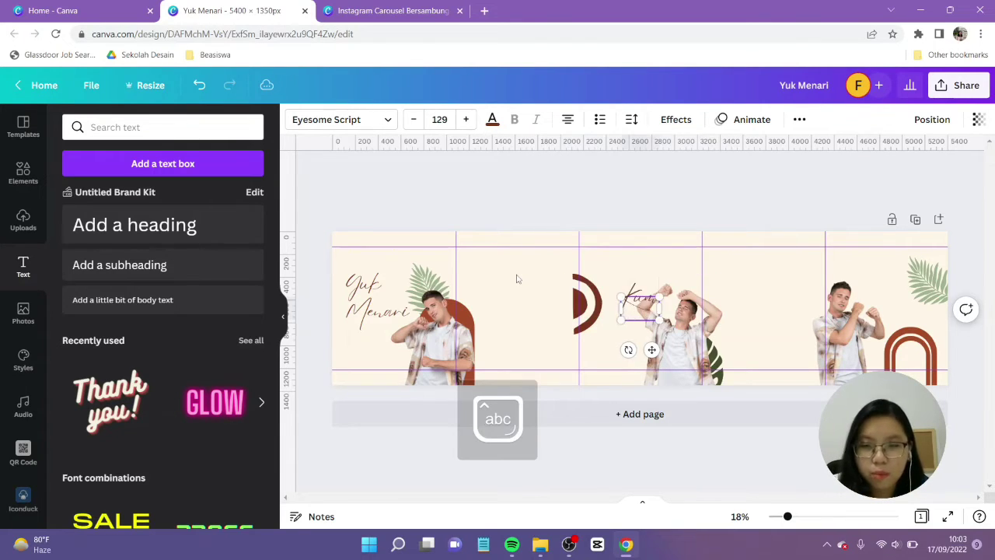
pyautogui.write('pulan Q')
pyautogui.press('capslock')
pyautogui.write('uotes')
pyautogui.press('capslock')
pyautogui.write('T')
pyautogui.press('capslock')
pyautogui.write('ext')
pyautogui.press('BackSpace')
pyautogui.press('BackSpace')
pyautogui.write('ntang Menari')
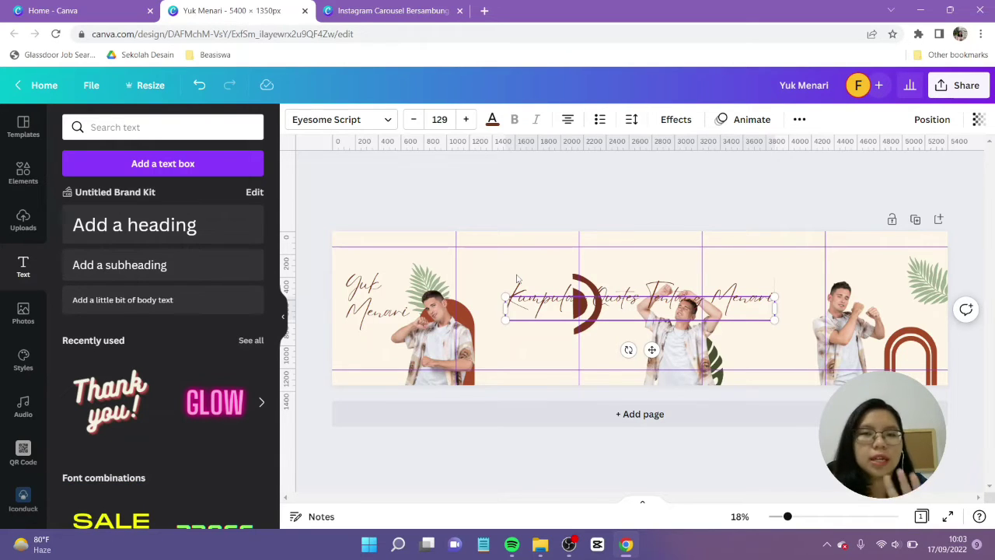
# Step: Search the fonts for "serif" and apply Monterchi Serif to the "Kumpulan Quotes Tentang Menari" text
pyautogui.click(373, 121)
pyautogui.doubleClick(168, 127)
pyautogui.write('serif')
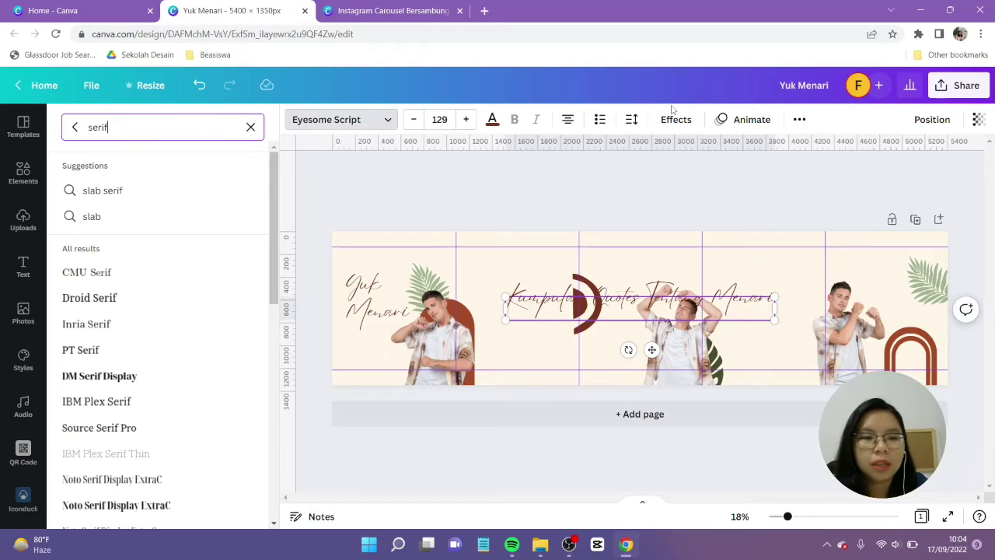
pyautogui.scroll(-8, 170, 257)
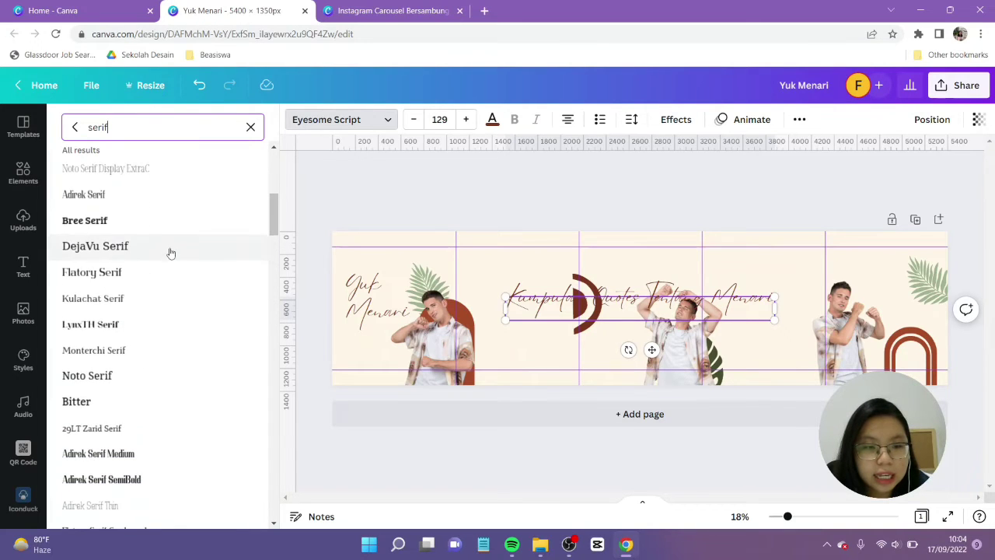
pyautogui.click(164, 352)
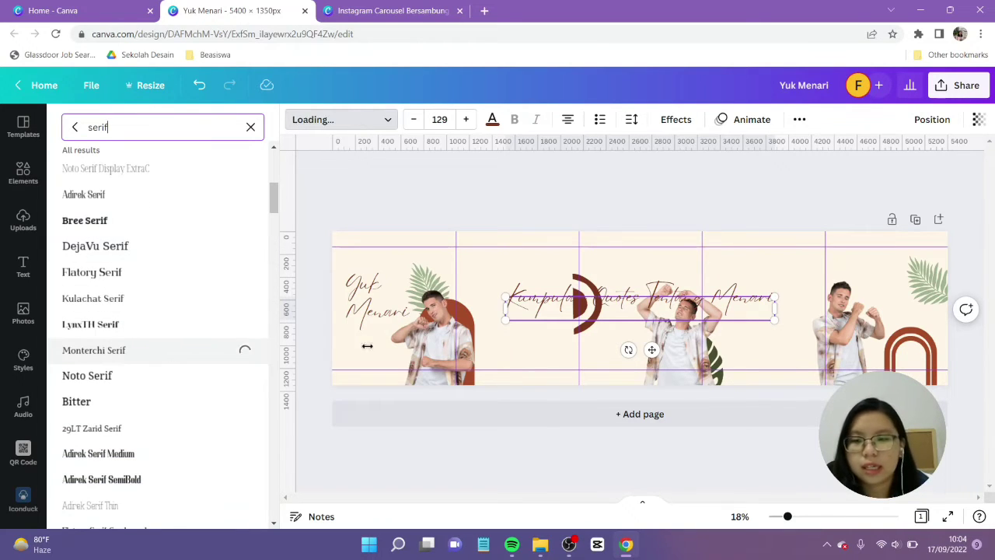
# Step: Shrink the subtitle to font size 59.4, wrap it onto two lines, and place it under the first slide's title
pyautogui.moveTo(776, 293); pyautogui.dragTo(579, 319)
pyautogui.moveTo(552, 361); pyautogui.dragTo(387, 377)
pyautogui.click(509, 204)
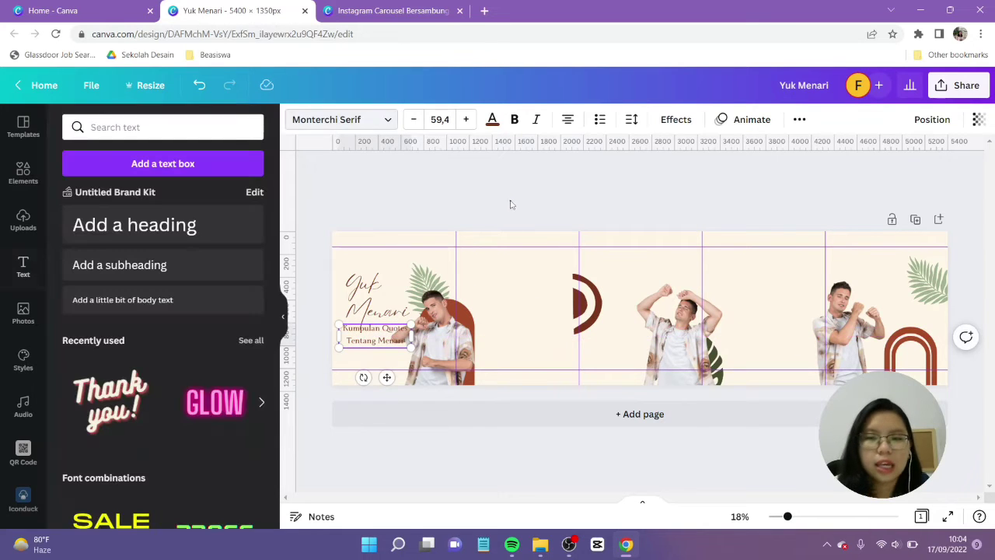
# Step: Reduce the subtitle to font size 42.7 and move it down, clear of the title and the man's arm
pyautogui.hotkey('ctrl', '=')
pyautogui.hotkey('ctrl', '=')
pyautogui.hotkey('ctrl', '=')
pyautogui.moveTo(595, 501); pyautogui.dragTo(334, 505)
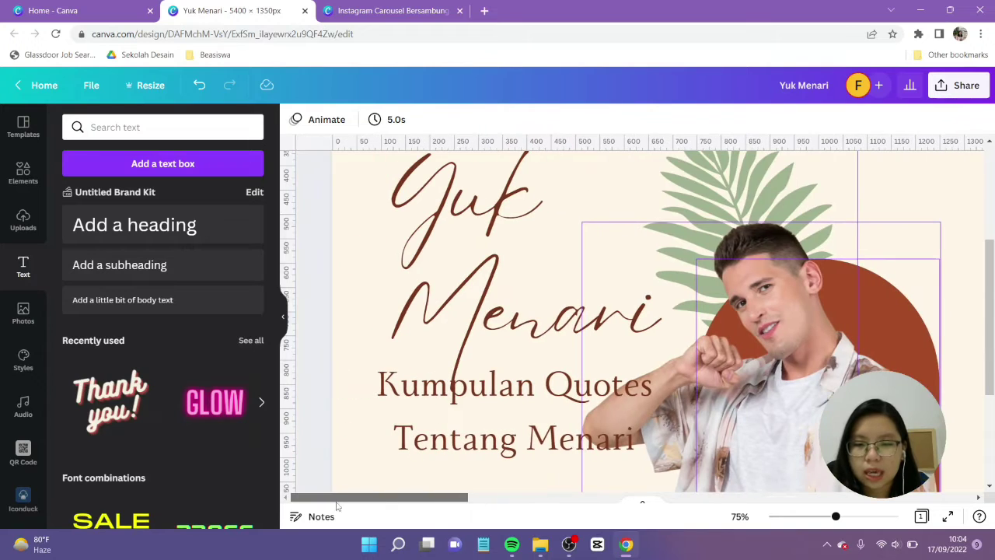
pyautogui.click(533, 421)
pyautogui.click(556, 443)
pyautogui.moveTo(669, 469); pyautogui.dragTo(582, 438)
pyautogui.moveTo(541, 380); pyautogui.dragTo(547, 418)
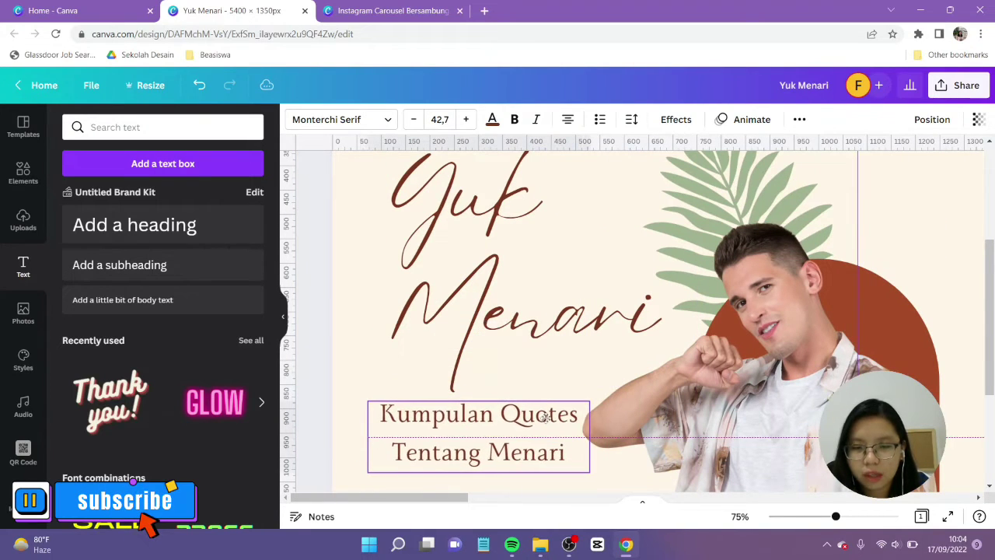
# Step: Left-align the subtitle, set its line spacing to 0.9, and enlarge it to font size 45.3
pyautogui.click(568, 119)
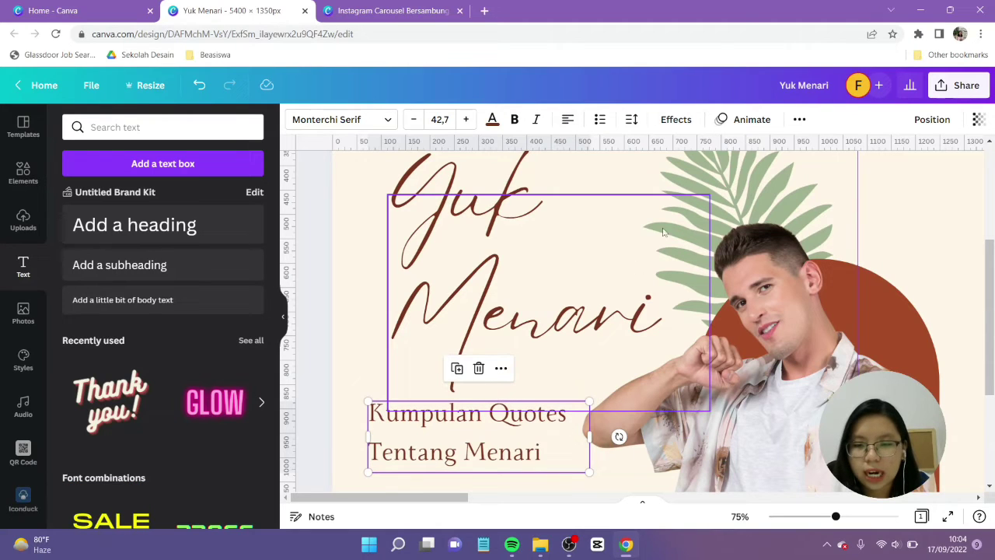
pyautogui.click(631, 119)
pyautogui.moveTo(709, 217); pyautogui.dragTo(673, 212)
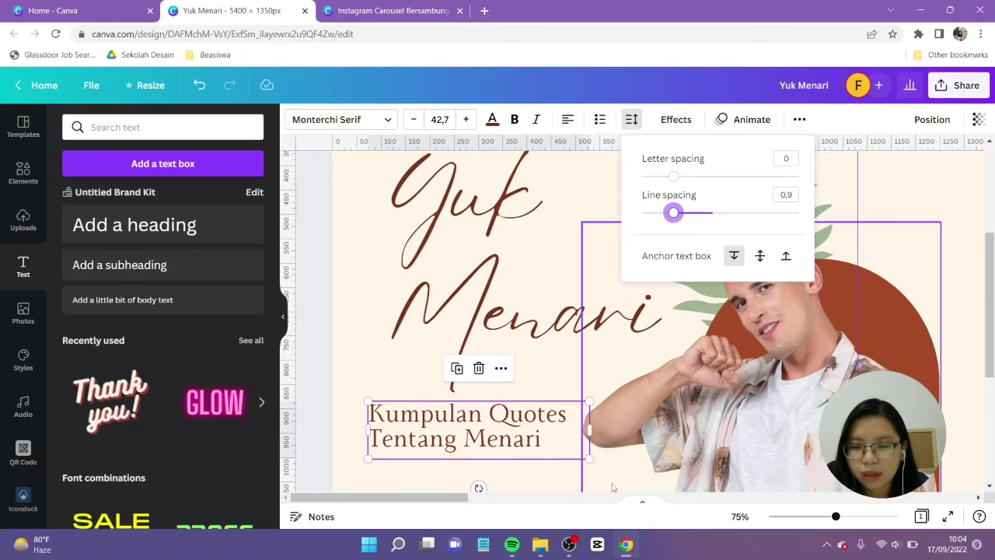
pyautogui.moveTo(590, 462); pyautogui.dragTo(599, 472)
pyautogui.scroll(-5, 596, 437)
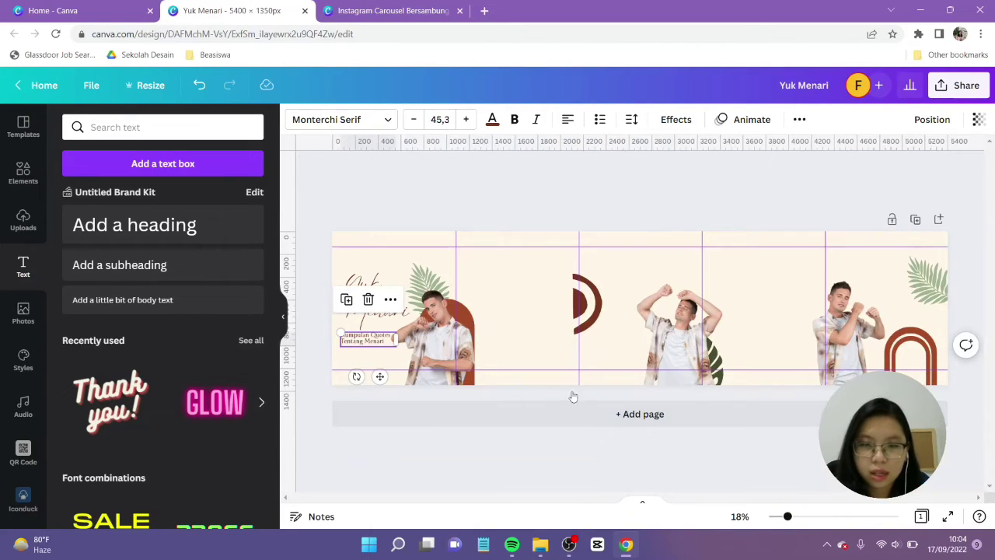
pyautogui.click(335, 210)
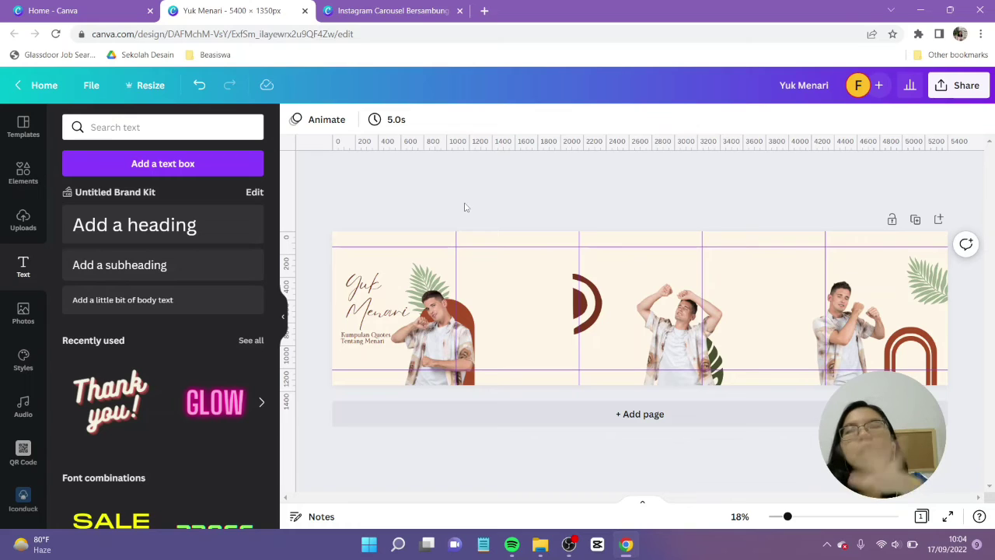
# Step: Search Google in a new browser tab for "quotes tentang menari"
pyautogui.click(494, 11)
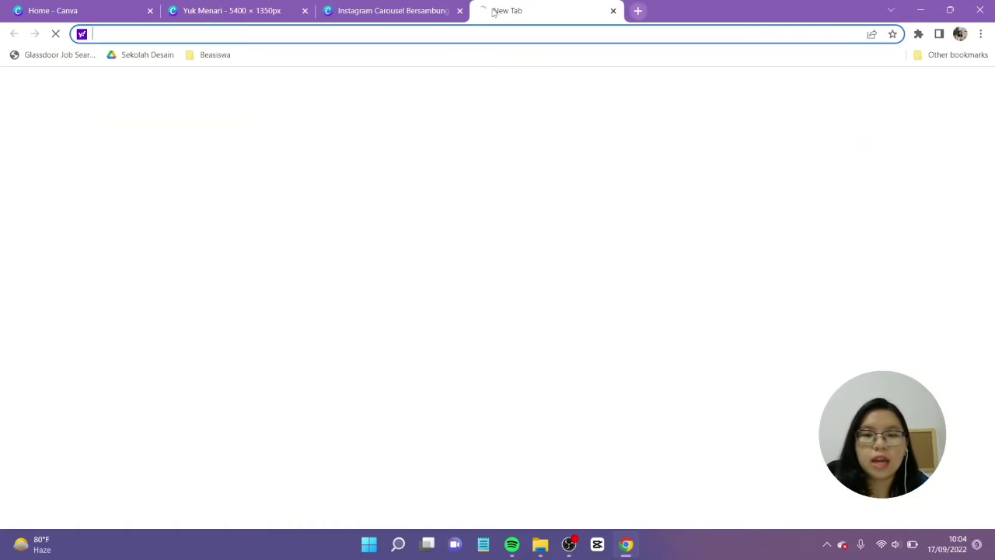
pyautogui.write('goo')
pyautogui.press('Return')
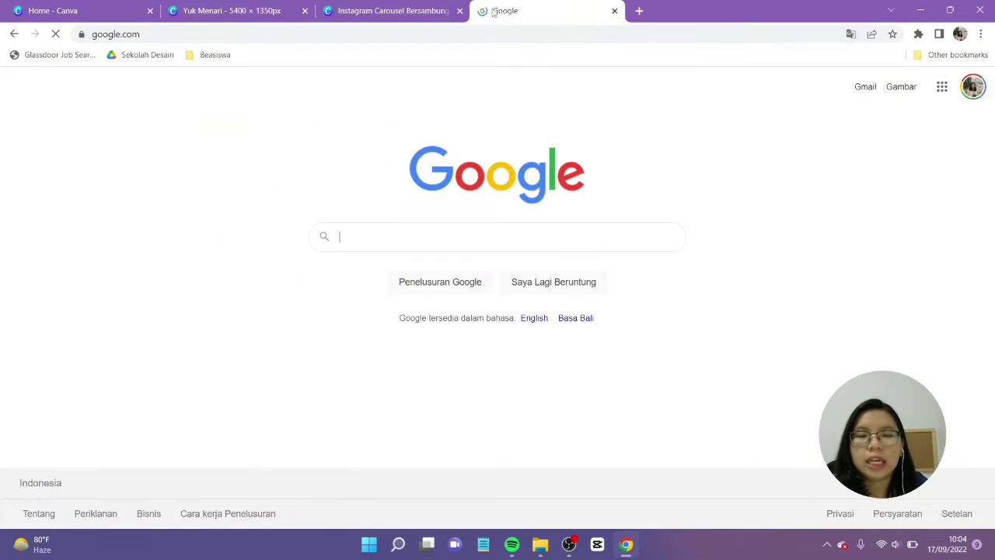
pyautogui.write('quotes')
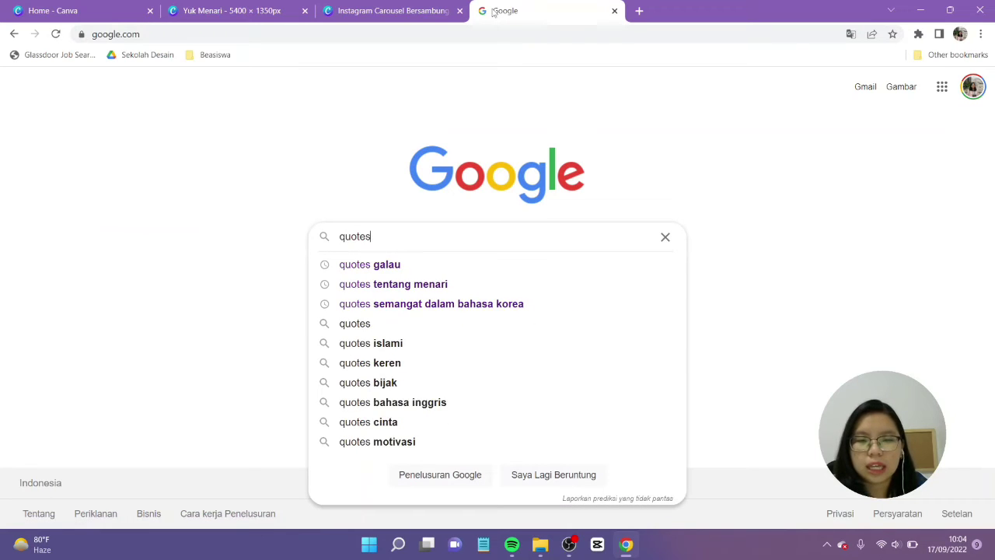
pyautogui.write(' tentang menari')
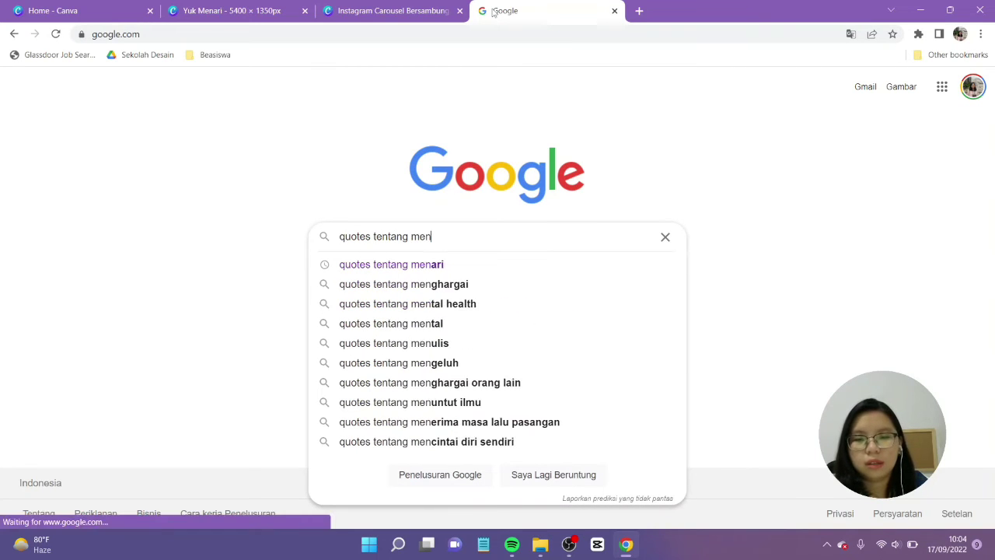
pyautogui.press('Return')
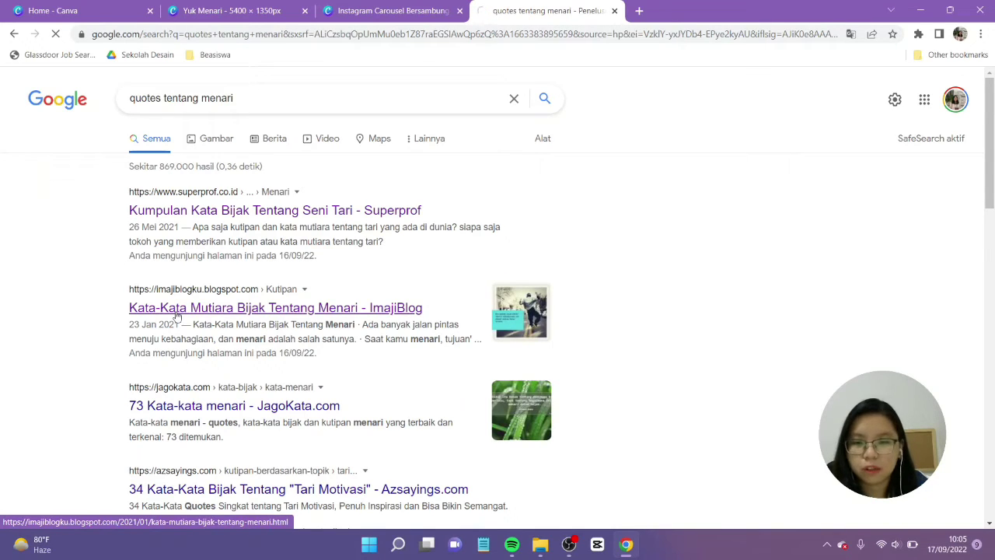
# Step: Open the ImajiBlog article from the results and copy its "Hidup bukanlah tentang menunggu badai berlalu" quote into the Canva design
pyautogui.scroll(-12, 438, 269)
pyautogui.scroll(-4, 440, 261)
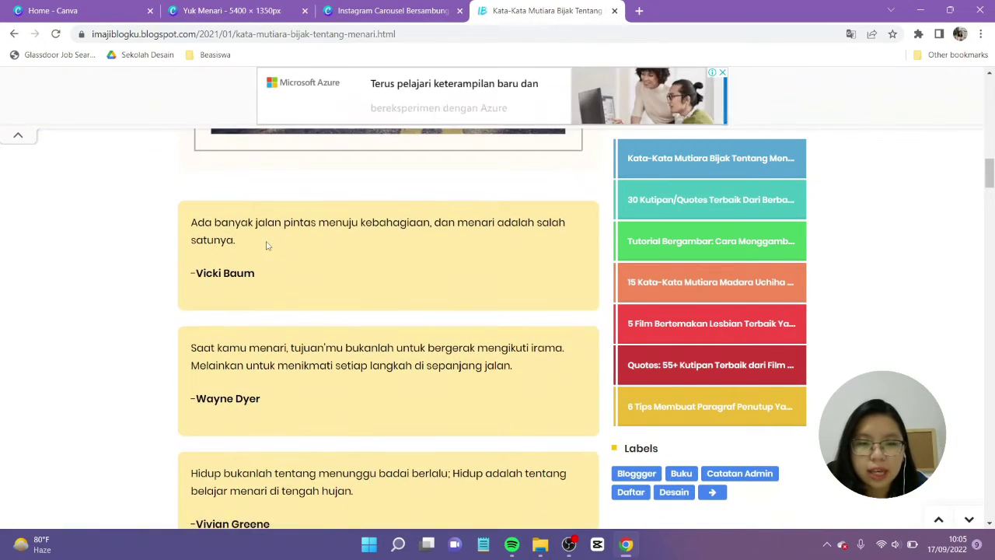
pyautogui.moveTo(242, 254); pyautogui.dragTo(201, 222)
pyautogui.hotkey('ctrl', '2')
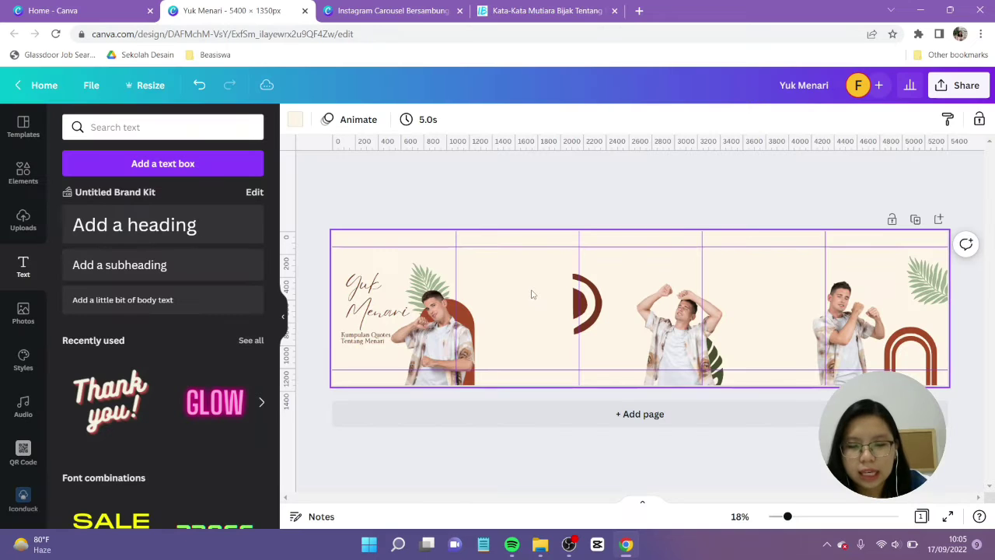
pyautogui.write('Hidup bukanlah tentang menunggu badai berlalu; Hidup adalah tentang belajar menari di tengah hujan.')
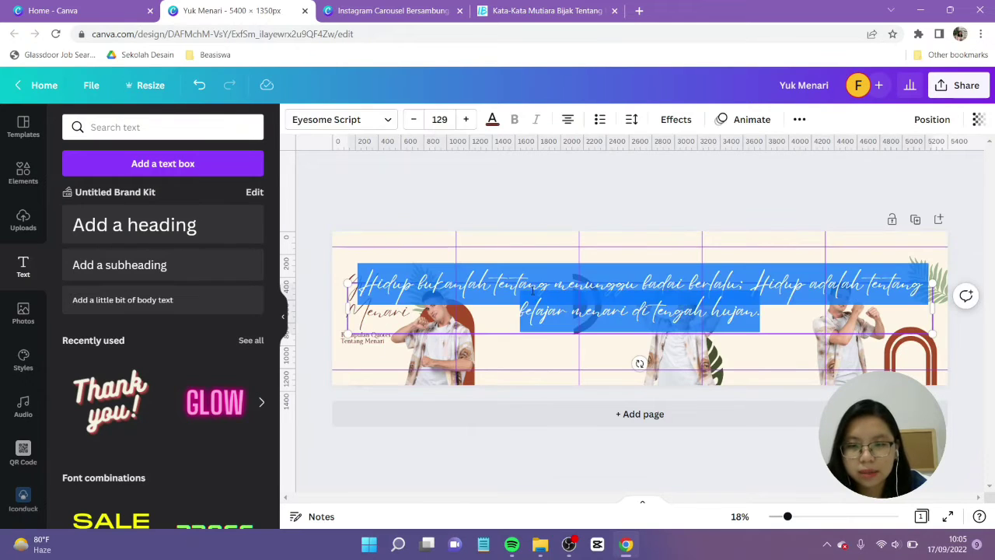
# Step: Apply Monterchi Serif to the pasted quote, reduce it to font size 56.3 and place it as a narrow left-aligned block on the second slide
pyautogui.click(346, 119)
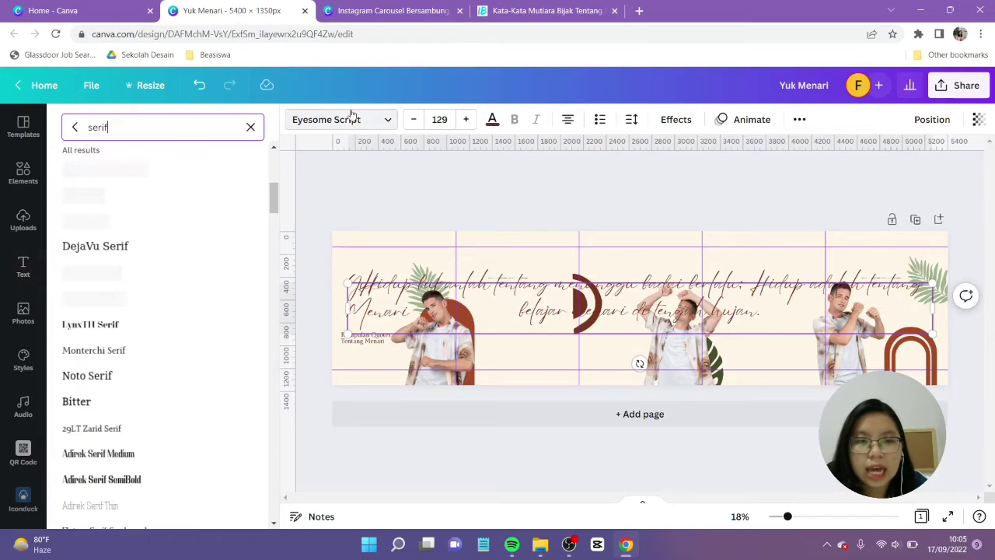
pyautogui.click(75, 127)
pyautogui.click(158, 191)
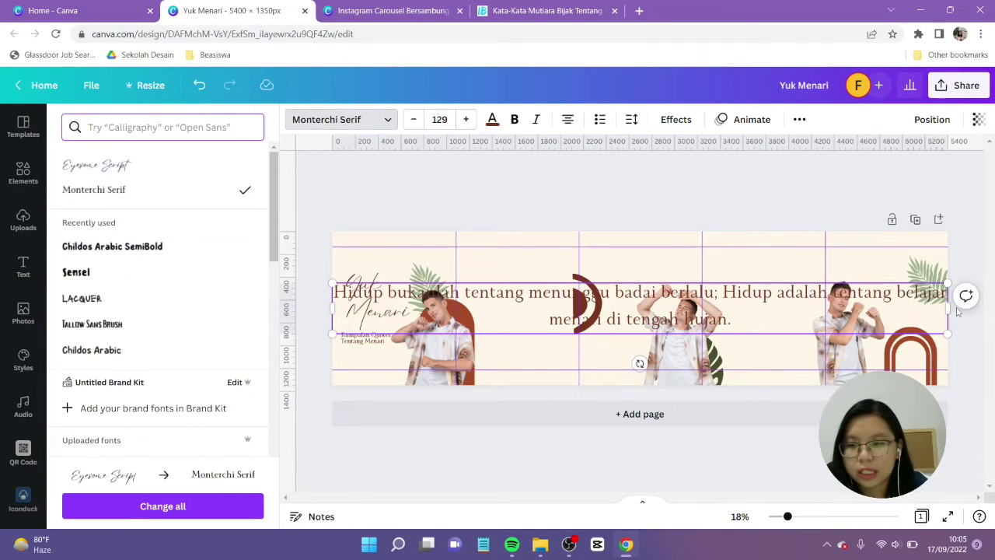
pyautogui.moveTo(950, 311); pyautogui.dragTo(550, 342)
pyautogui.moveTo(550, 283); pyautogui.dragTo(427, 357)
pyautogui.moveTo(381, 386); pyautogui.dragTo(522, 292)
# Step: Tighten the line spacing of the second slide's quote to 1.11
pyautogui.click(632, 119)
pyautogui.moveTo(712, 213); pyautogui.dragTo(691, 218)
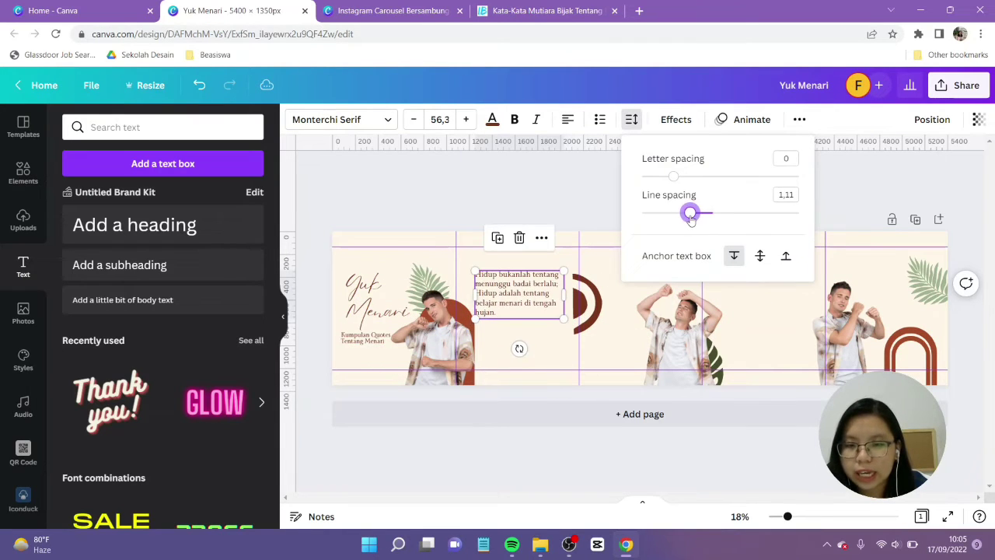
pyautogui.click(469, 197)
pyautogui.scroll(2, 474, 188)
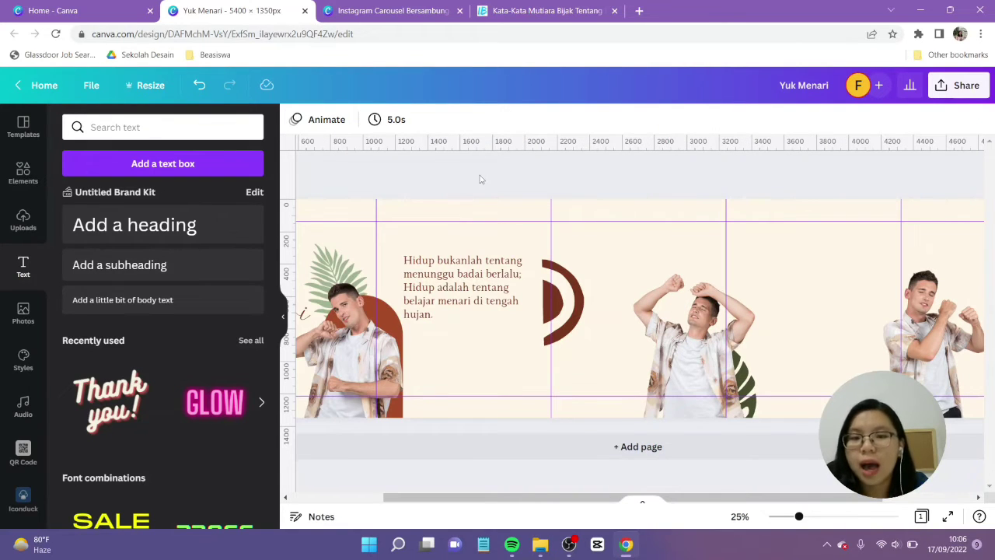
# Step: Delete the last word "hujan." from the second slide's quote
pyautogui.click(419, 315)
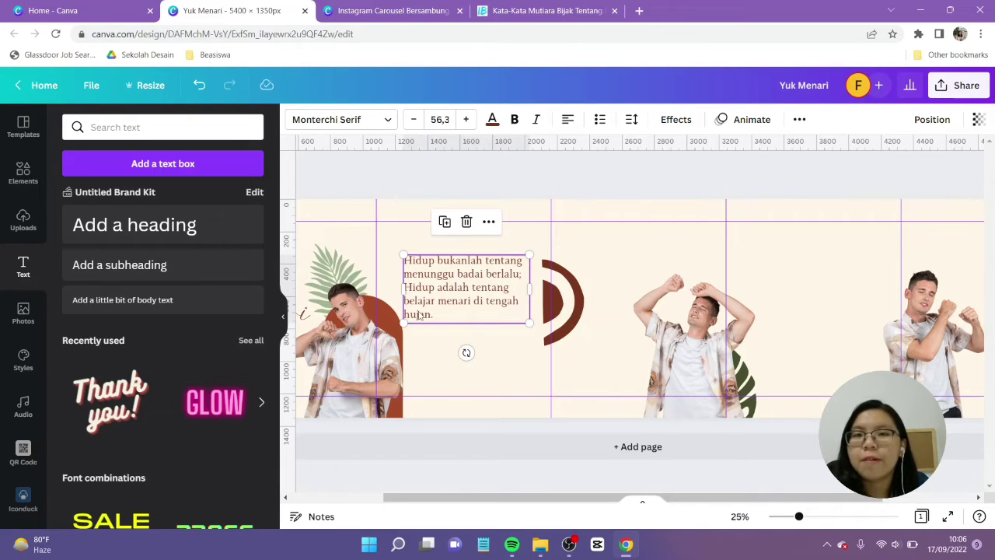
pyautogui.click(419, 314)
pyautogui.doubleClick(418, 314)
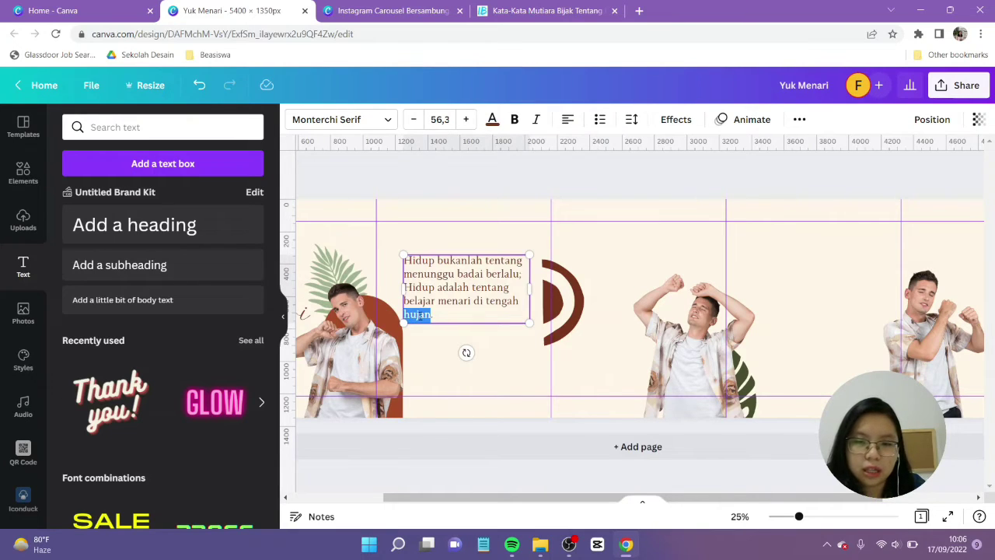
pyautogui.press('BackSpace')
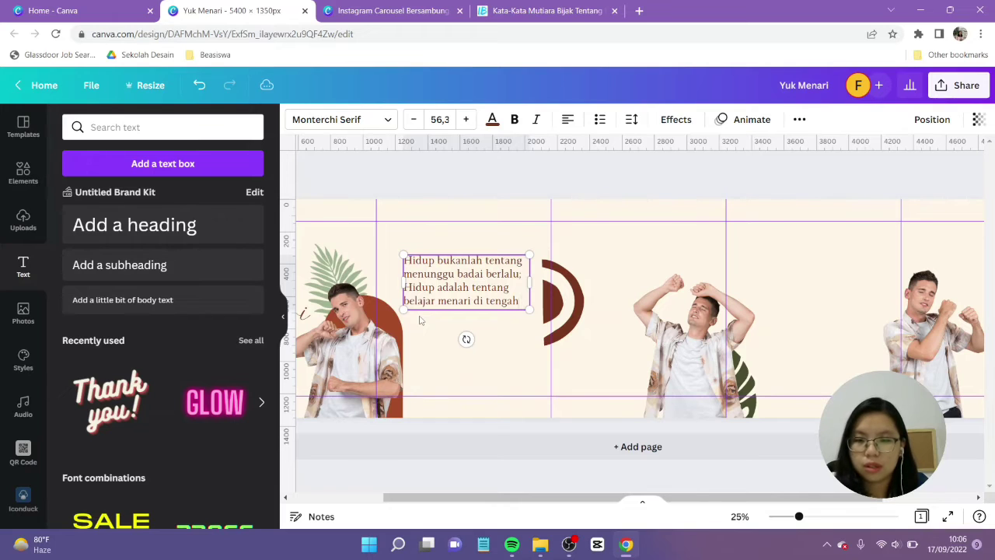
# Step: Add a separate Eyesome Script text "Hujan" and place it below the second slide's quote
pyautogui.click(442, 341)
pyautogui.write('text')
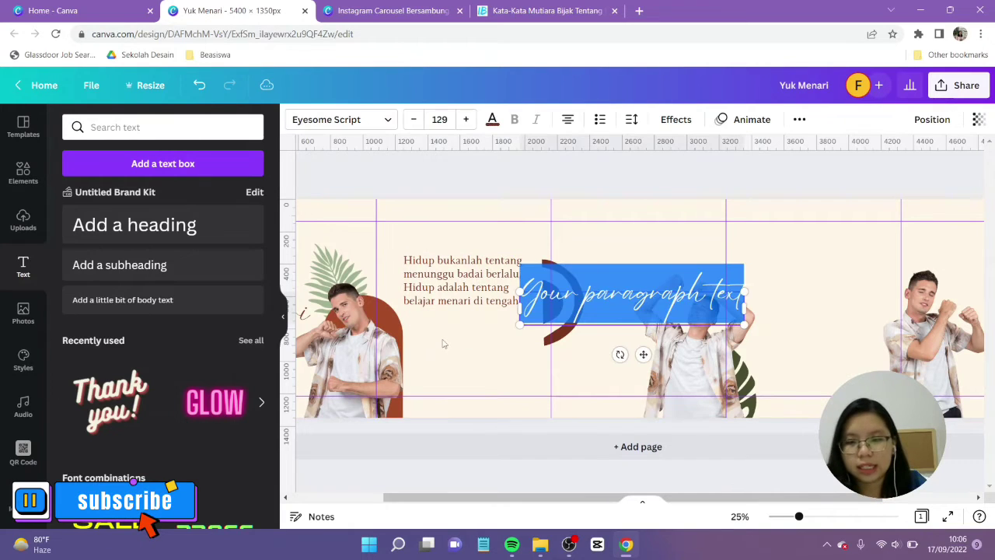
pyautogui.write('Hujan')
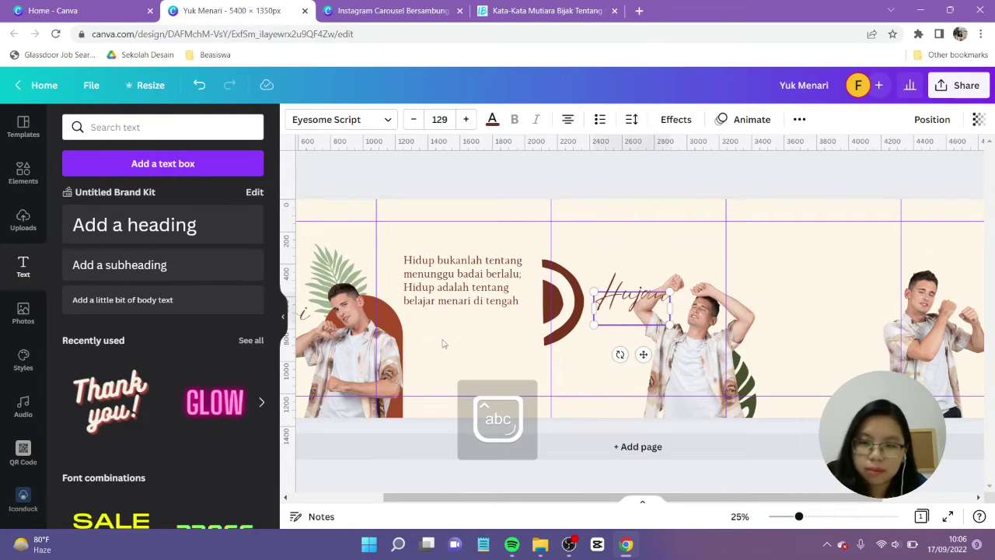
pyautogui.moveTo(634, 357); pyautogui.dragTo(530, 378)
# Step: Copy the "Menari itu seperti bermimpi dengan kakimu." quote from the ImajiBlog article into the Canva design
pyautogui.hotkey('ctrl', '4')
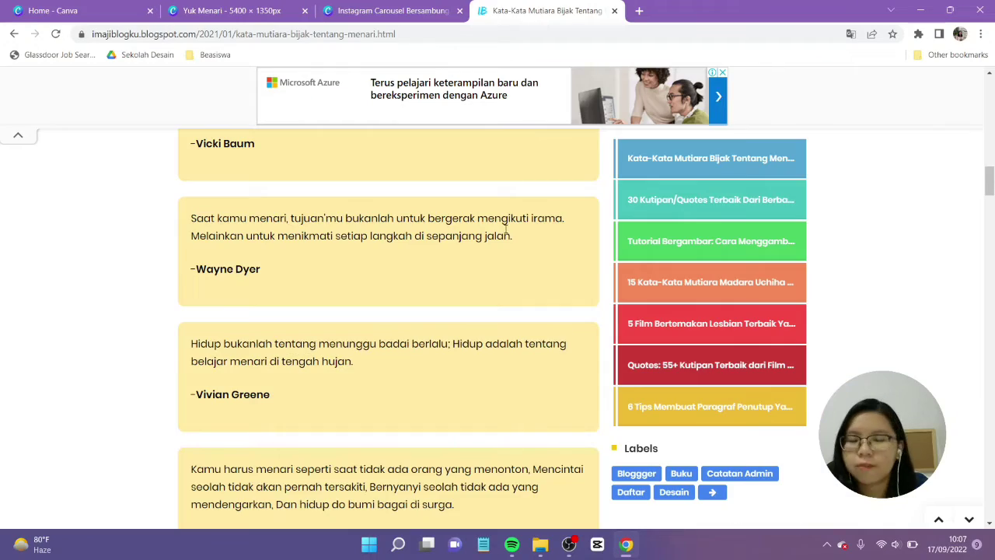
pyautogui.scroll(-10, 523, 250)
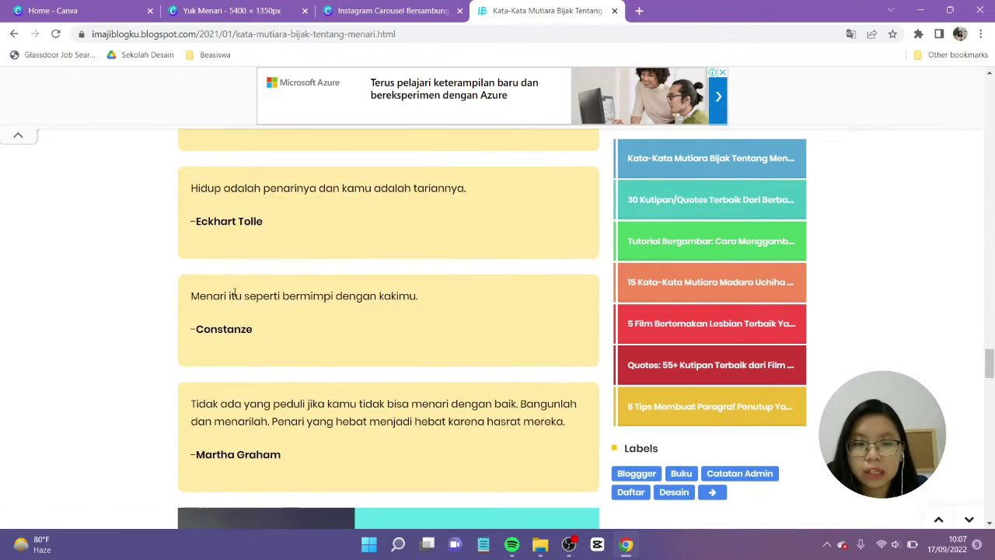
pyautogui.hotkey('ctrl', '2')
pyautogui.write('Menari itu seperti bermimpi dengan kakimu.')
# Step: Remove "Menari itu" from the pasted quote and place the remaining text under the script word "Menari" on the third slide
pyautogui.hotkey('ctrl', 'z')
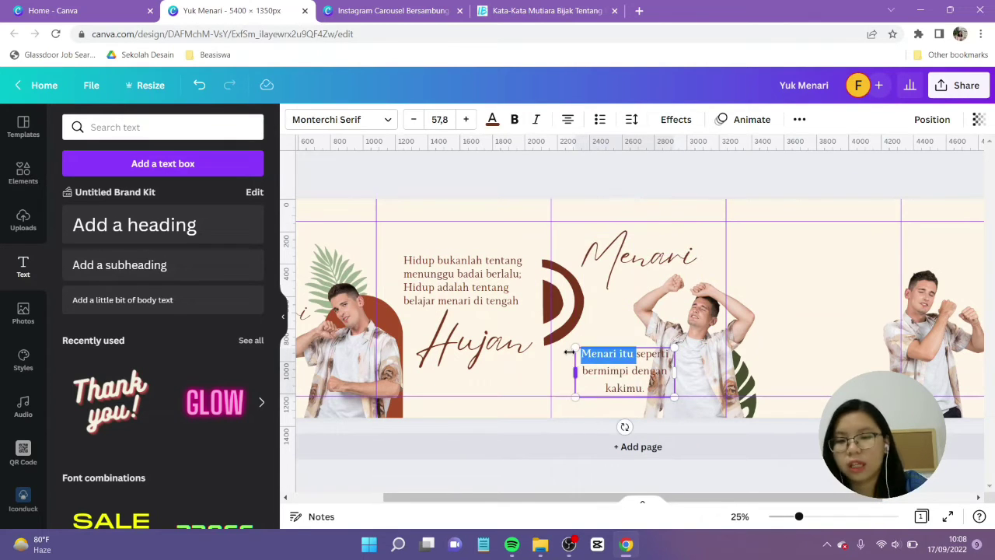
pyautogui.press('BackSpace')
pyautogui.moveTo(626, 366); pyautogui.dragTo(610, 309)
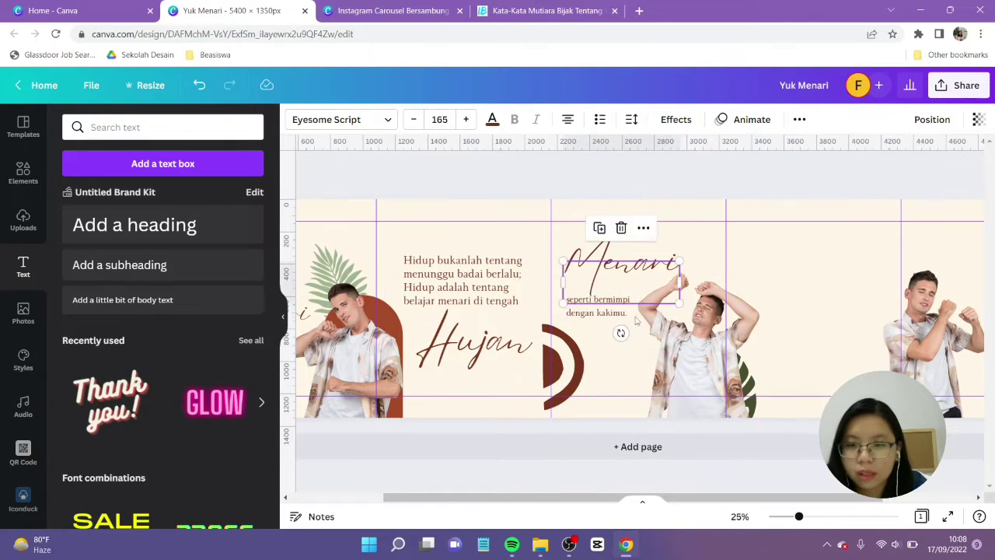
pyautogui.click(614, 334)
# Step: Add the "Saat kamu menari" quote, ending at "di sepanjang", to the fourth slide at font size 45.3 above the script word "Jalan"
pyautogui.scroll(-3, 822, 309)
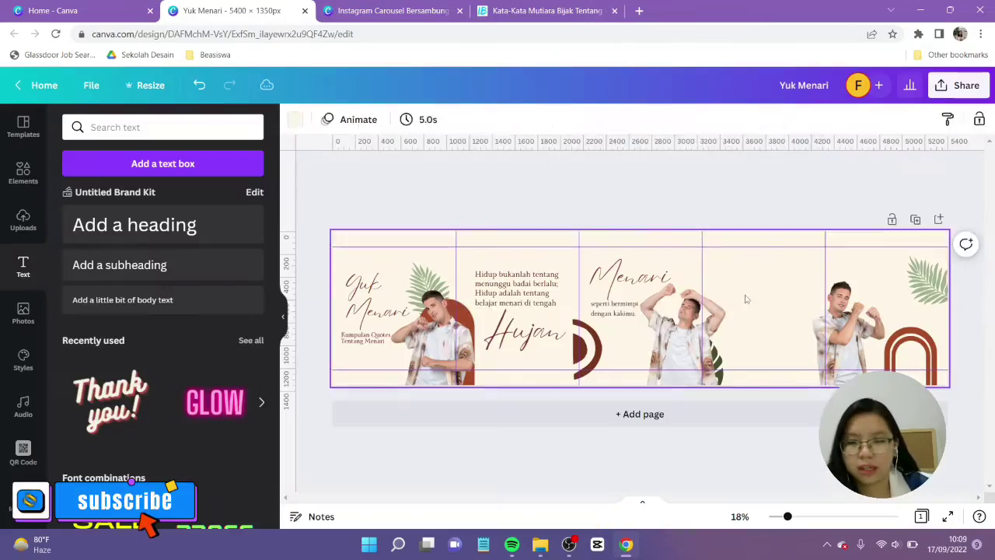
pyautogui.write('Saat kamu menari, tujuanmu bukanlah untuk bergerak mengikuti irama. Melainkan untuk menikmati setiap langkah di sepanjang jalan.')
pyautogui.moveTo(551, 346); pyautogui.dragTo(800, 307)
pyautogui.scroll(2, 777, 311)
# Step: Tighten the line spacing of the fourth slide's quote and of the third slide's "seperti bermimpi dengan kakimu." text
pyautogui.click(505, 269)
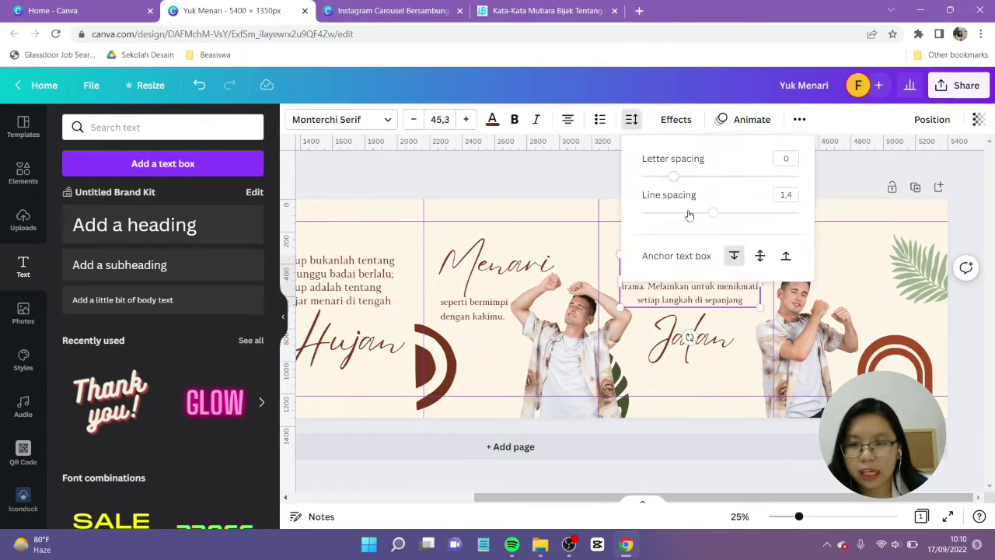
pyautogui.click(473, 307)
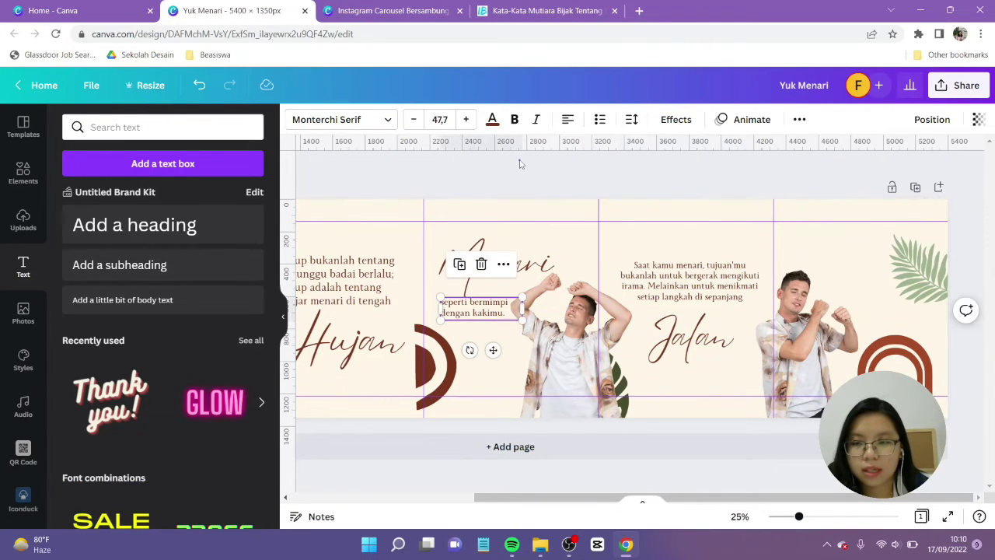
pyautogui.click(521, 163)
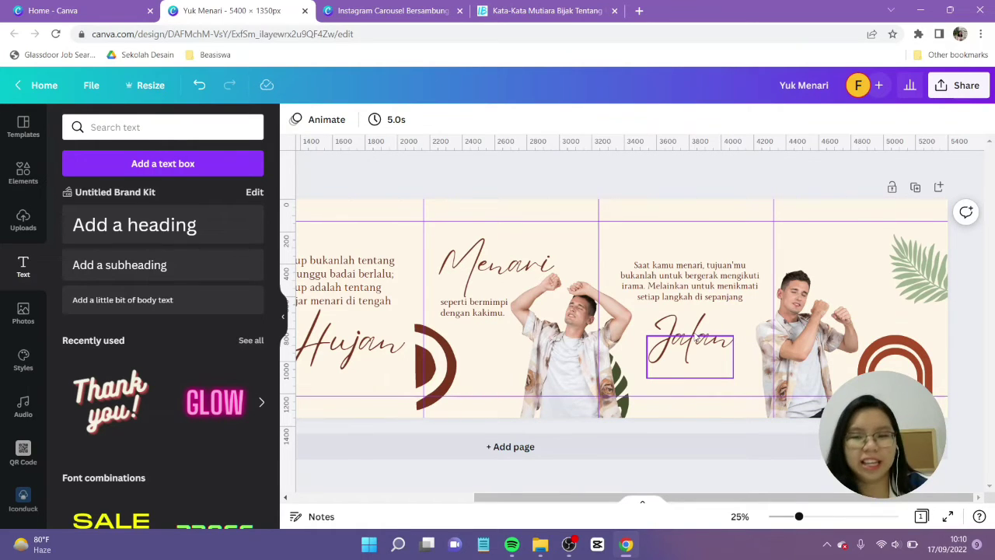
# Step: Duplicate "Jalan" onto the fifth slide as a two-line "Apakah Kamu" at font size 95.2, and raise the palm leaf there
pyautogui.click(695, 347)
pyautogui.moveTo(695, 347); pyautogui.dragTo(800, 292)
pyautogui.write('Apakah')
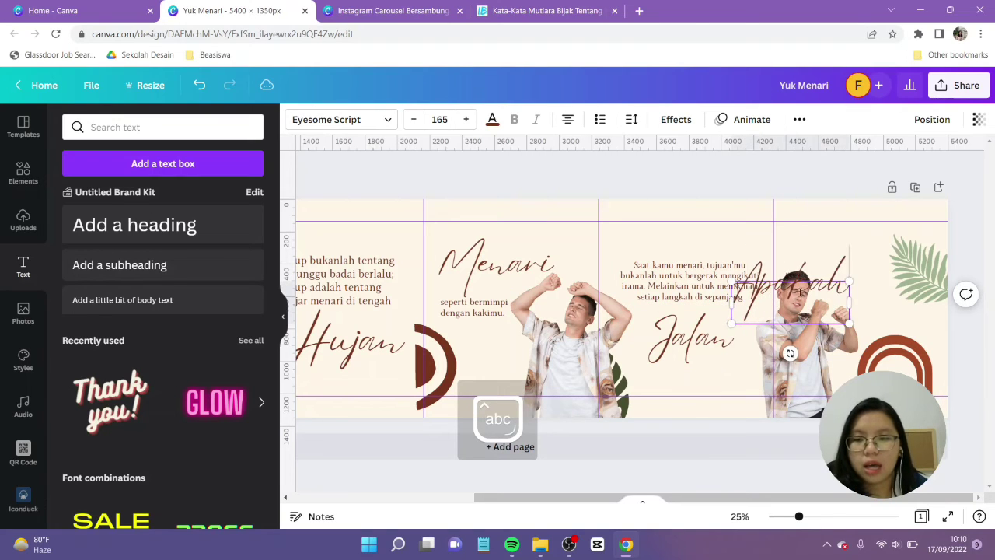
pyautogui.write(' Kamu')
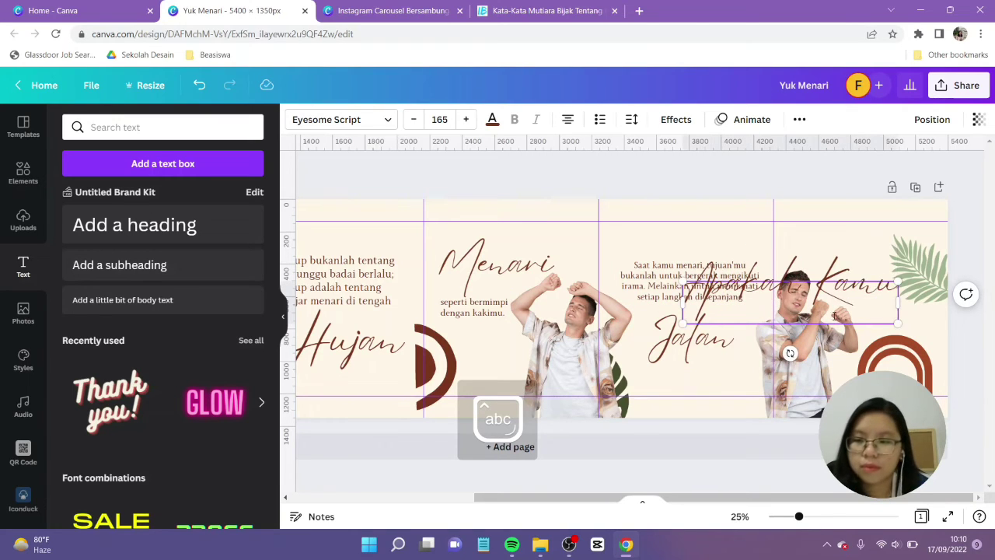
pyautogui.moveTo(897, 324); pyautogui.dragTo(851, 330)
pyautogui.moveTo(912, 294); pyautogui.dragTo(912, 239)
pyautogui.click(840, 233)
# Step: Change the text of the duplicated "Apakah Kamu" to "Suka" and place it right after "Kamu" on the fifth slide
pyautogui.moveTo(801, 288); pyautogui.dragTo(754, 309)
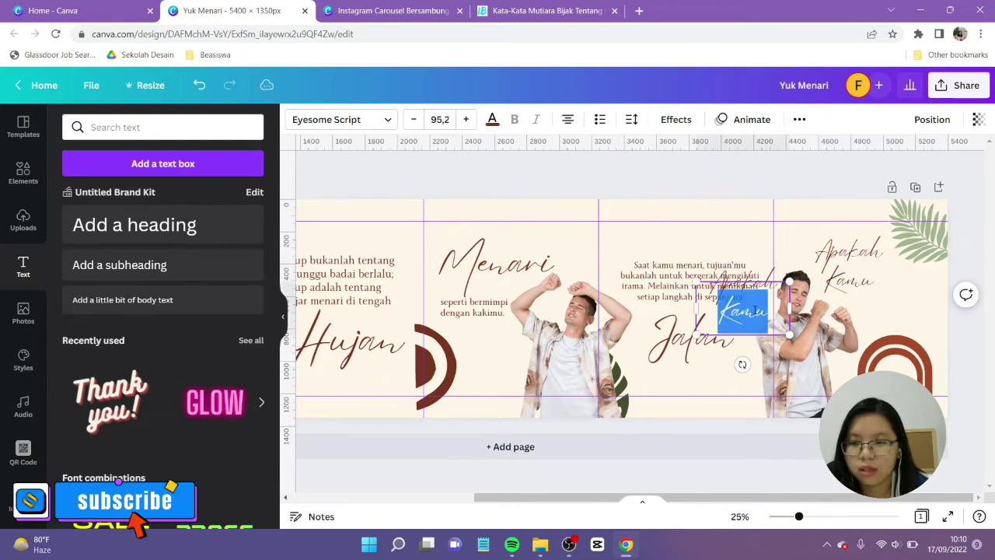
pyautogui.press('Delete')
pyautogui.click(825, 336)
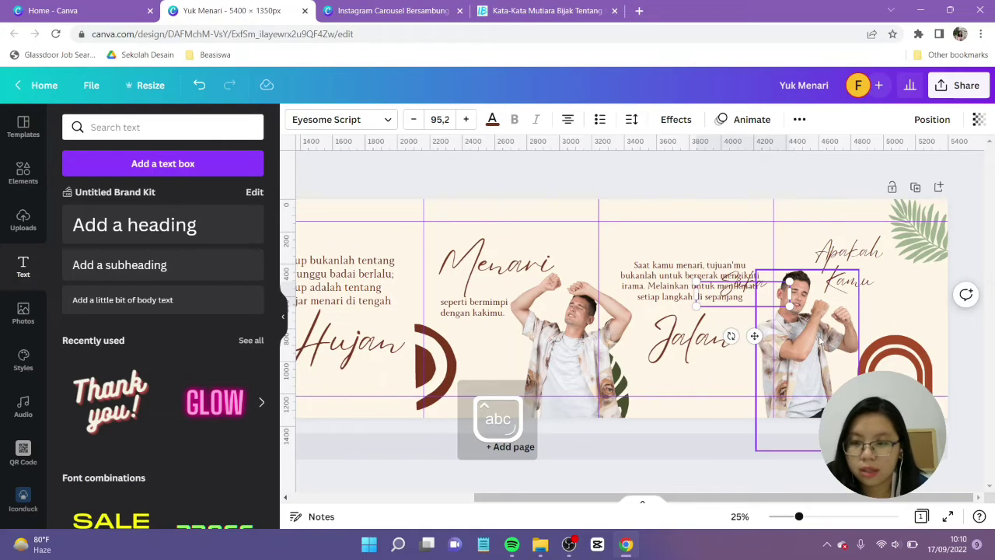
pyautogui.moveTo(754, 336); pyautogui.dragTo(913, 334)
pyautogui.click(930, 336)
# Step: Duplicate "Suka" below its line on the fifth slide and change the copy's text to "Menari?"
pyautogui.click(910, 282)
pyautogui.moveTo(910, 281); pyautogui.dragTo(898, 321)
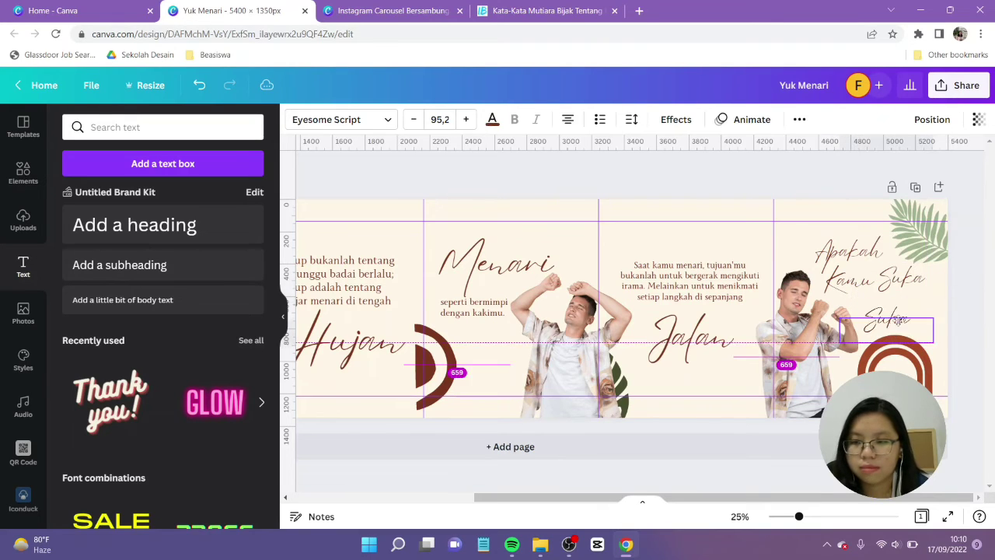
pyautogui.doubleClick(898, 321)
pyautogui.press('capslock')
pyautogui.write('Menari?')
pyautogui.click(978, 284)
# Step: Move "Menari?" closer under "Kamu Suka", and shift all three parts of the fifth slide's heading slightly down together
pyautogui.click(915, 323)
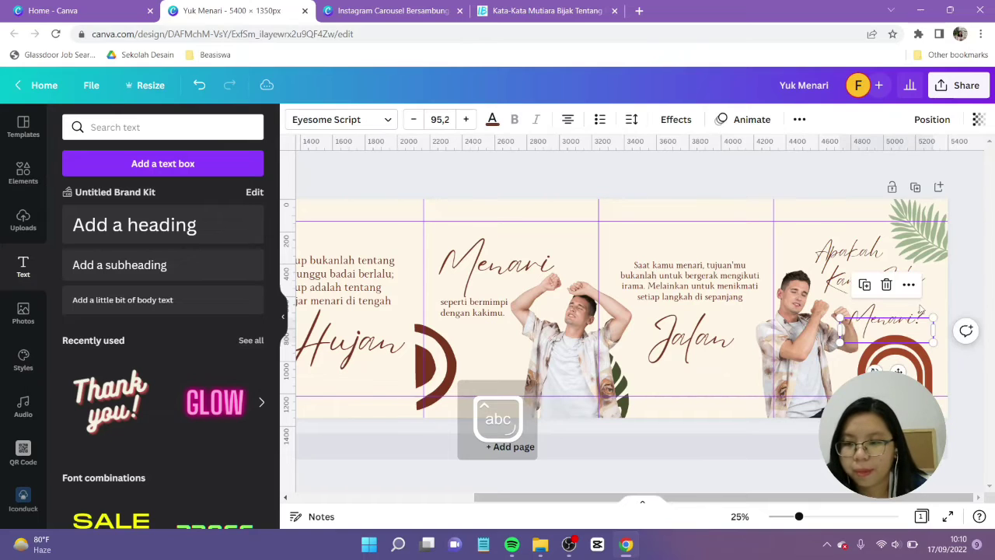
pyautogui.moveTo(918, 327); pyautogui.dragTo(925, 311)
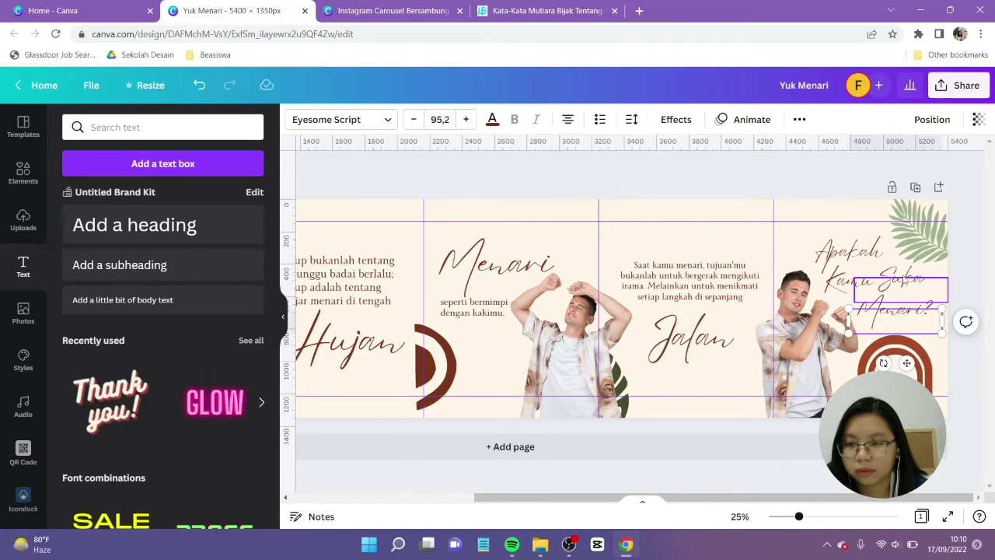
pyautogui.keyDown('shift'); pyautogui.click(875, 271); pyautogui.keyUp('shift')
pyautogui.keyDown('shift'); pyautogui.click(852, 254); pyautogui.keyUp('shift')
pyautogui.moveTo(852, 254); pyautogui.dragTo(855, 266)
# Step: Shrink the palm leaf on the fifth slide and place it at the canvas's right edge, above the end of the heading
pyautogui.click(914, 204)
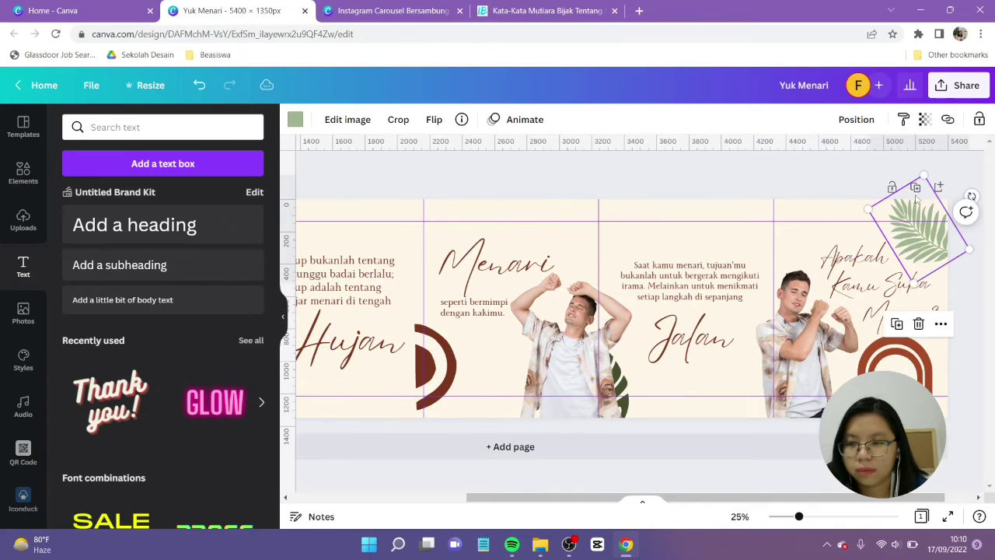
pyautogui.moveTo(928, 173); pyautogui.dragTo(923, 199)
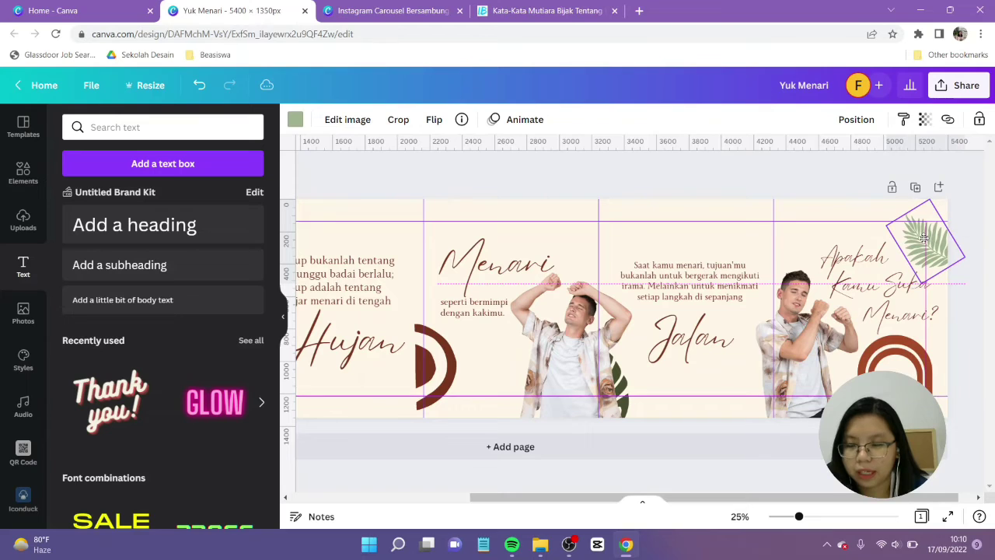
pyautogui.click(968, 351)
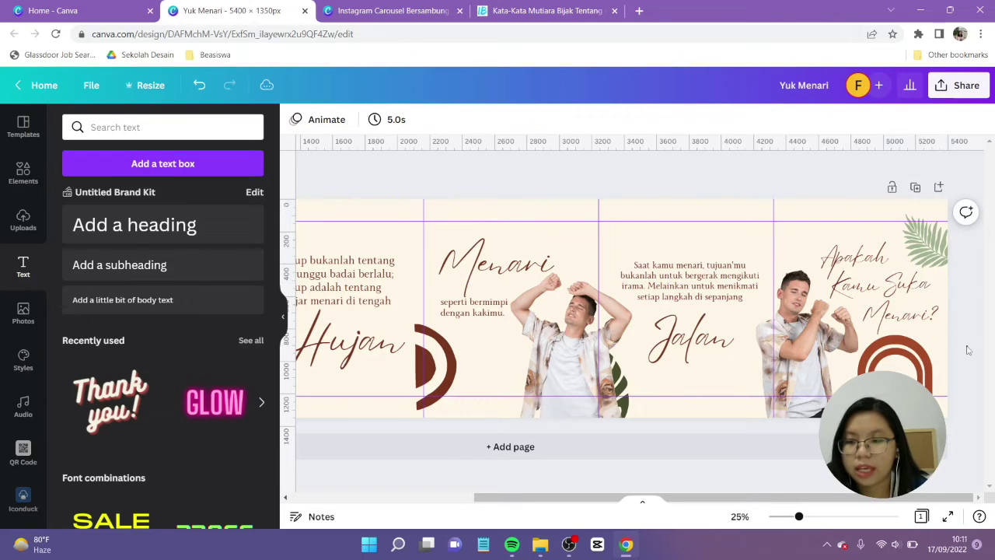
# Step: Shrink the rust arch in the lower corner of the fifth slide
pyautogui.moveTo(916, 377); pyautogui.dragTo(919, 365)
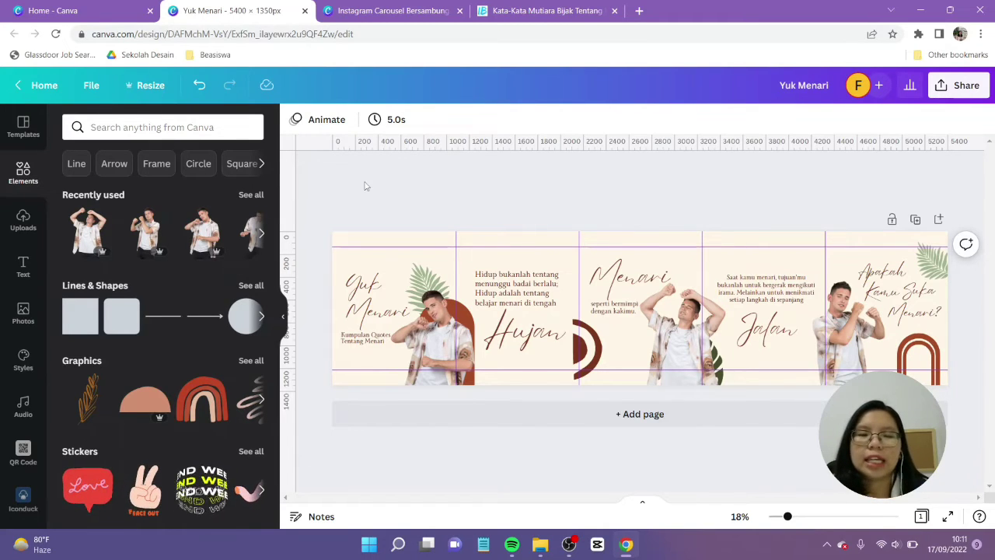
# Step: Search the graphics for "MIDCENTURY" and add the green four-pointed star to the canvas
pyautogui.click(174, 120)
pyautogui.write('midcen')
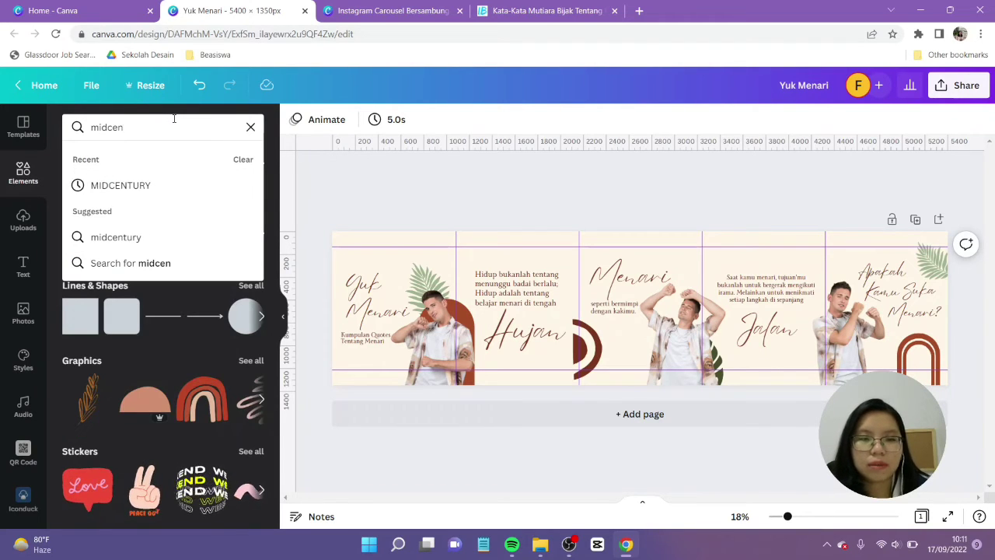
pyautogui.press('Down')
pyautogui.press('Return')
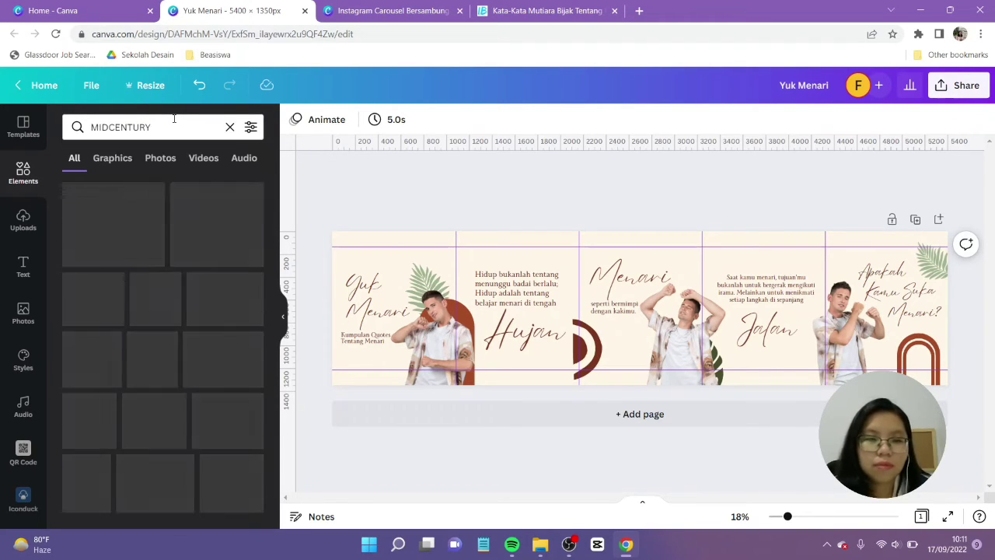
pyautogui.click(113, 159)
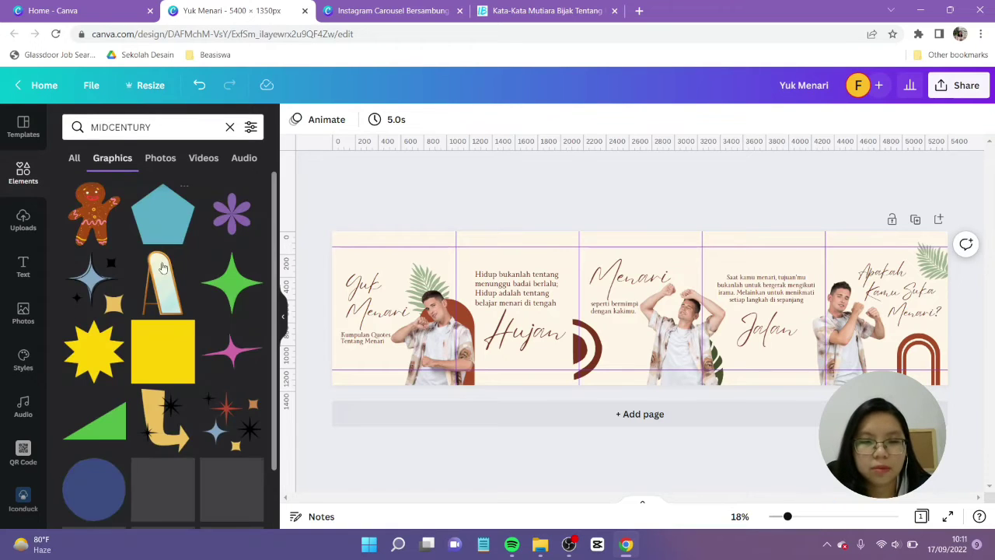
pyautogui.click(236, 280)
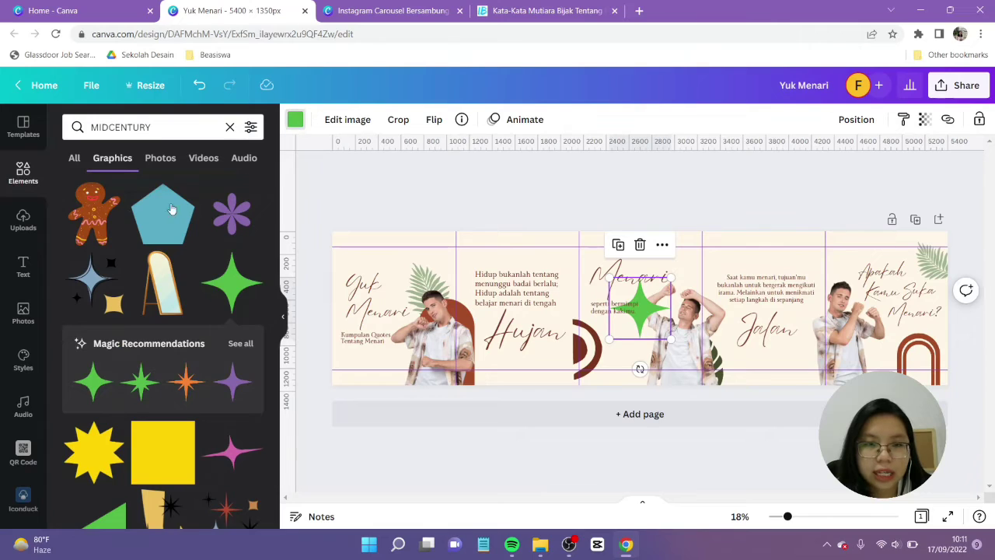
# Step: Recolour the star with #D89216 and shrink it to a small accent below the third slide's caption
pyautogui.click(76, 187)
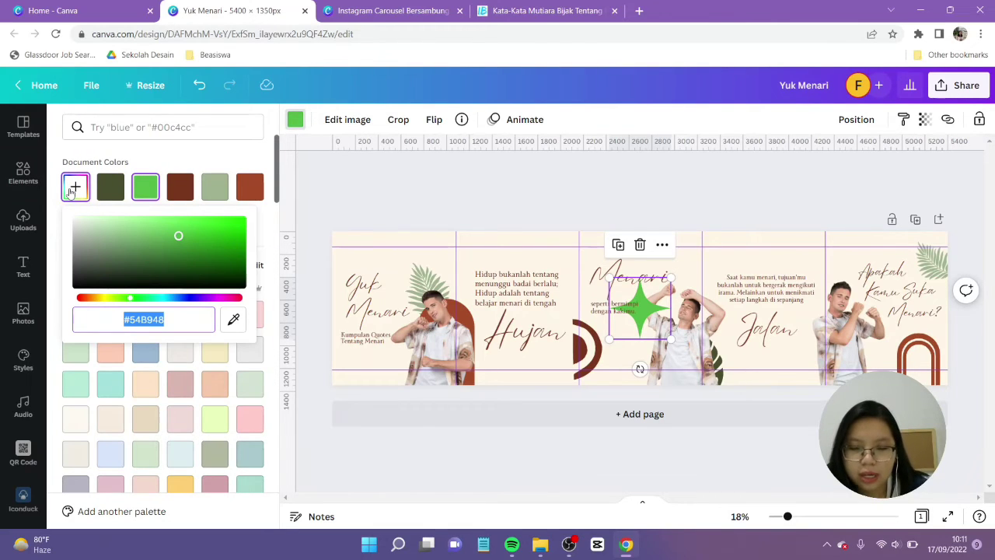
pyautogui.write('#D8921B')
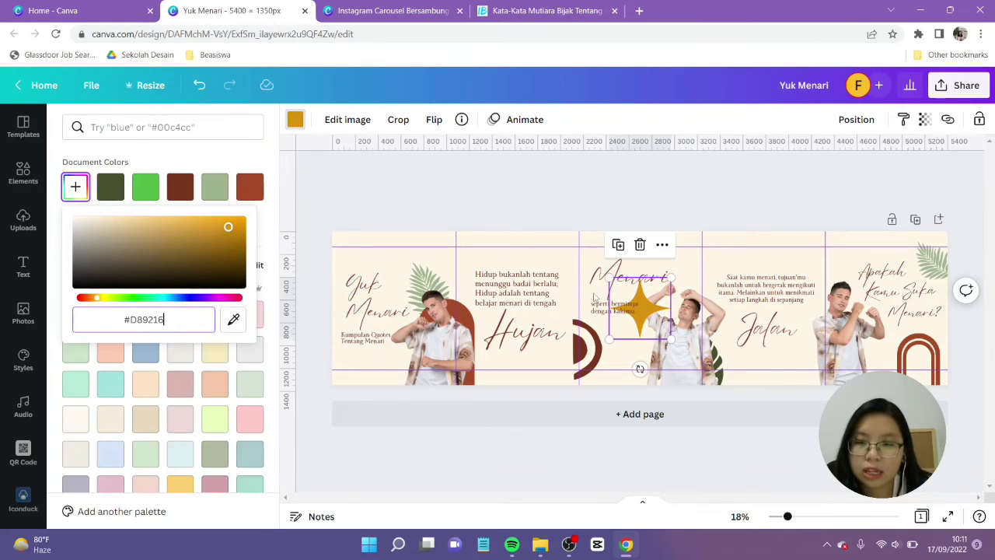
pyautogui.click(585, 170)
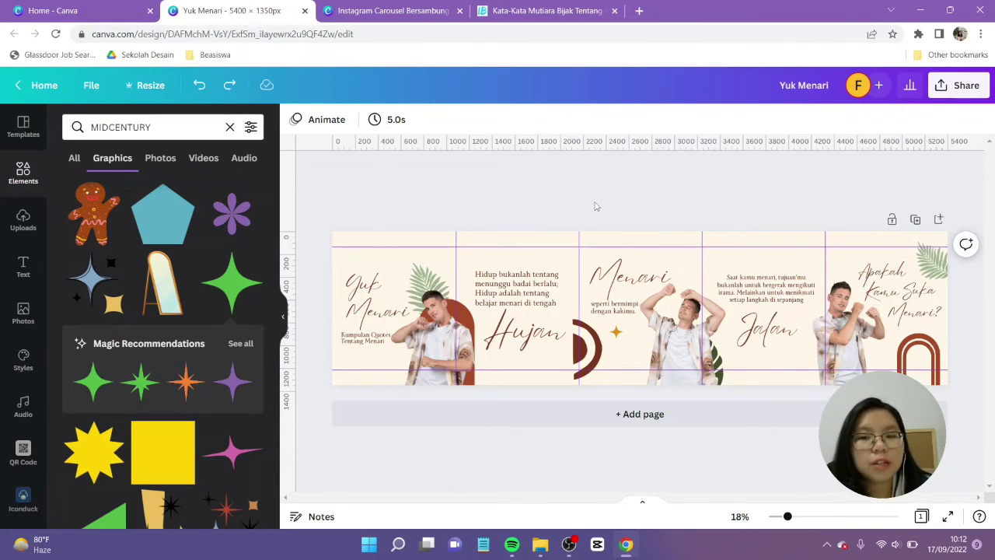
# Step: Place the gold star beside "Yuk" and scatter copies of it near "Hujan", the third slide's caption, "Jalan" and "Apakah"
pyautogui.moveTo(618, 333); pyautogui.dragTo(397, 282)
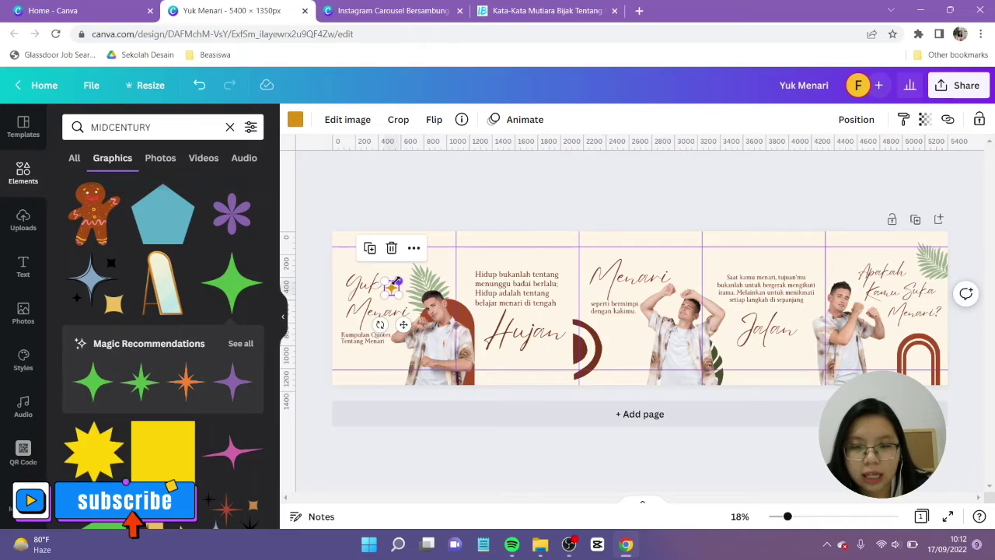
pyautogui.moveTo(404, 325); pyautogui.dragTo(860, 304)
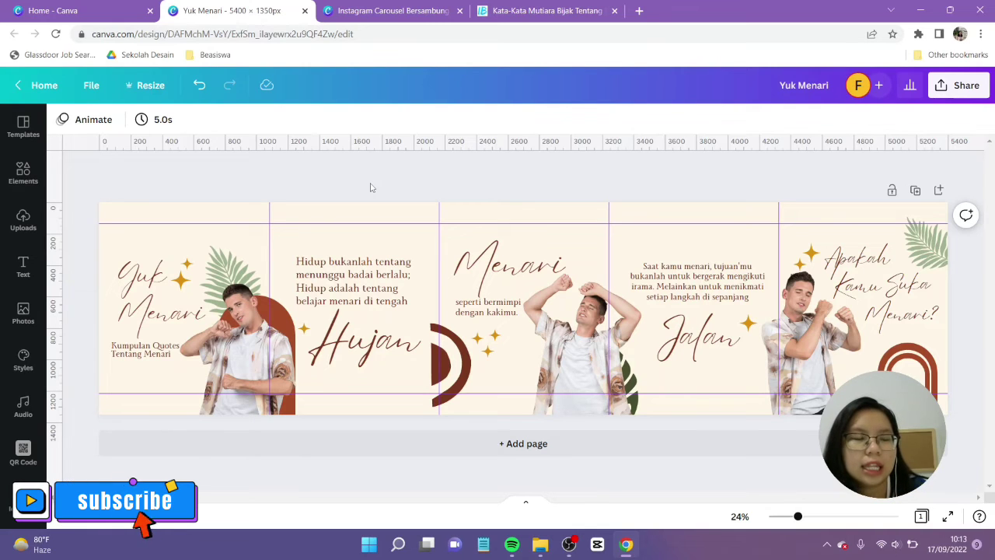
# Step: Search the graphics for "boho" and add the brown crescent moon with the leaf sprig
pyautogui.click(23, 173)
pyautogui.click(151, 125)
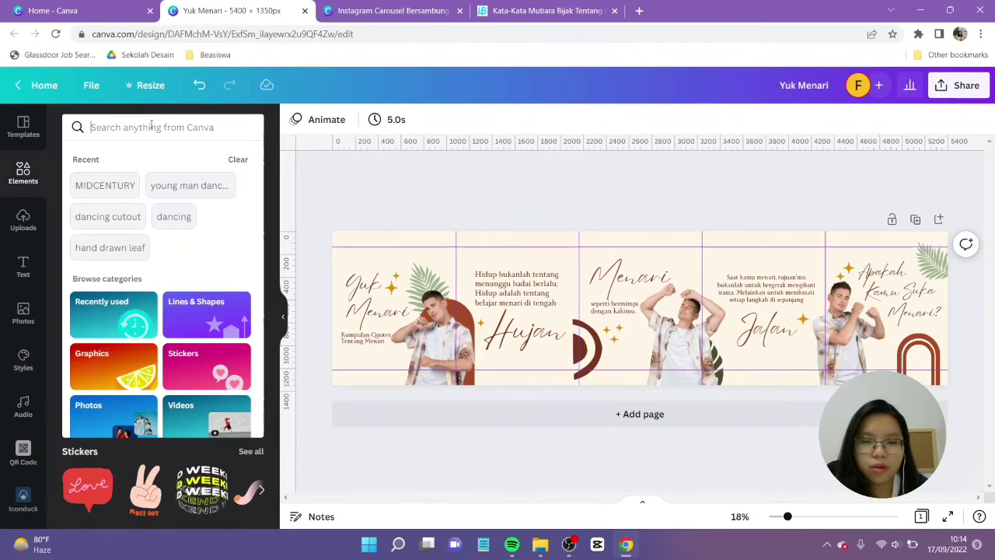
pyautogui.write('boho')
pyautogui.press('Return')
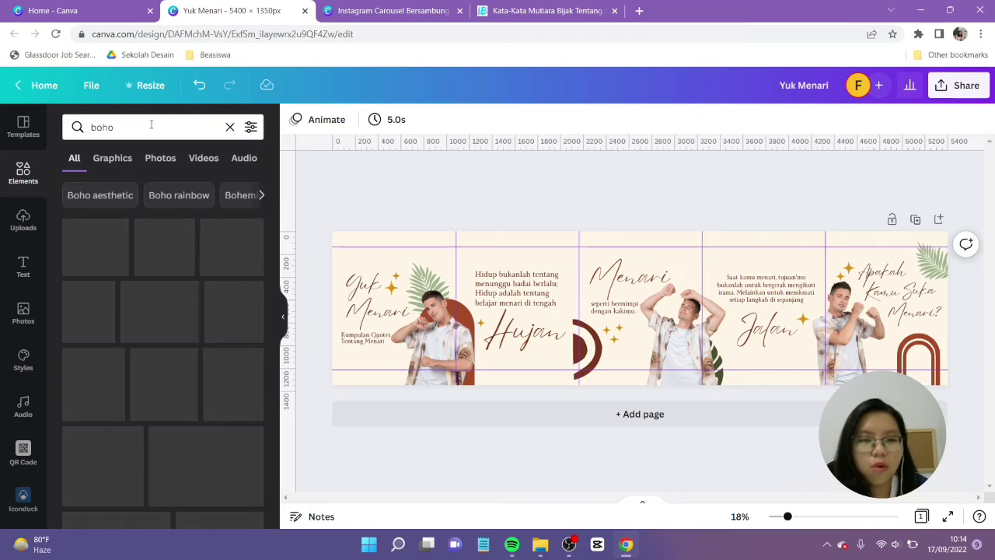
pyautogui.click(126, 160)
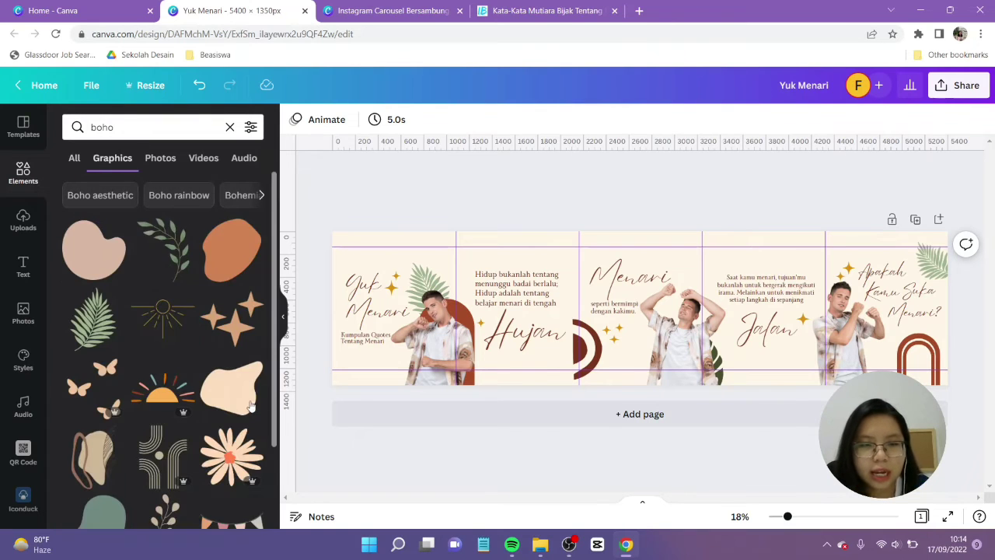
pyautogui.scroll(-2, 167, 319)
pyautogui.scroll(-5, 168, 318)
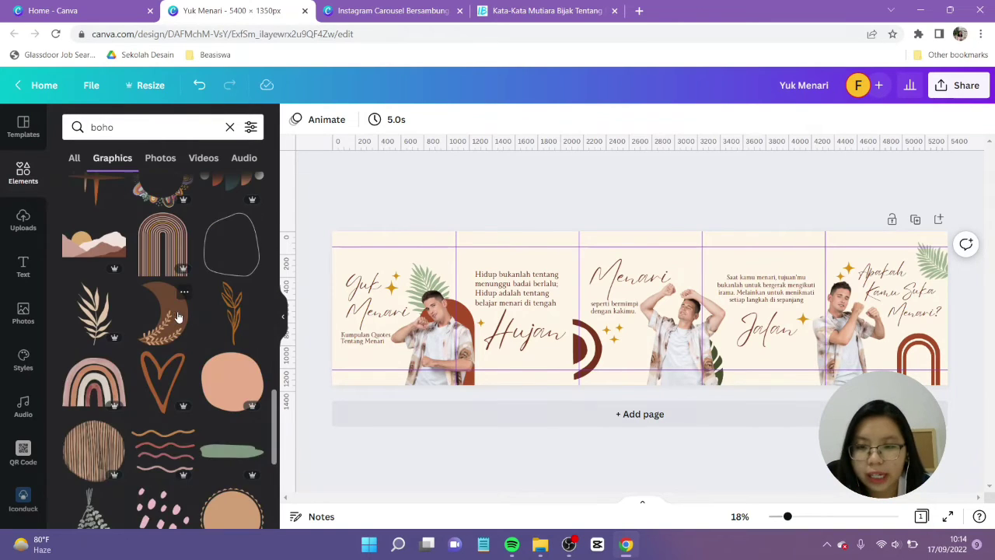
pyautogui.click(164, 311)
# Step: Flip the crescent moon horizontally, shrink it and place it in the upper left corner of the first slide's header strip
pyautogui.click(455, 119)
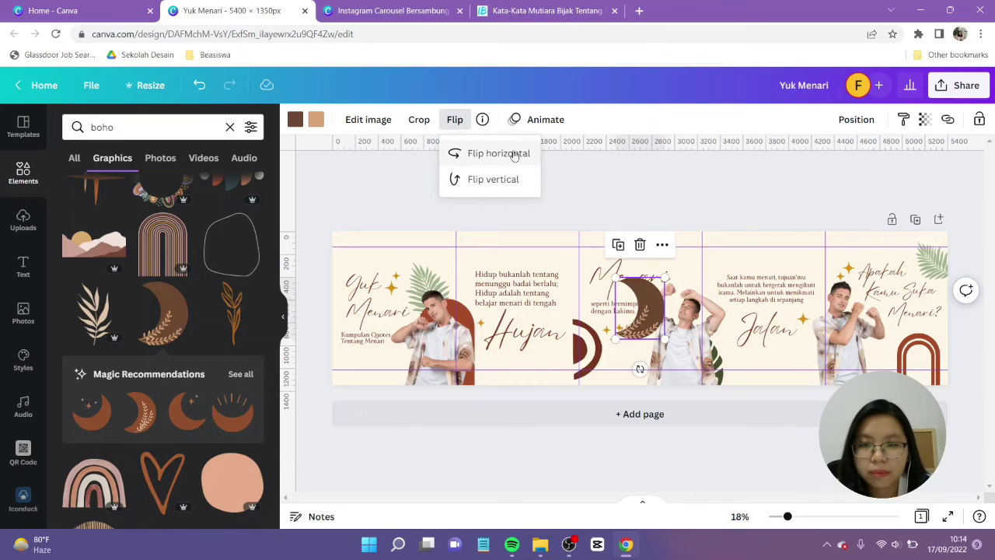
pyautogui.moveTo(662, 274); pyautogui.dragTo(342, 241)
pyautogui.click(418, 204)
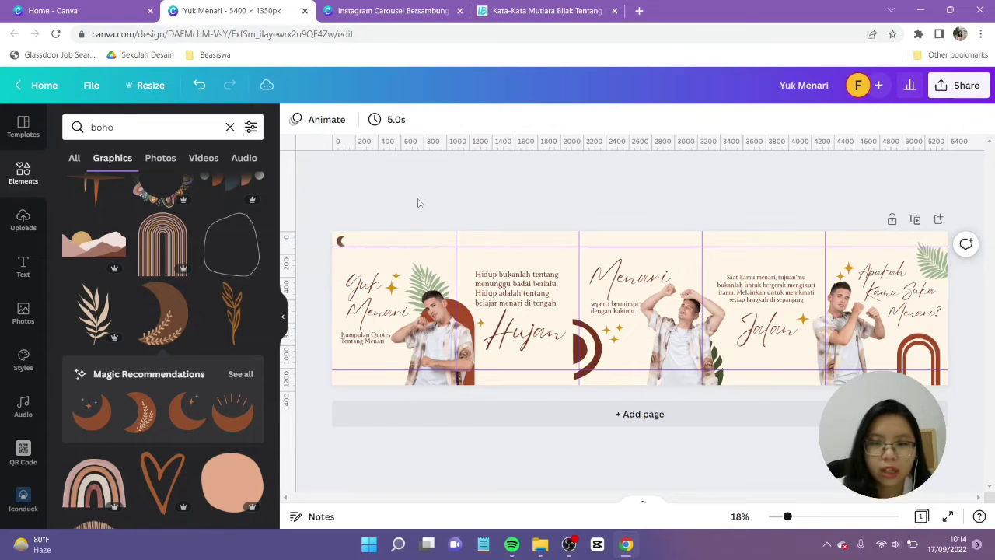
pyautogui.scroll(5, 679, 278)
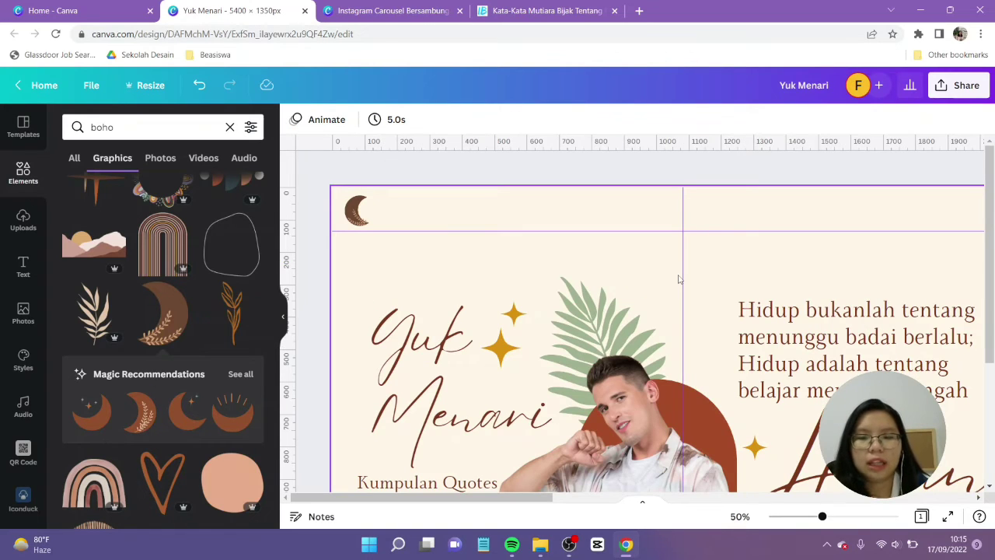
pyautogui.press('t')
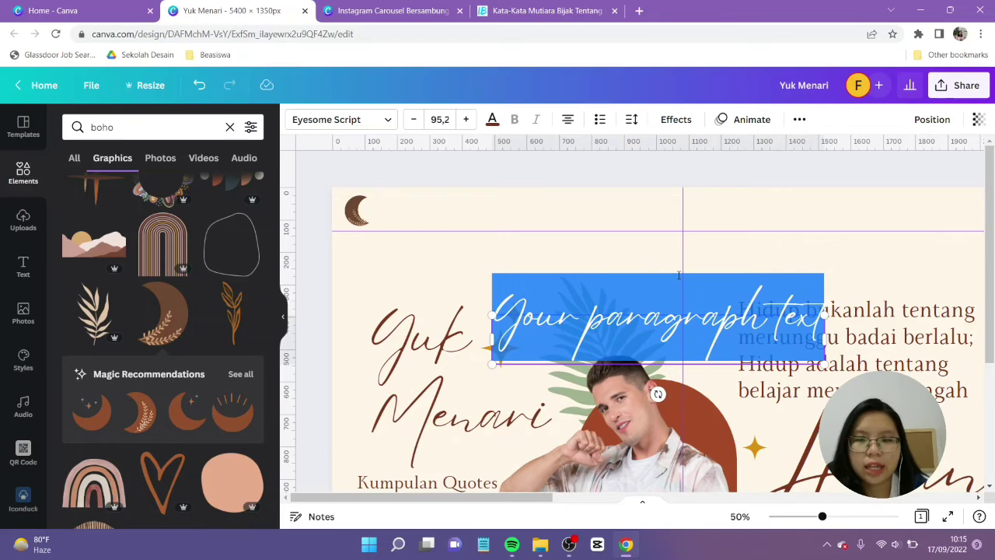
pyautogui.press('capslock')
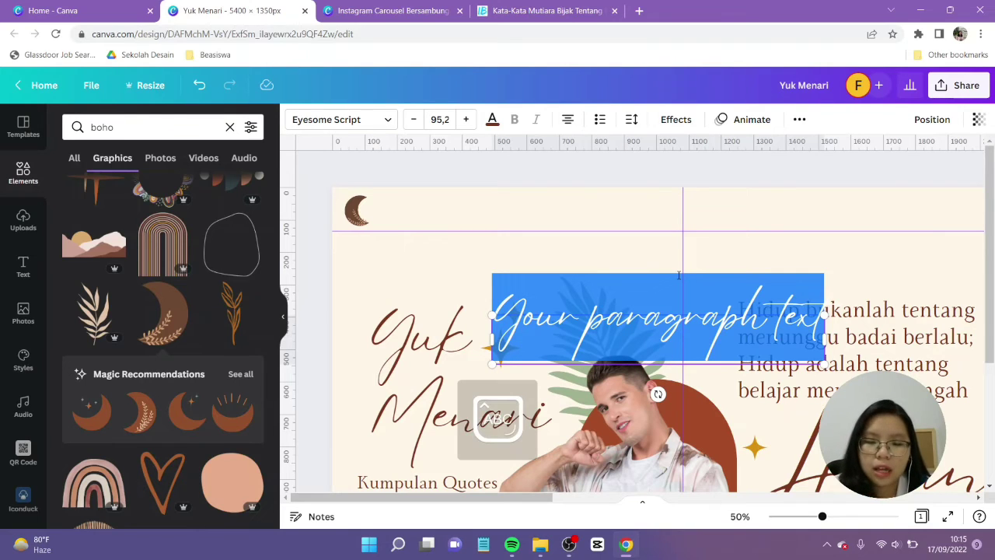
pyautogui.write('@')
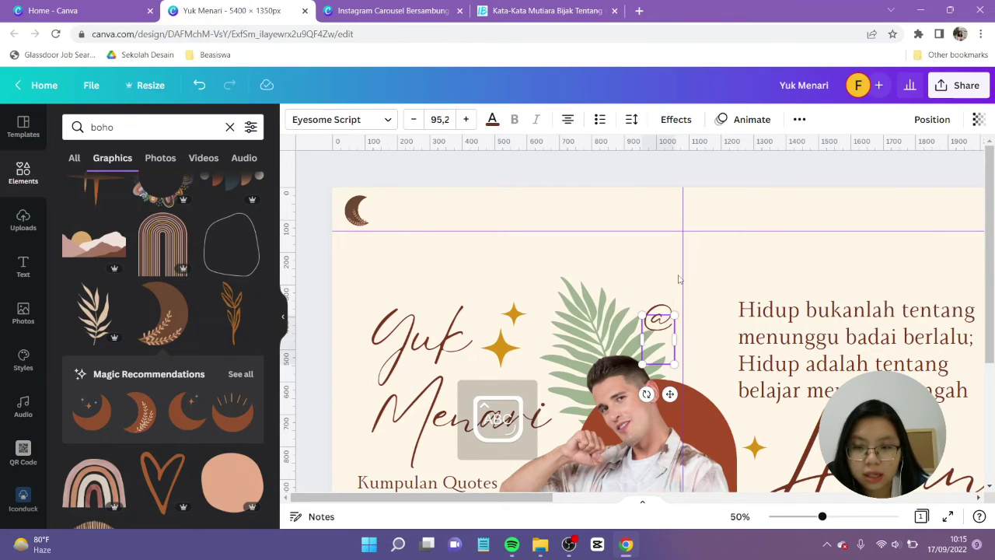
pyautogui.write('Me')
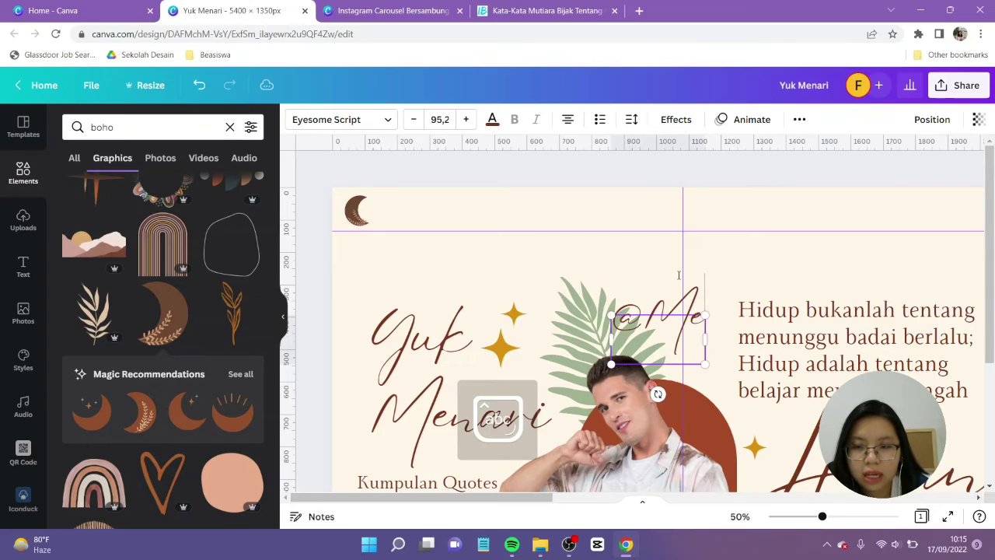
pyautogui.write('nariyuk')
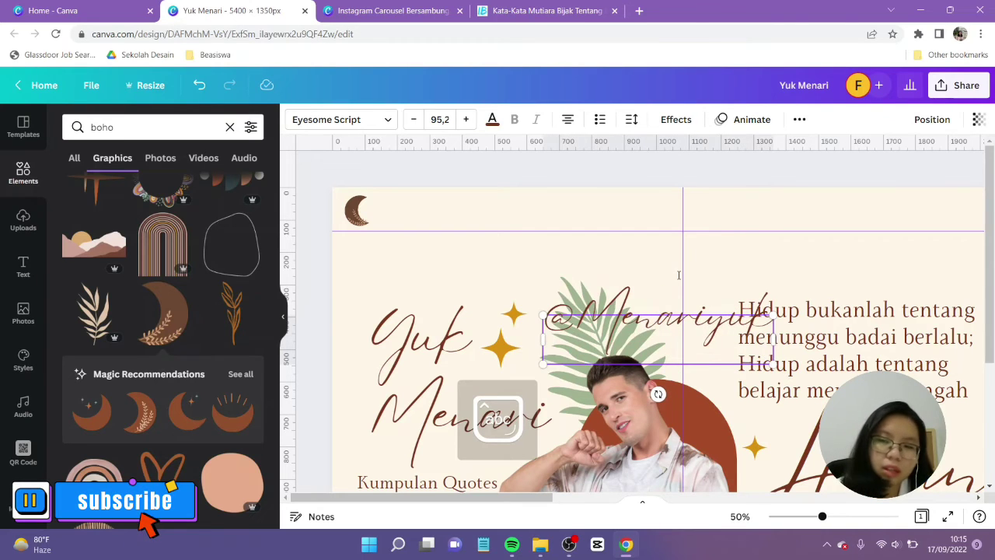
pyautogui.hotkey('ctrl', 'a')
pyautogui.click(382, 121)
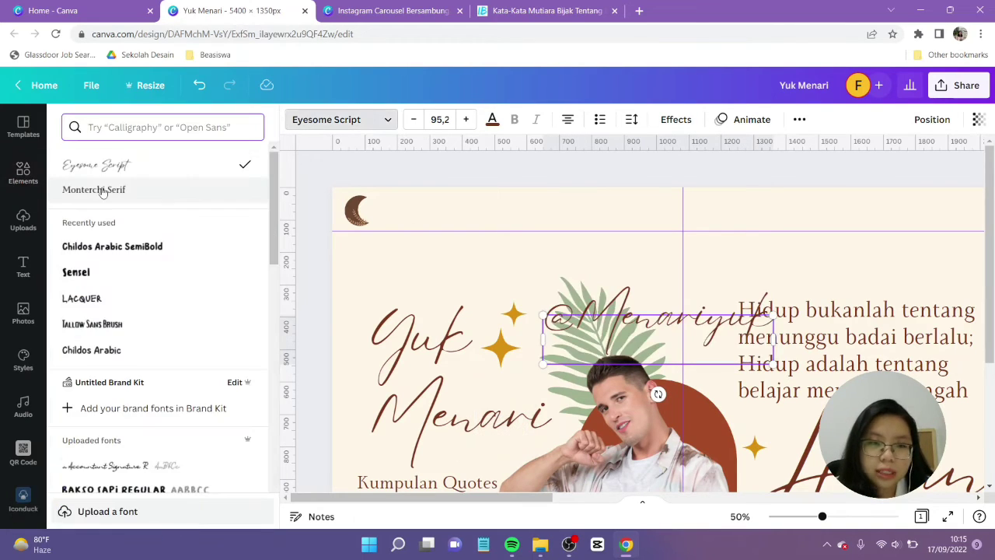
pyautogui.click(102, 192)
pyautogui.moveTo(765, 363); pyautogui.dragTo(633, 333)
pyautogui.moveTo(606, 363); pyautogui.dragTo(428, 250)
pyautogui.press('Escape')
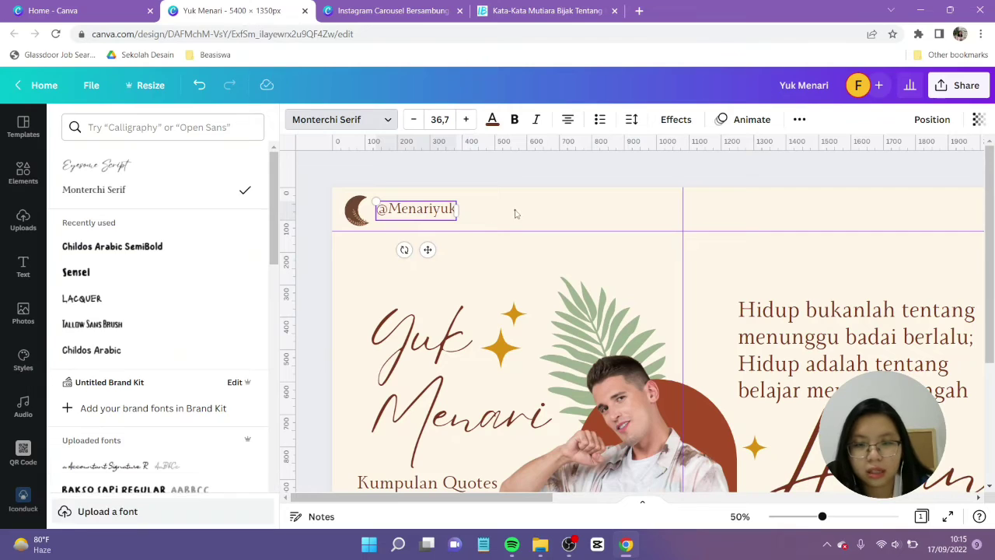
pyautogui.click(515, 214)
# Step: Duplicate the handle text, change the copy to "2022" and place it at the right end of the first slide's header
pyautogui.moveTo(430, 210); pyautogui.dragTo(645, 210)
pyautogui.doubleClick(645, 208)
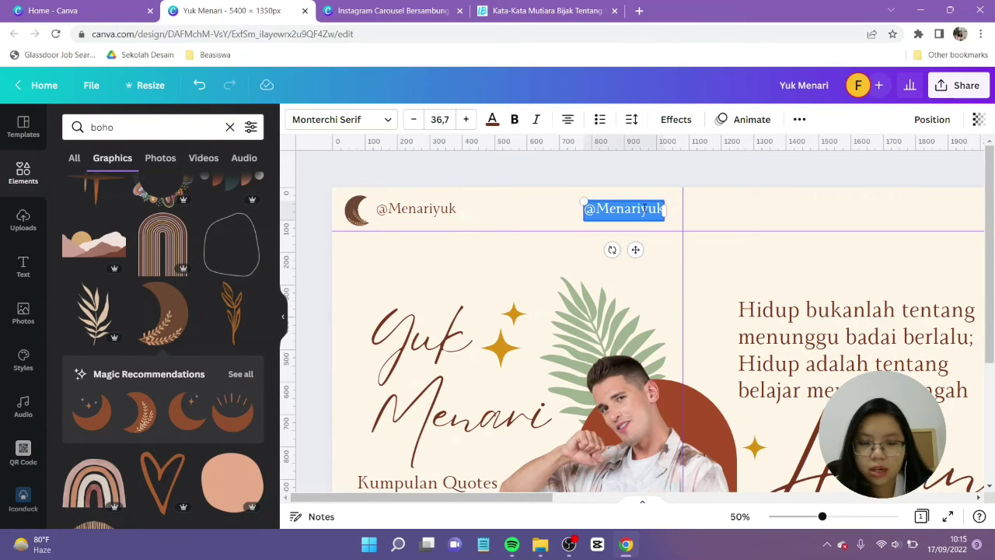
pyautogui.write('20222')
pyautogui.press('BackSpace')
pyautogui.click(731, 207)
pyautogui.moveTo(624, 210); pyautogui.dragTo(648, 210)
# Step: Copy the header's moon, "Menariyuk" and "2022" to the matching positions on the second and third slides
pyautogui.click(643, 169)
pyautogui.moveTo(333, 170); pyautogui.dragTo(942, 216)
pyautogui.hotkey('ctrl', 'c')
pyautogui.hotkey('ctrl', 'v')
pyautogui.moveTo(661, 216); pyautogui.dragTo(715, 216)
pyautogui.moveTo(500, 502); pyautogui.dragTo(632, 501)
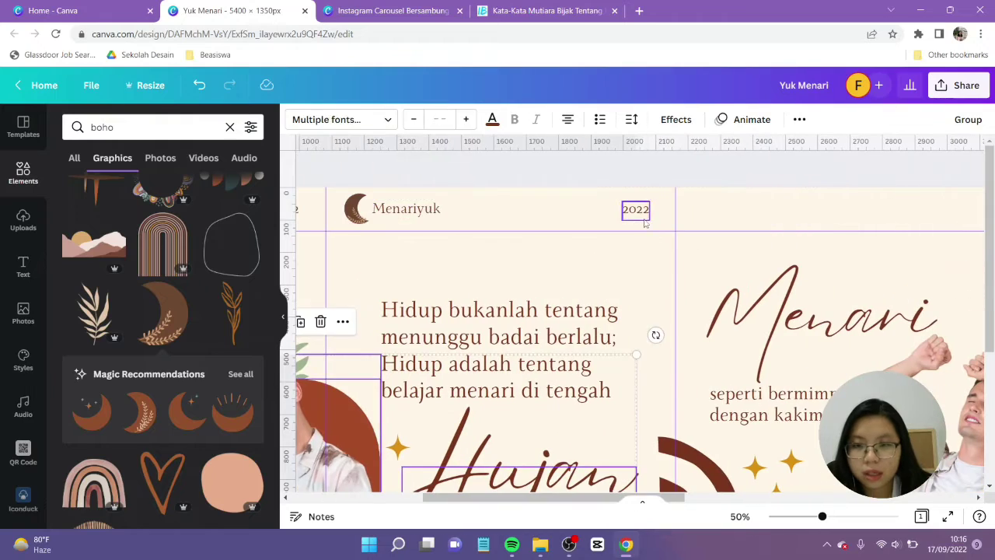
pyautogui.moveTo(389, 215); pyautogui.dragTo(388, 220)
pyautogui.press('Escape')
# Step: Paste the moon, "Menariyuk" and "2022" header onto the fourth and fifth slides, aligned with the other headers
pyautogui.hscroll(8, 640, 313)
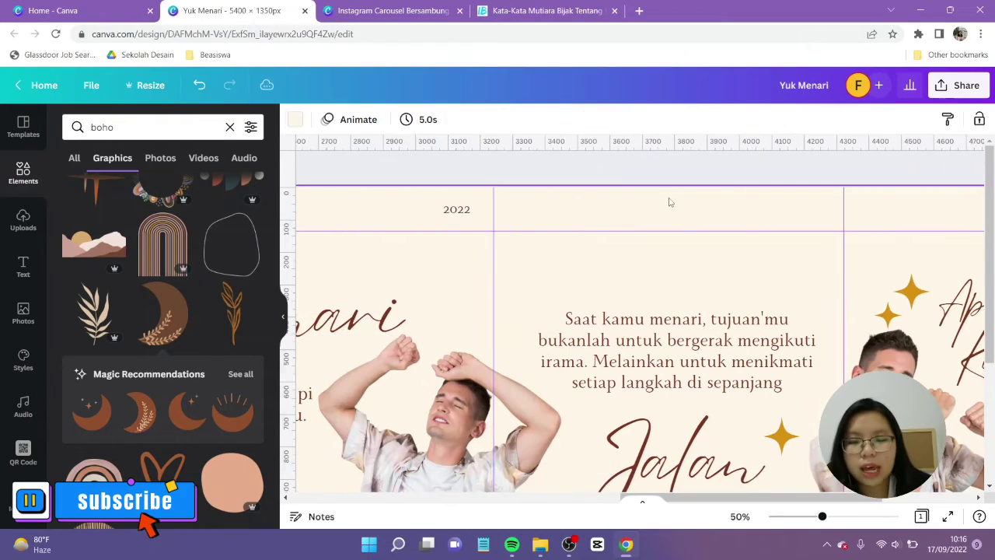
pyautogui.hotkey('ctrl', 'v')
pyautogui.moveTo(570, 312); pyautogui.dragTo(606, 210)
pyautogui.hscroll(5, 606, 211)
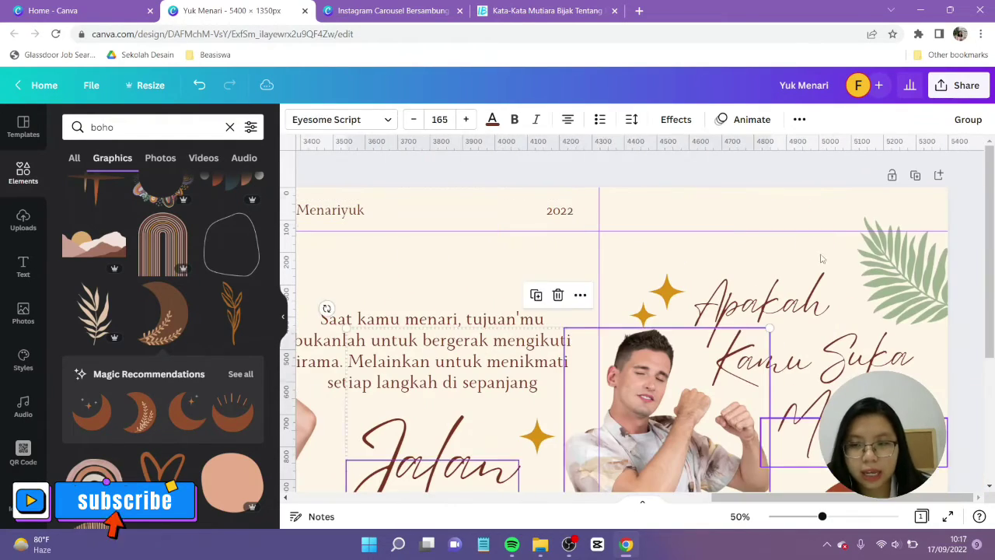
pyautogui.hotkey('ctrl', 'v')
pyautogui.moveTo(594, 313); pyautogui.dragTo(728, 210)
pyautogui.press('Escape')
pyautogui.scroll(-5, 675, 173)
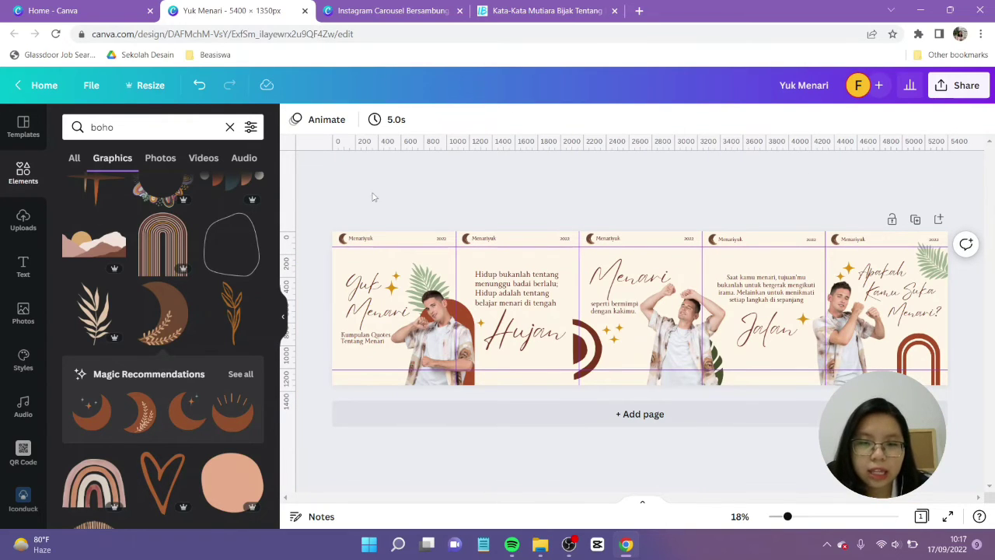
# Step: Search the graphics for "copyright" and add the black copyright symbol to the canvas
pyautogui.click(166, 127)
pyautogui.write('copy')
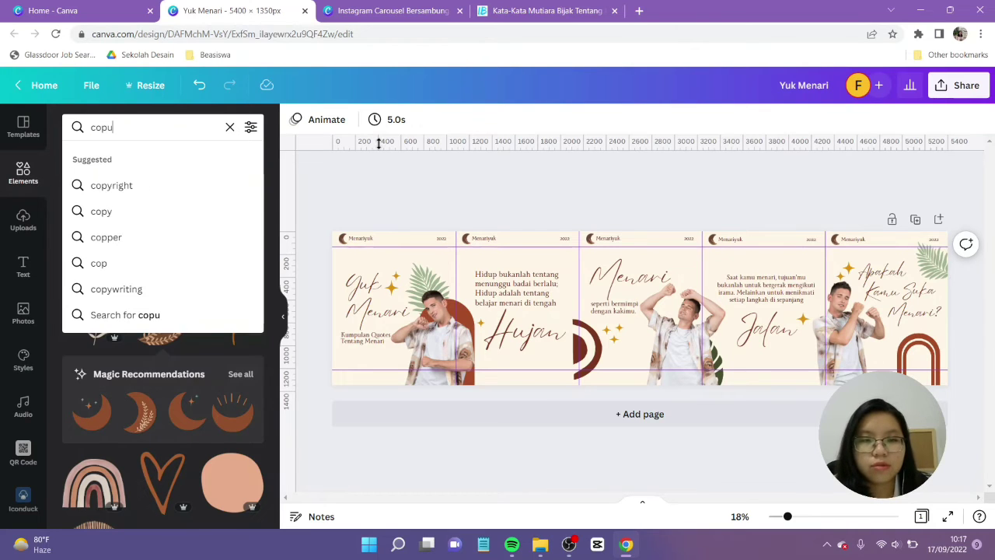
pyautogui.write('right')
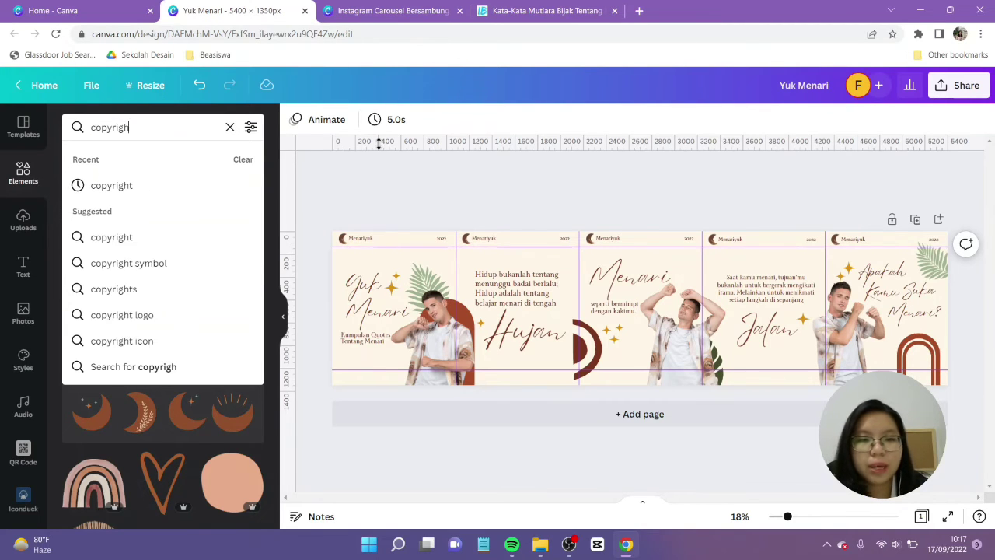
pyautogui.press('Return')
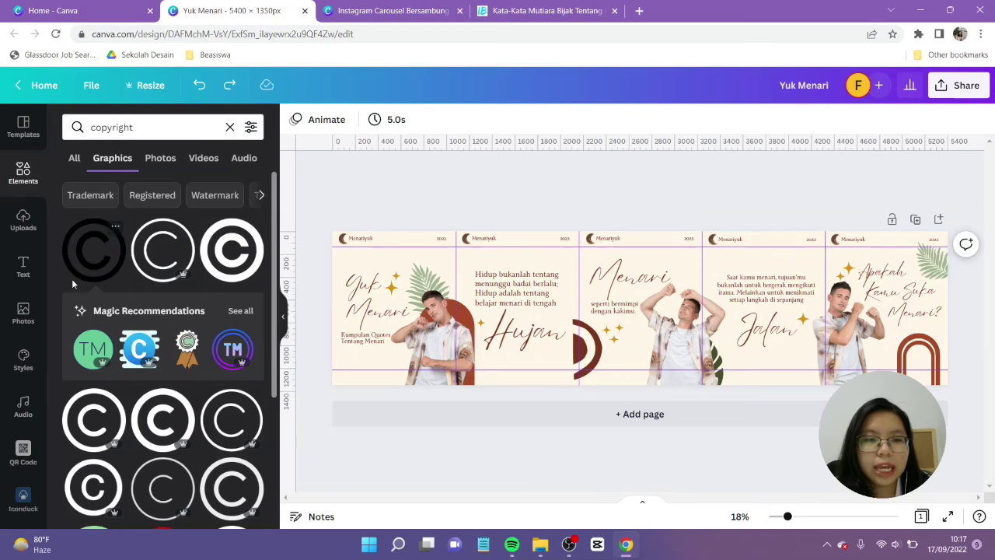
pyautogui.click(82, 269)
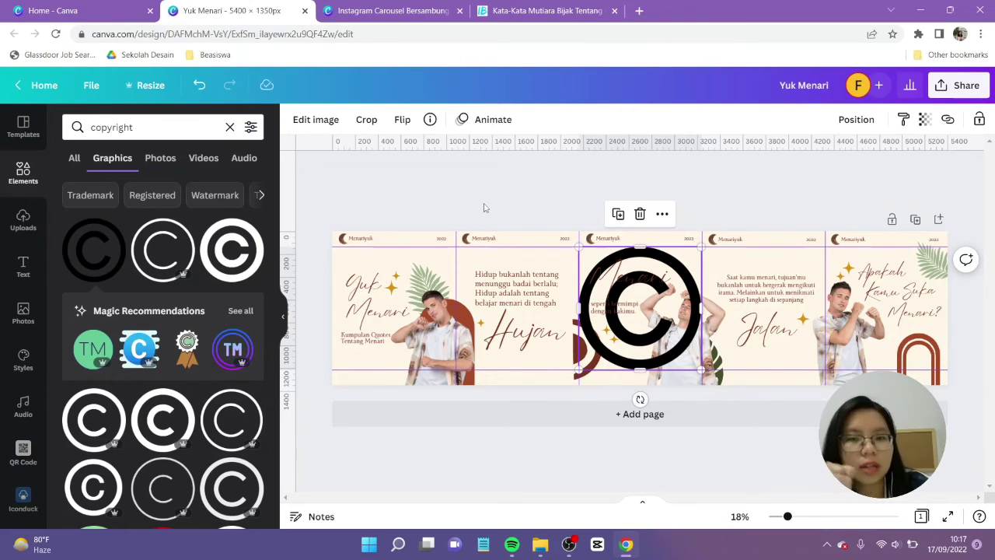
# Step: Apply the Cherry Duotone effect to the copyright symbol and set both its highlights and shadows to the dark reddish-brown document colour
pyautogui.click(316, 119)
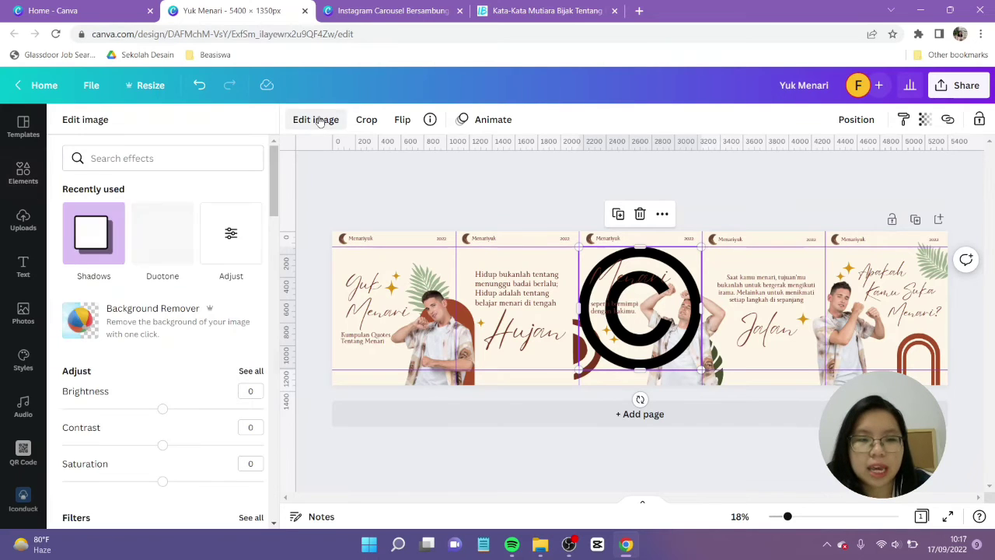
pyautogui.click(155, 239)
pyautogui.scroll(-3, 156, 241)
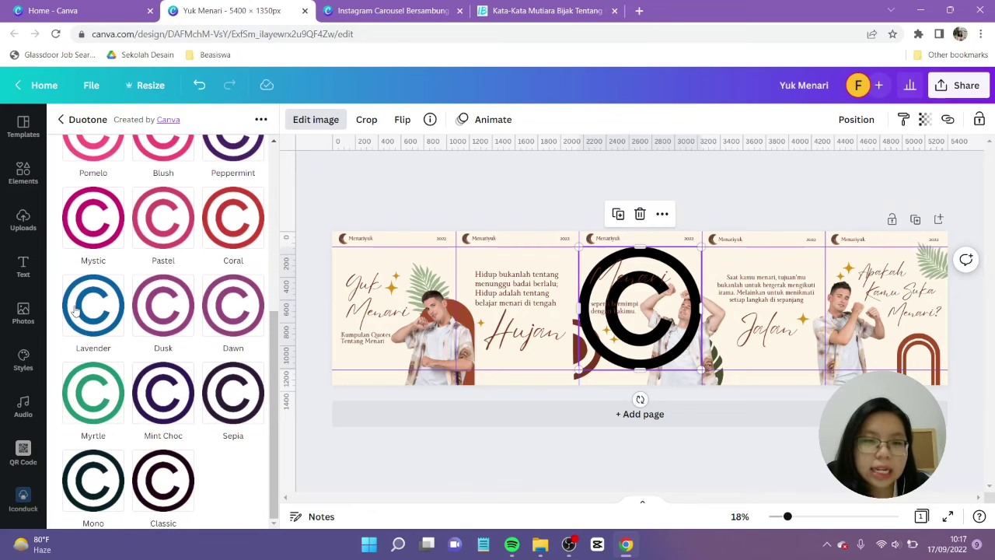
pyautogui.scroll(6, 156, 334)
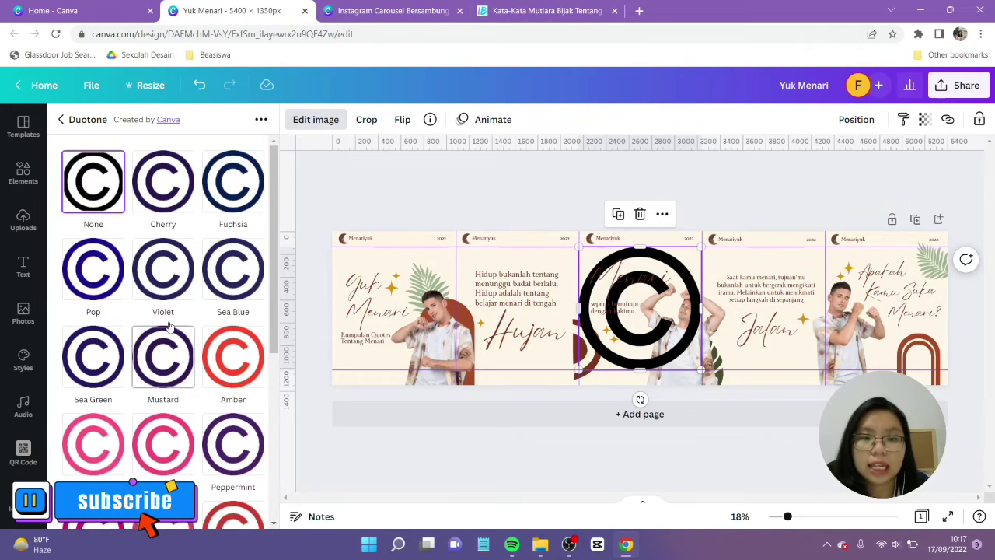
pyautogui.click(158, 185)
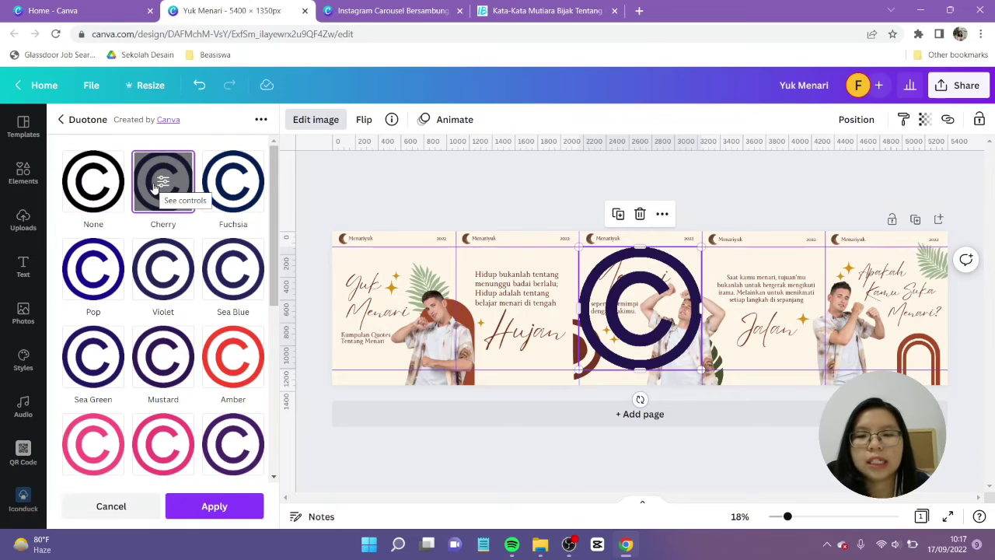
pyautogui.click(160, 185)
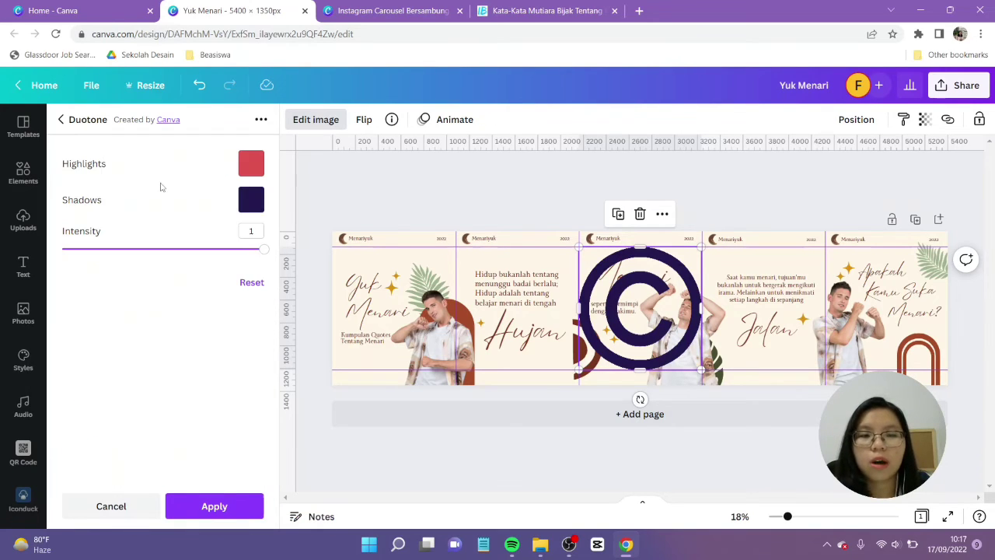
pyautogui.click(252, 164)
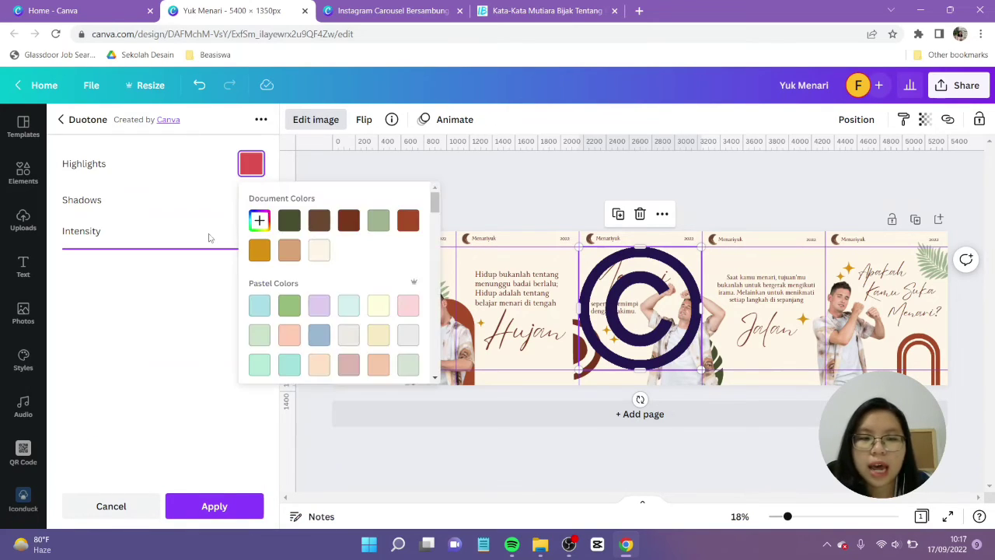
pyautogui.click(348, 220)
pyautogui.click(251, 200)
pyautogui.click(348, 256)
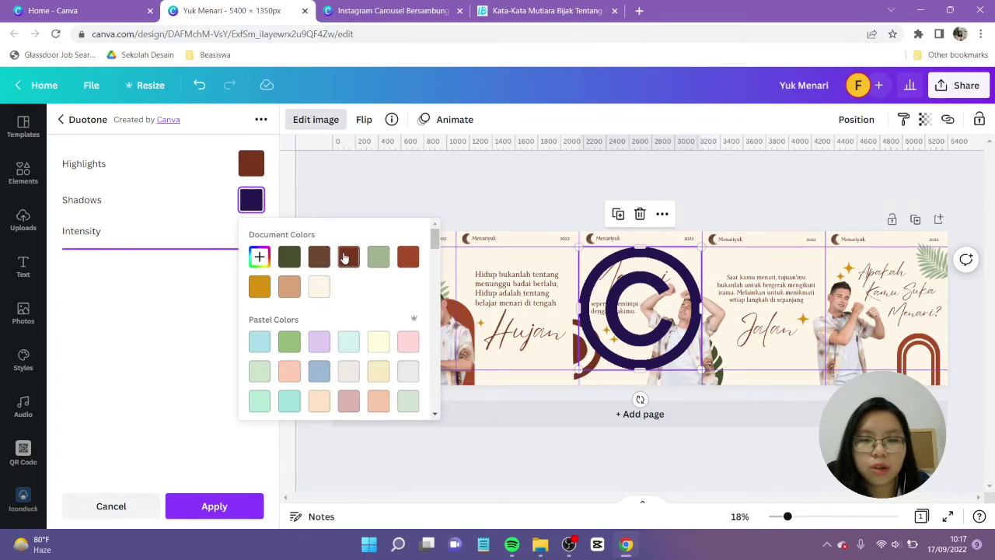
pyautogui.click(250, 506)
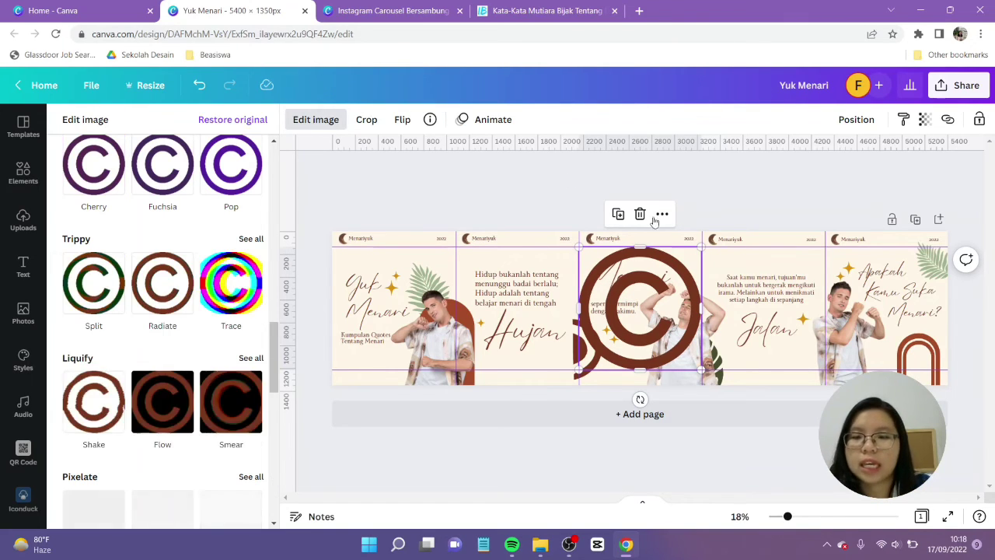
# Step: Shrink the copyright symbol to a small icon and place it in the first slide's lower-left corner, below the bottom guide
pyautogui.moveTo(693, 262); pyautogui.dragTo(680, 262)
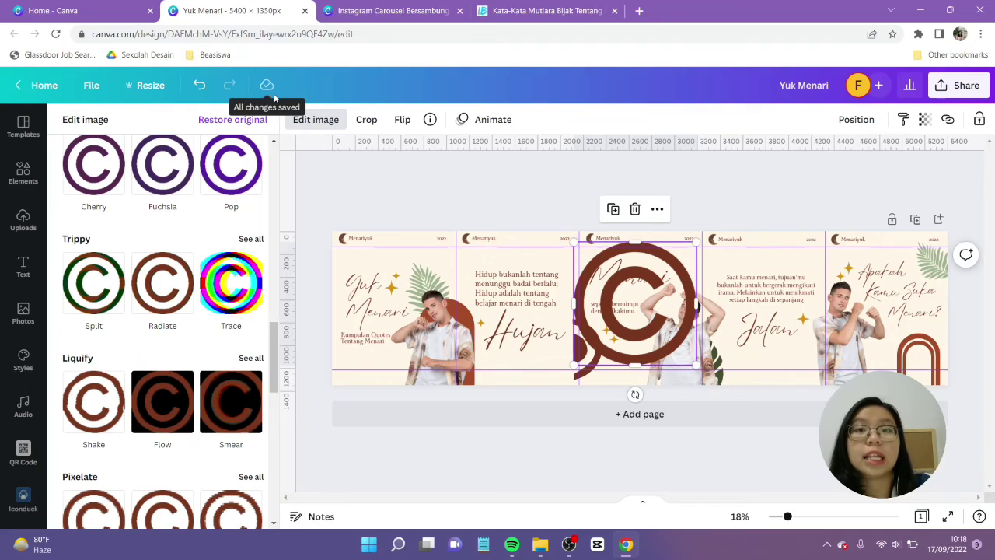
pyautogui.moveTo(695, 243); pyautogui.dragTo(602, 346)
pyautogui.moveTo(591, 394); pyautogui.dragTo(355, 412)
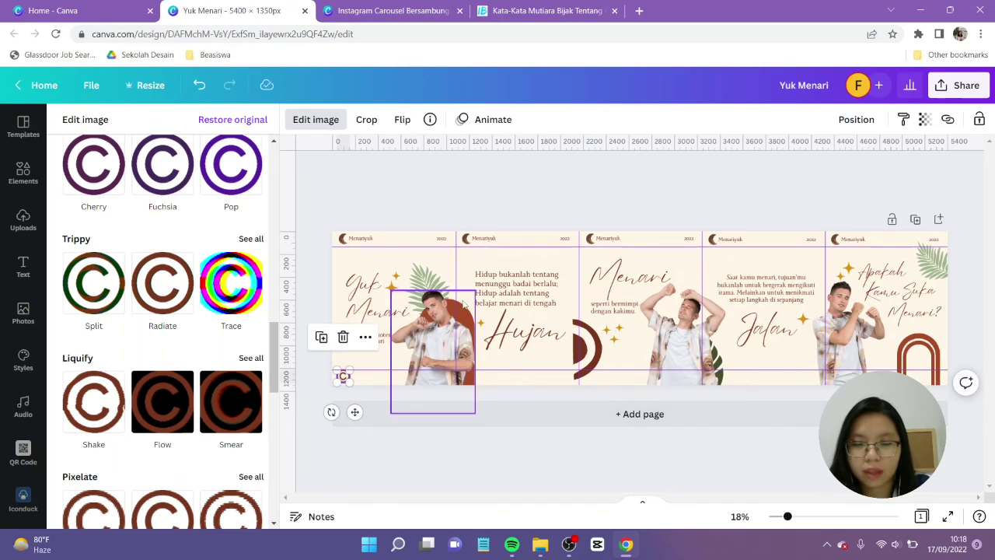
# Step: Duplicate the first slide's "Kumpulan Quotes Tentang Menari" text below the original and change the copy to "By Menariyuk"
pyautogui.hotkey('ctrl', '+')
pyautogui.hotkey('ctrl', '+')
pyautogui.hotkey('ctrl', '+')
pyautogui.click(490, 249)
pyautogui.hotkey('ctrl', 'd')
pyautogui.moveTo(490, 249); pyautogui.dragTo(497, 303)
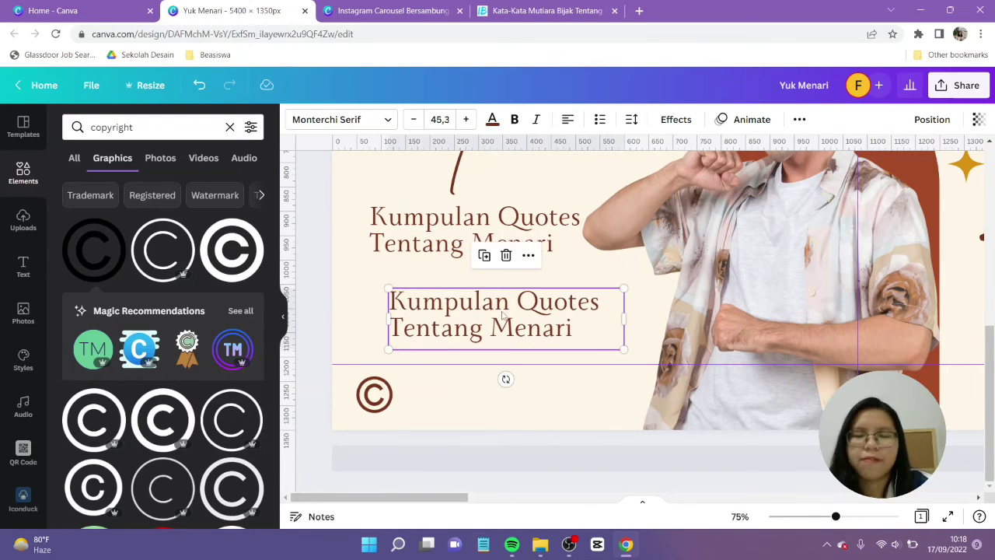
pyautogui.doubleClick(503, 314)
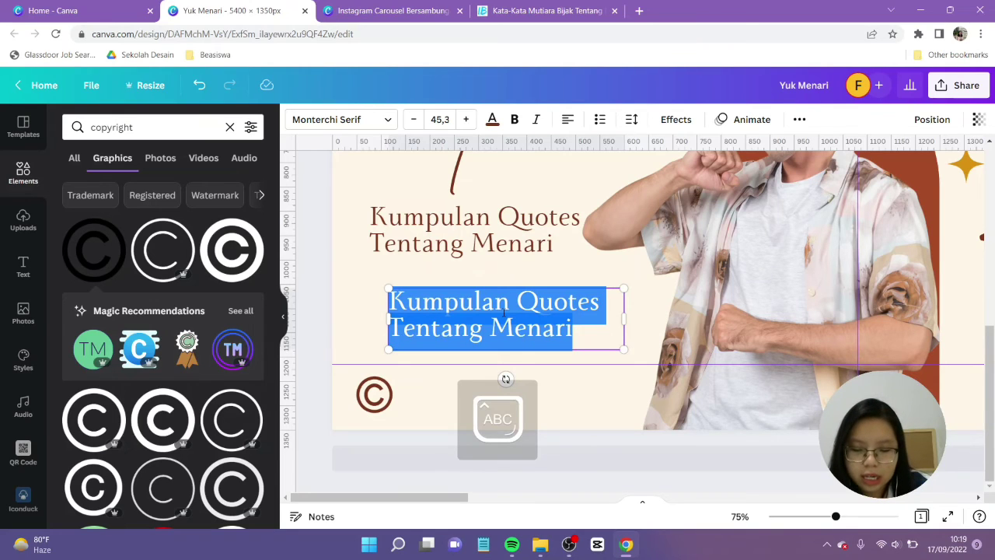
pyautogui.write('By M')
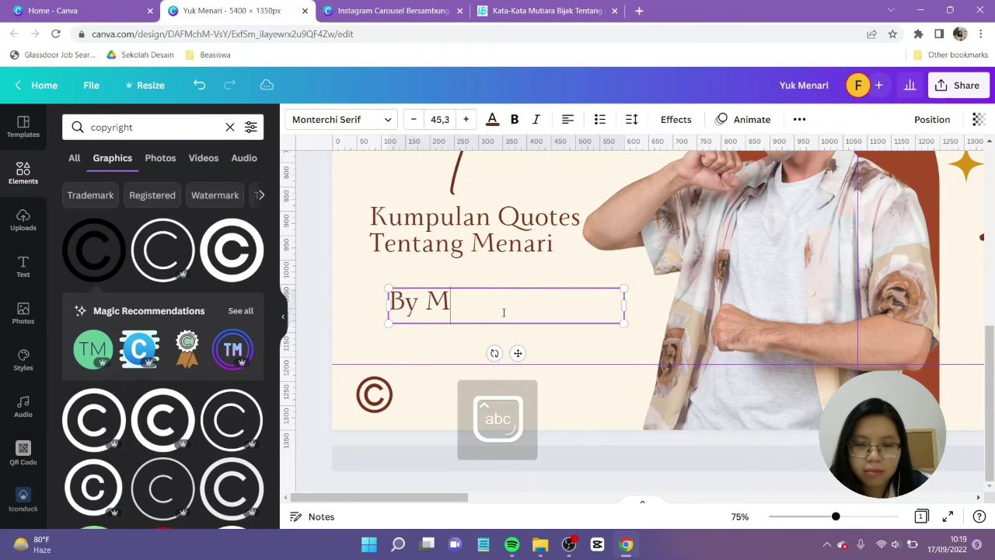
pyautogui.write('enariyuk')
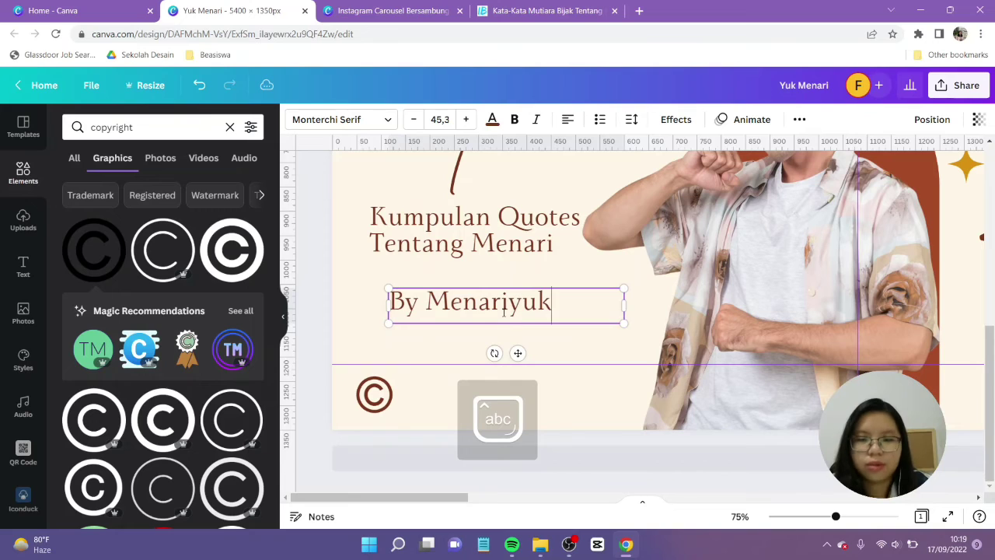
# Step: Reduce the "By Menariyuk" text and place it directly beside the copyright symbol in the first slide's footer
pyautogui.moveTo(624, 305); pyautogui.dragTo(515, 296)
pyautogui.moveTo(440, 304); pyautogui.dragTo(452, 392)
pyautogui.click(499, 320)
pyautogui.scroll(-5, 499, 319)
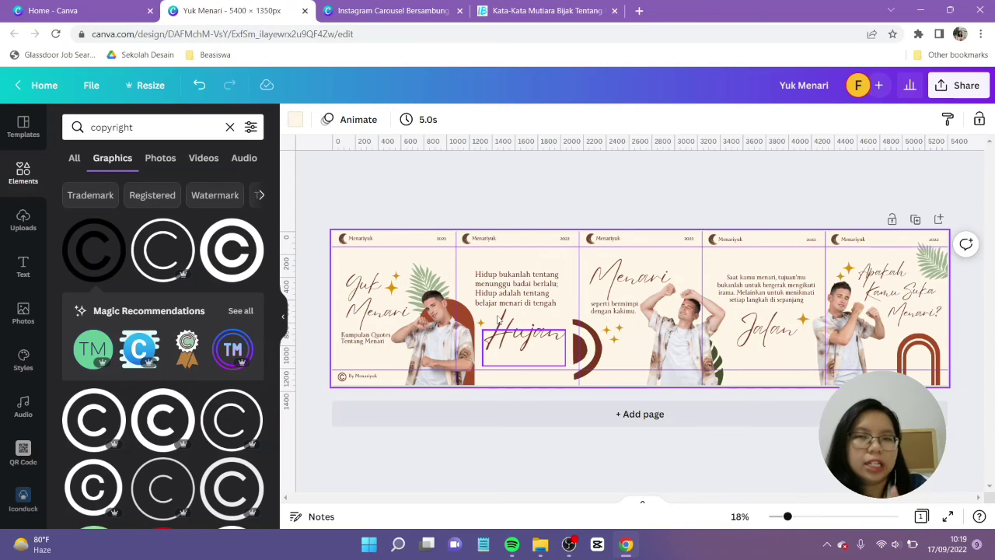
pyautogui.click(549, 179)
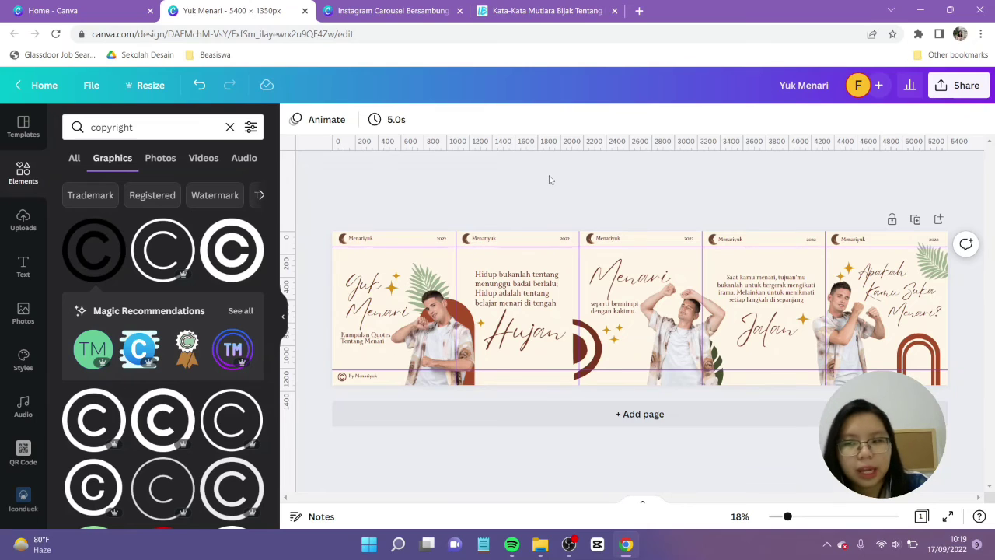
# Step: Download the finished design as a PNG at size 1, 5400 × 1350 px
pyautogui.click(965, 99)
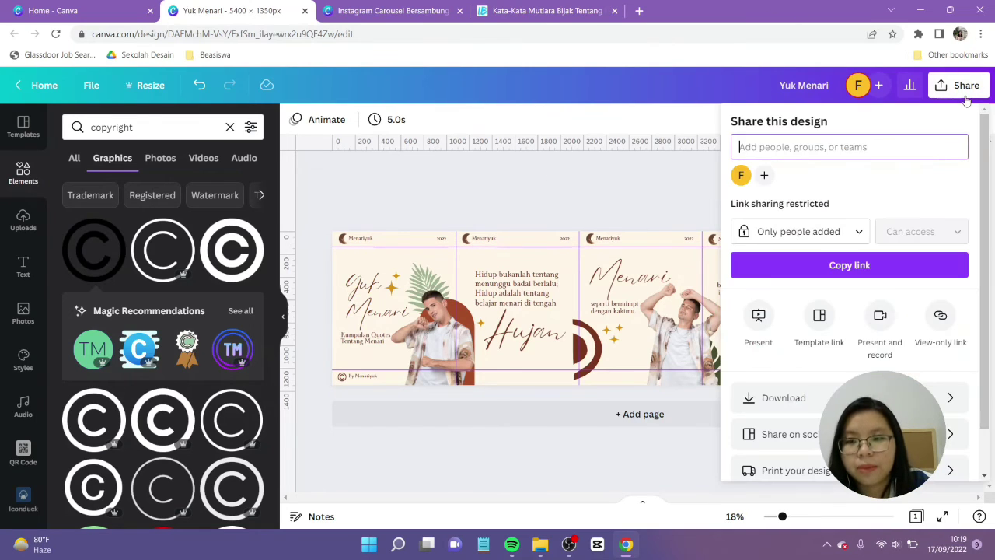
pyautogui.click(765, 397)
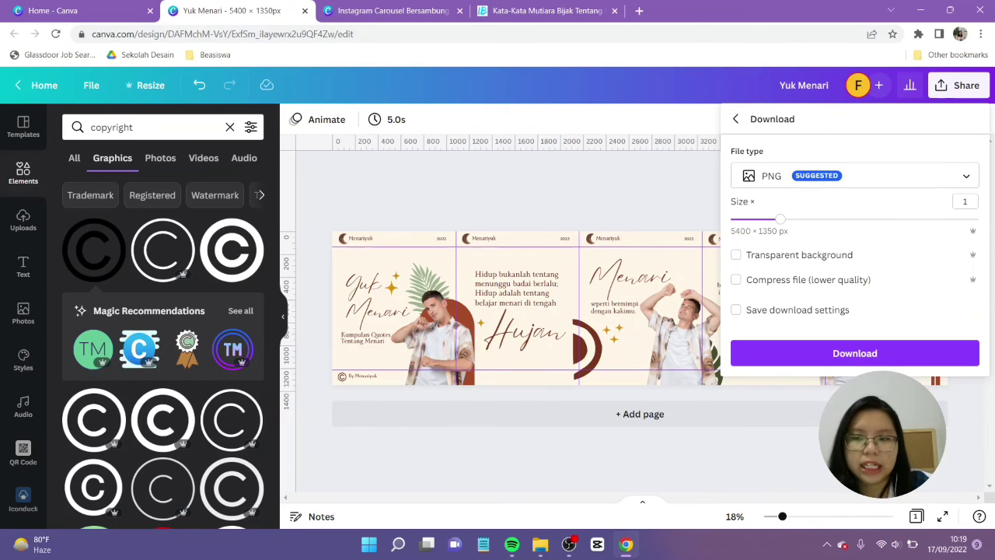
pyautogui.click(885, 358)
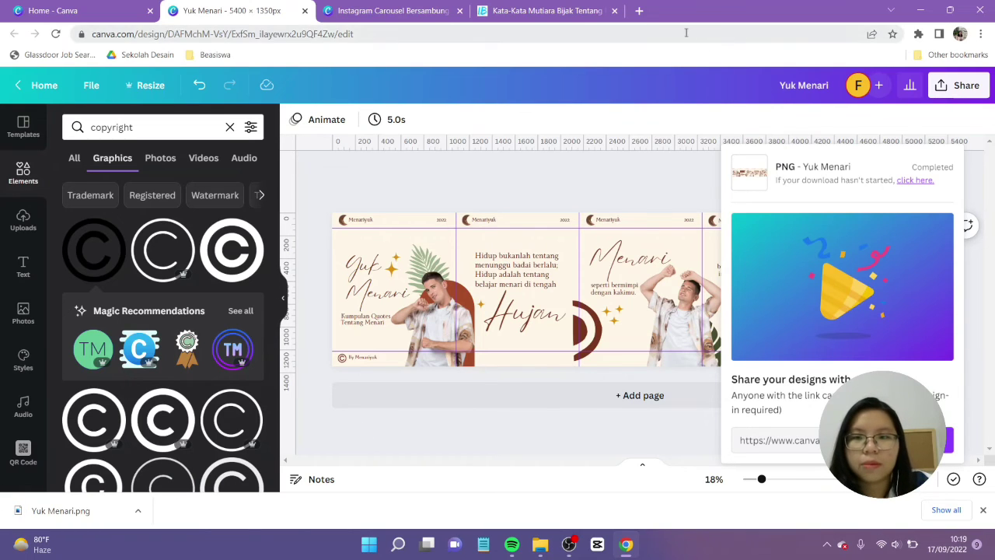
# Step: Search Google for "pinetools split image" in a new browser tab and open PineTools' Split image online page
pyautogui.click(639, 11)
pyautogui.write('go')
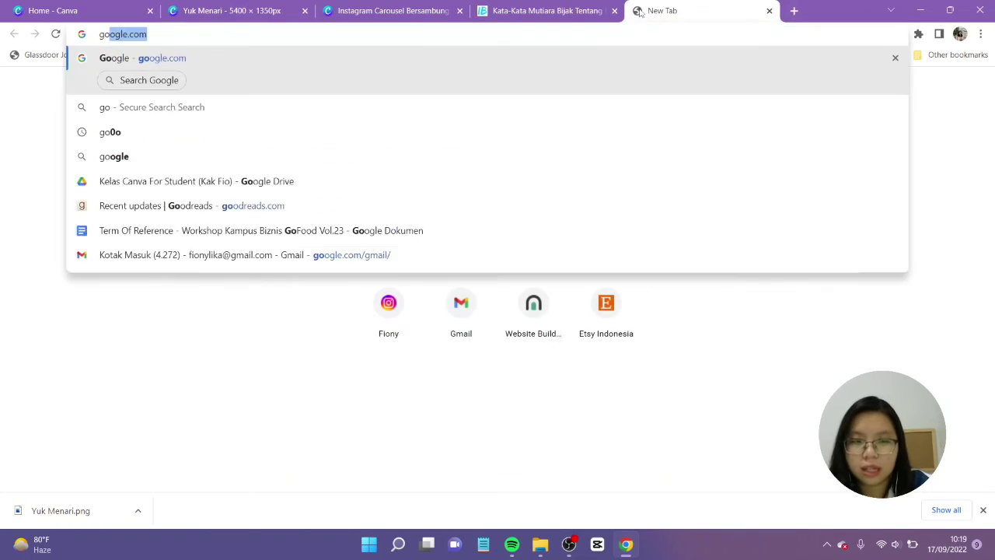
pyautogui.press('Return')
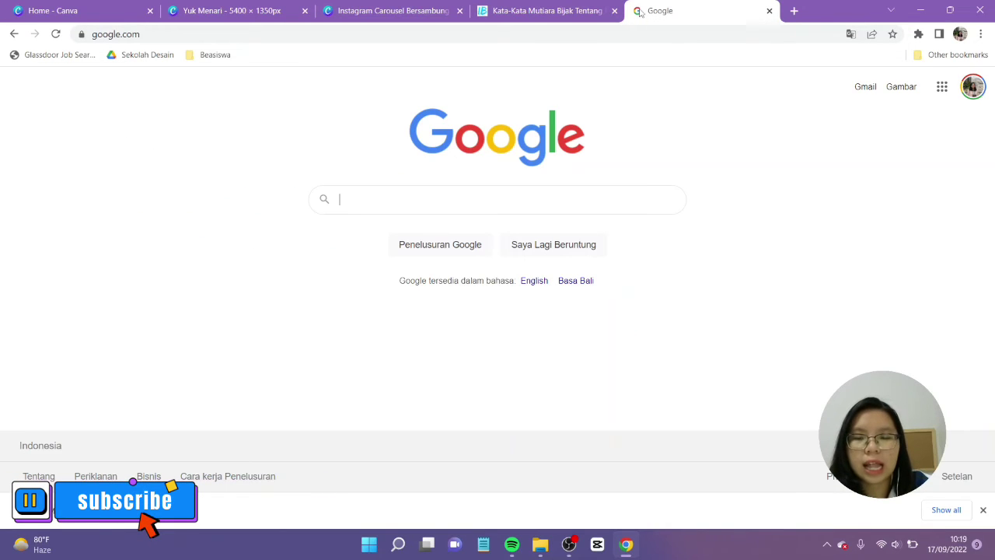
pyautogui.write('pinetools split')
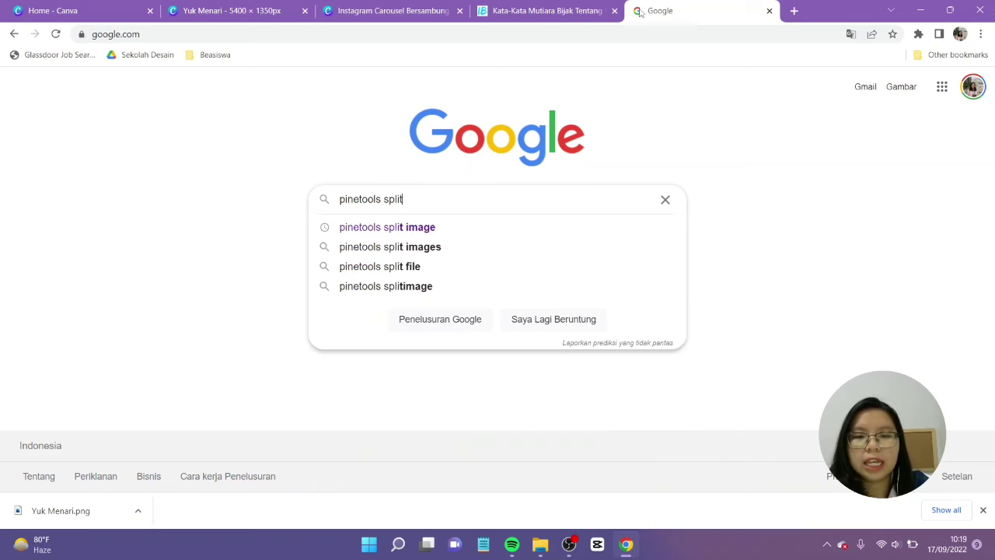
pyautogui.write(' image')
pyautogui.press('Return')
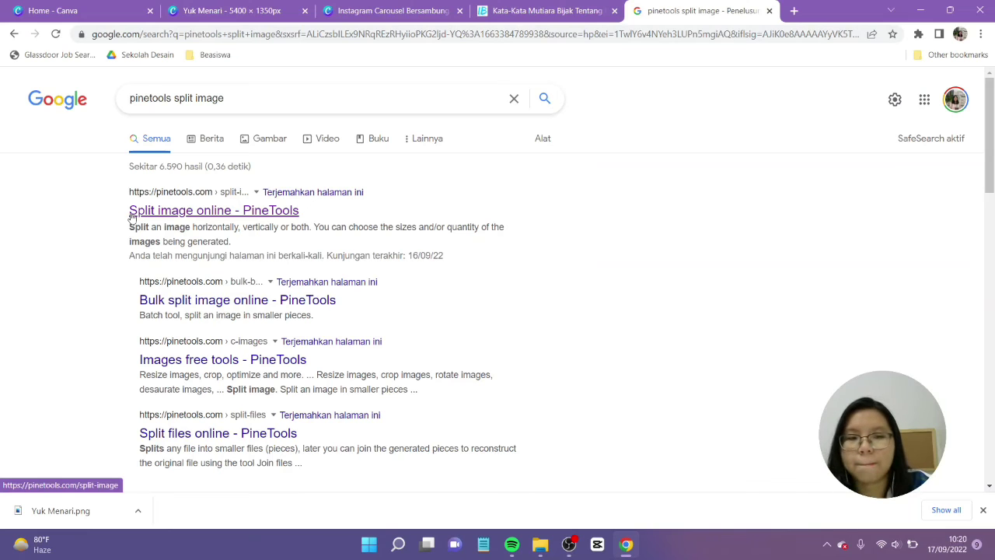
pyautogui.click(132, 216)
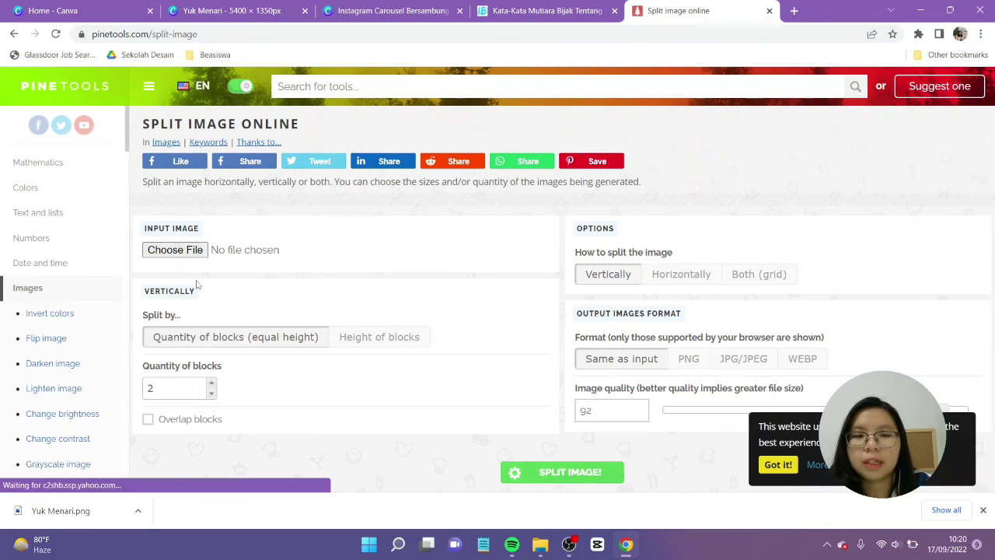
# Step: Load Yuk Menari.png from the Downloads folder as the input image
pyautogui.click(193, 250)
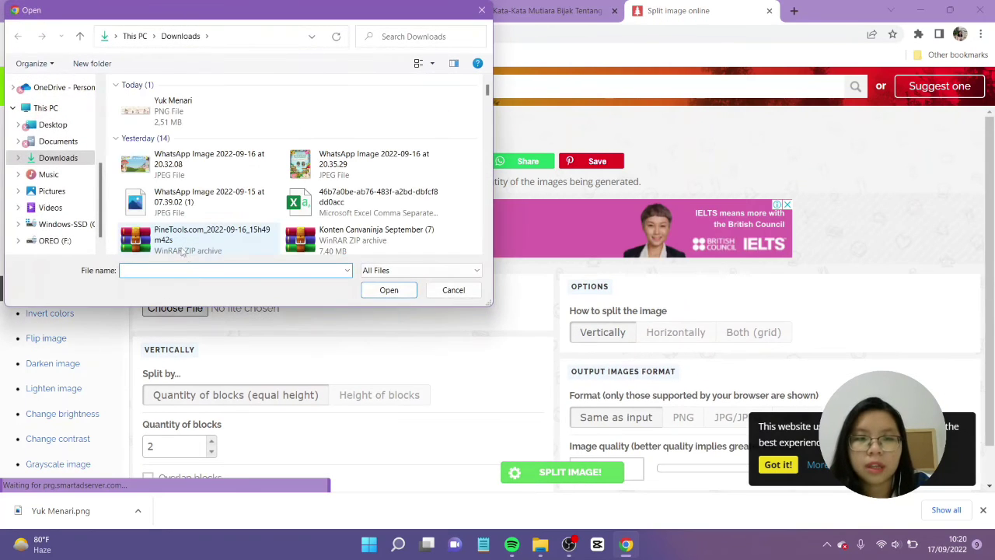
pyautogui.doubleClick(171, 109)
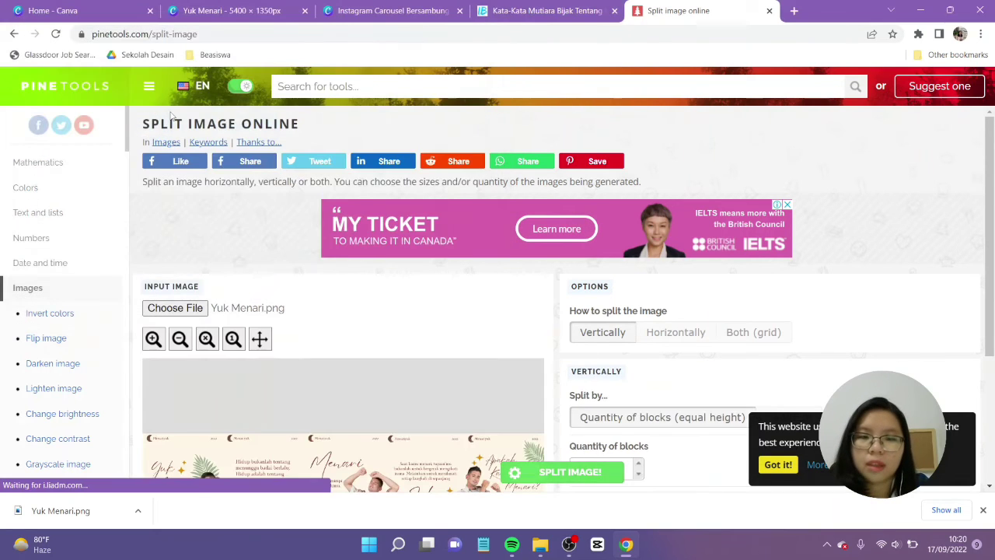
pyautogui.scroll(-2, 381, 238)
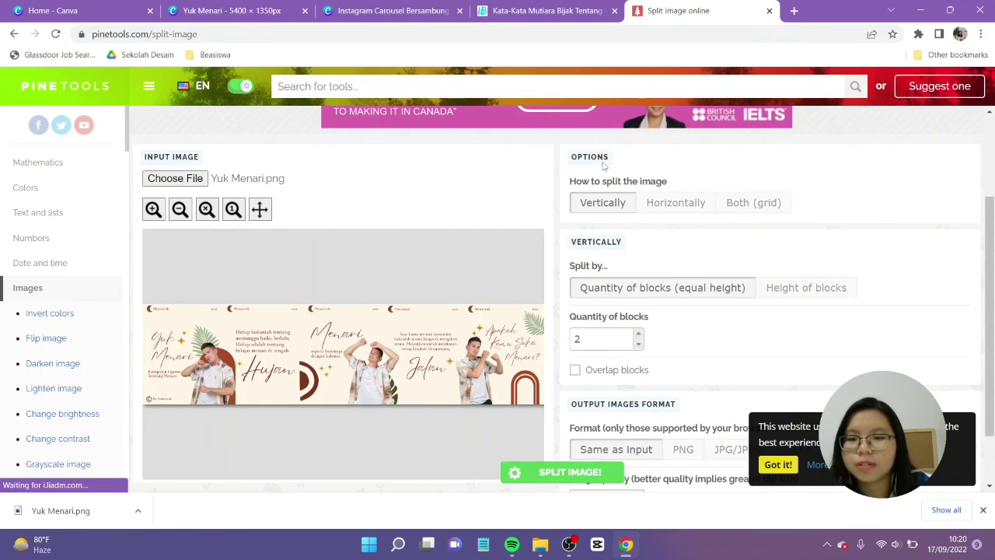
# Step: Split the image horizontally into 5 blocks of equal width, keeping the output format same as input
pyautogui.click(671, 205)
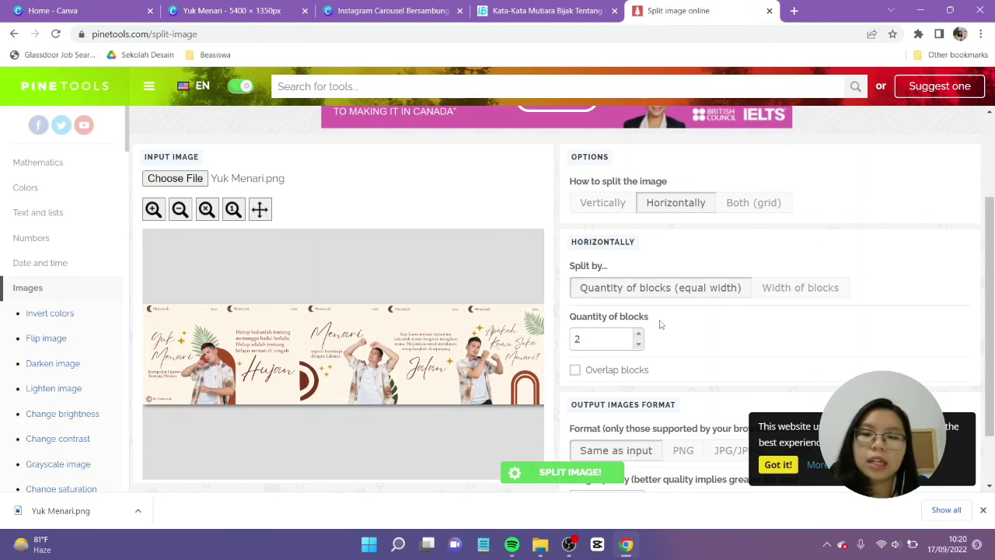
pyautogui.click(638, 336)
pyautogui.click(638, 335)
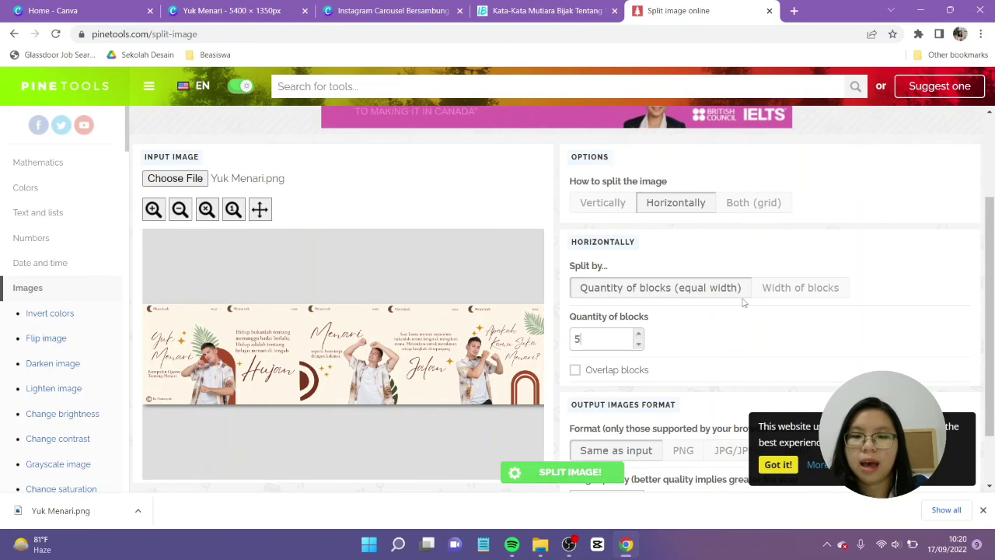
pyautogui.scroll(-1, 743, 299)
pyautogui.click(573, 471)
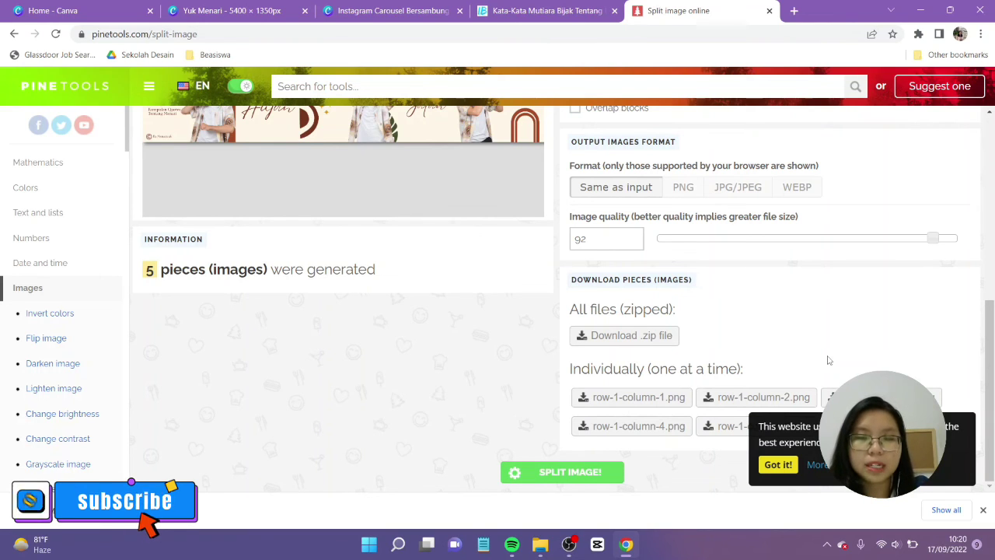
# Step: Download the first split piece, row-1-column-1.png
pyautogui.click(677, 400)
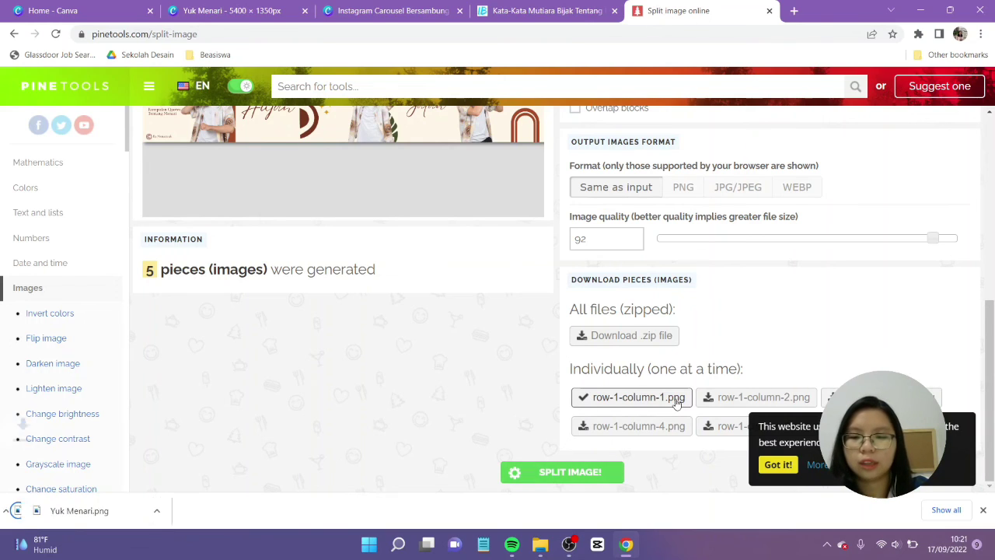